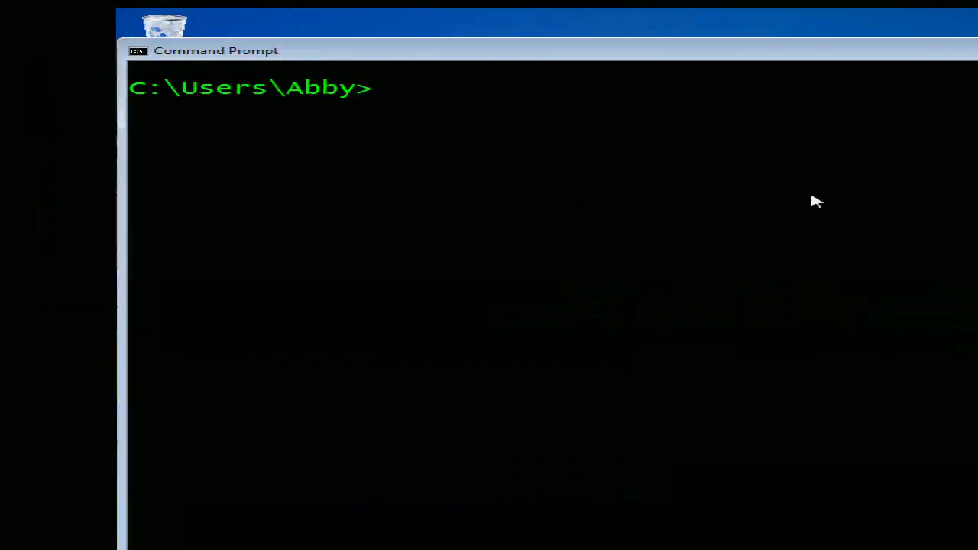
Launch Process Monitor by running procmon at the command prompt
type("procmon")
key("Return")
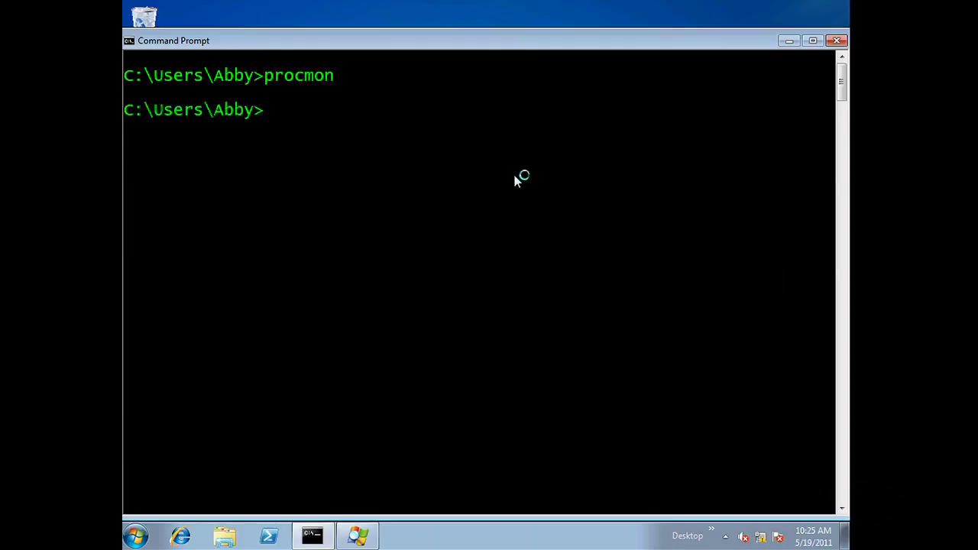
left_click(561, 287)
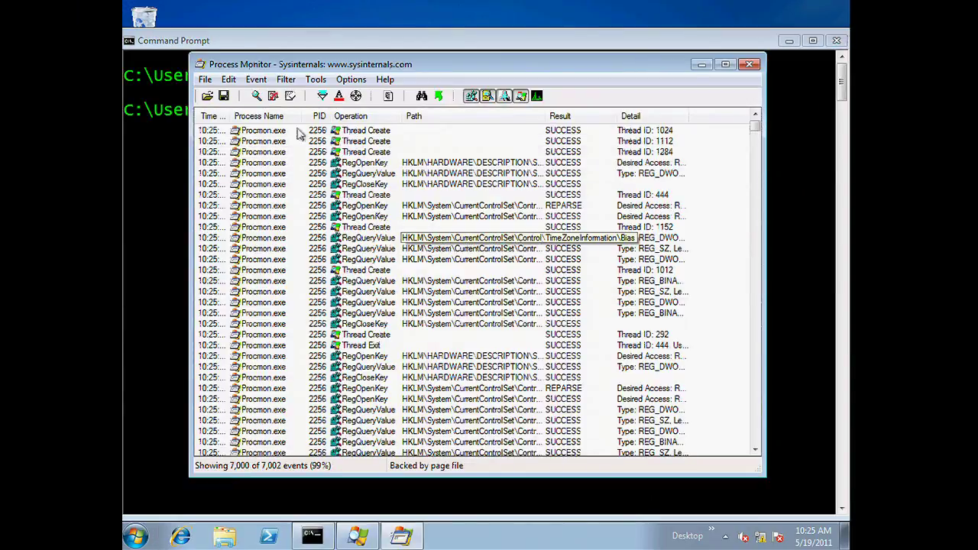
Stop capturing events and turn off advanced output to hide Process Monitor's own events
left_click(257, 97)
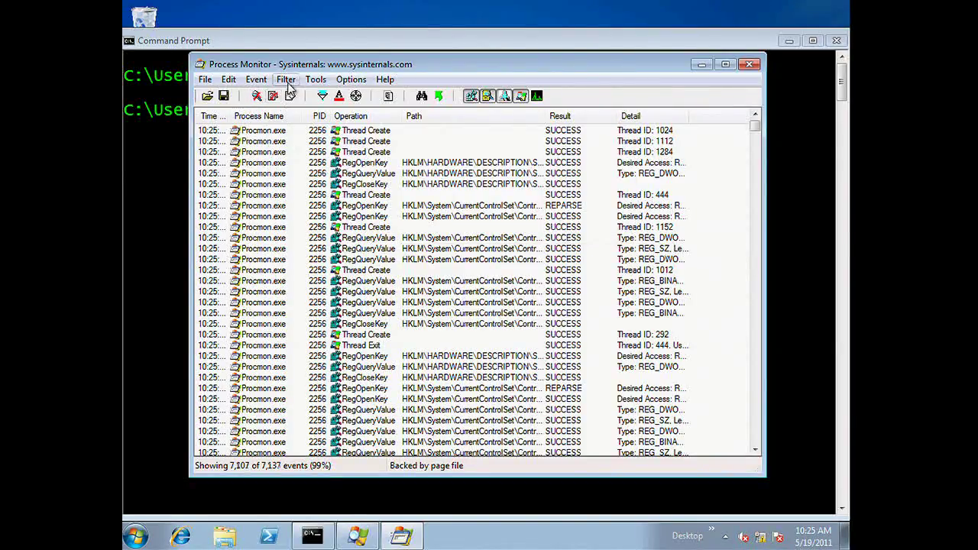
left_click(286, 80)
left_click(310, 97)
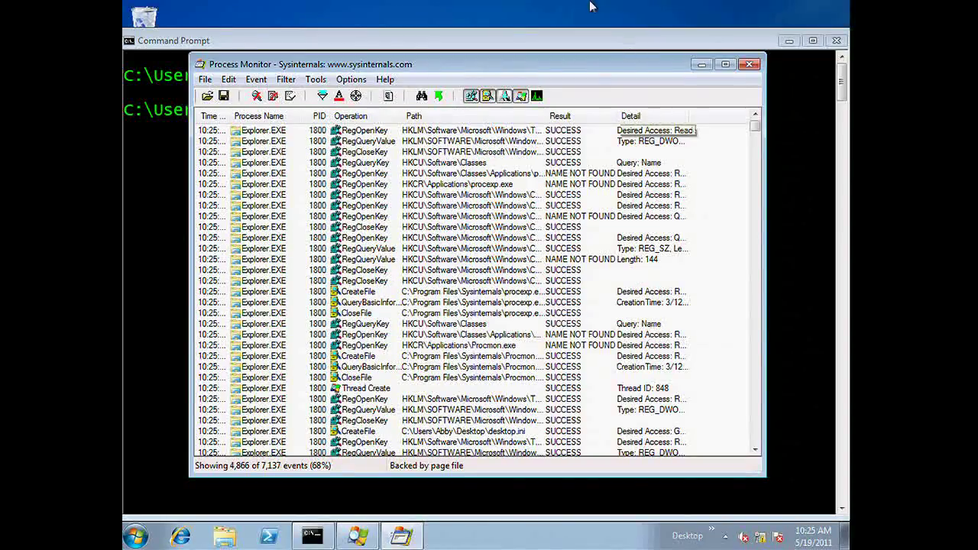
Widen the time column to show full timestamps, and exclude the event time 5/19/2011 10:25:11.4886689 AM
left_click_drag(227, 122, 294, 122)
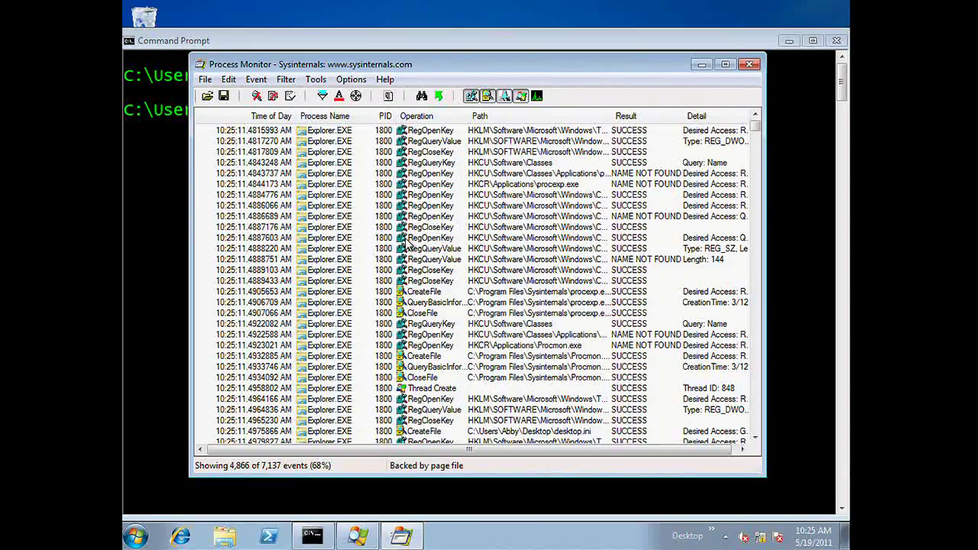
right_click(266, 218)
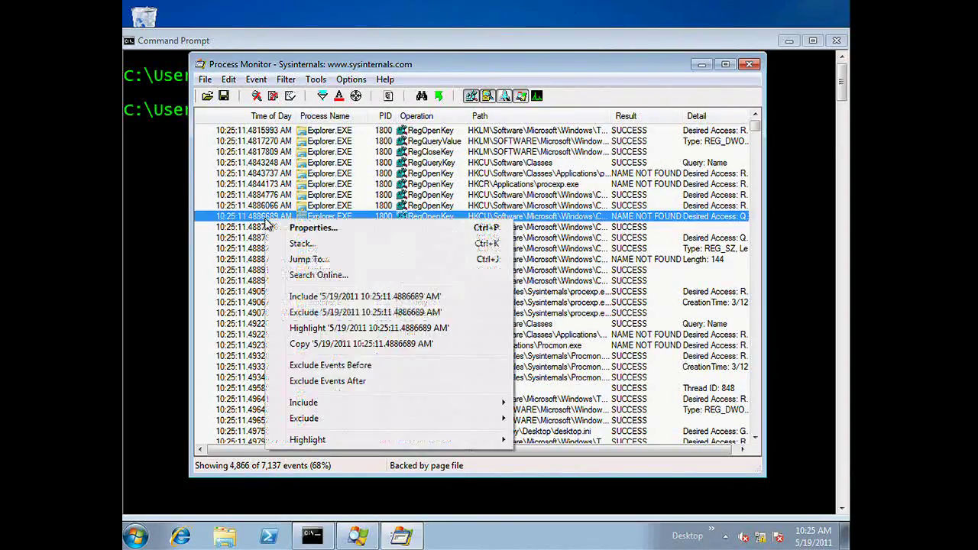
left_click(319, 311)
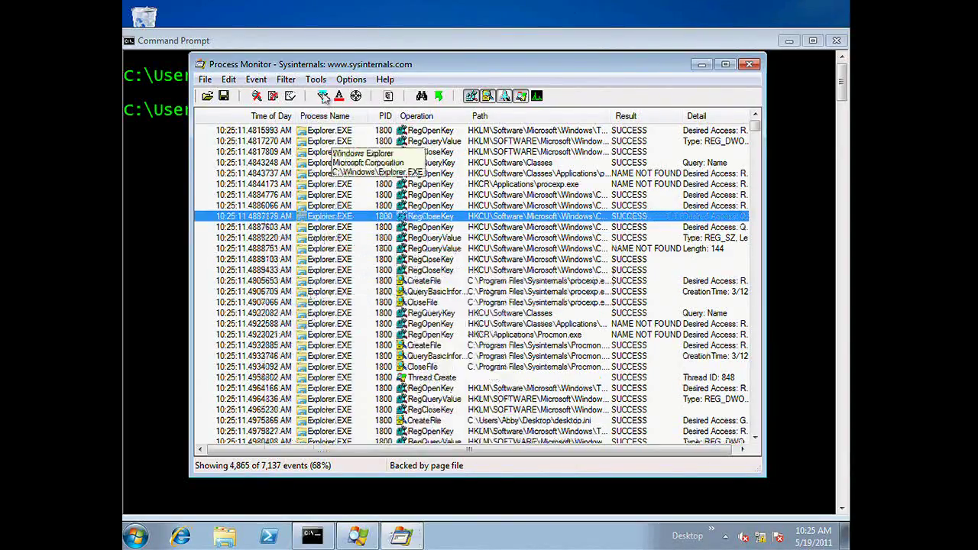
Edit the Date & Time exclusion in the filter so its relation is "less than", and apply it
left_click(322, 97)
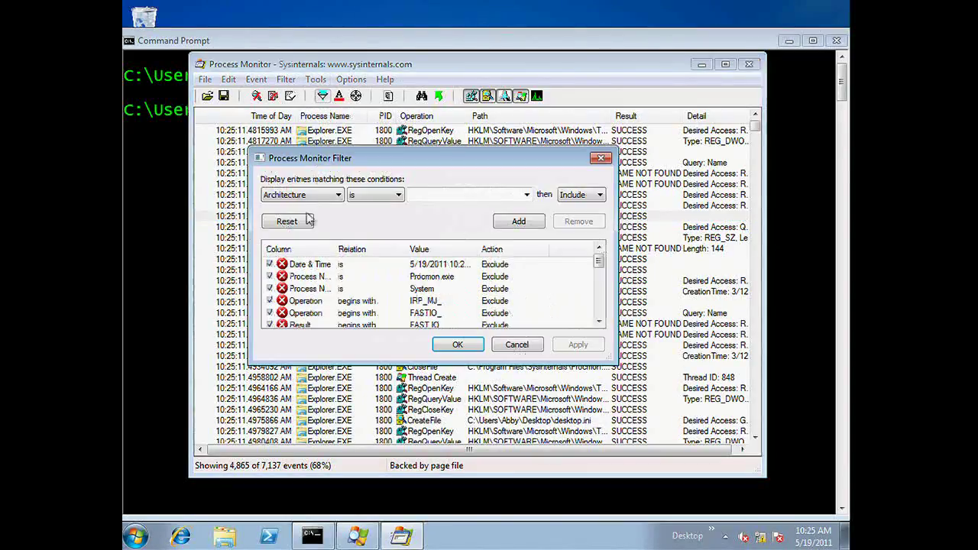
double_click(310, 266)
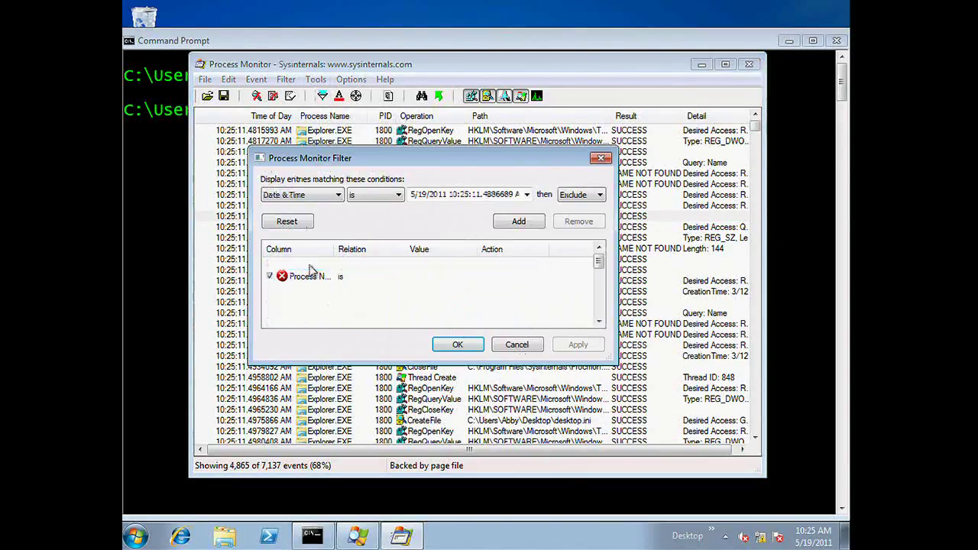
left_click(366, 197)
left_click(377, 226)
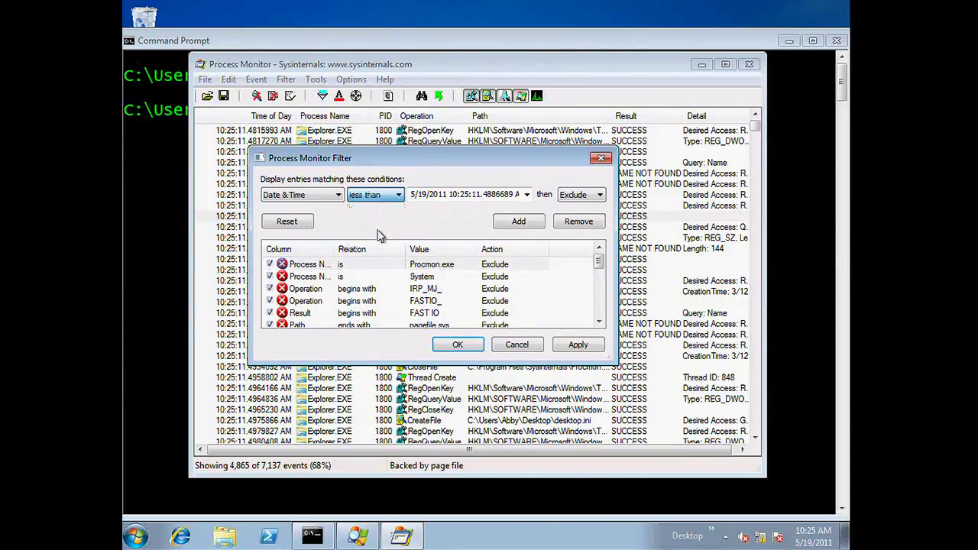
left_click(519, 225)
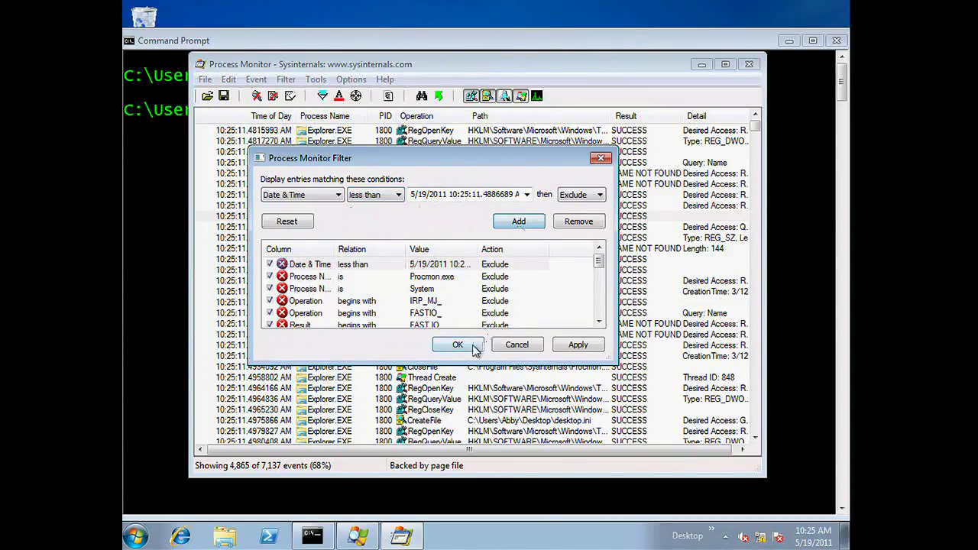
left_click(457, 345)
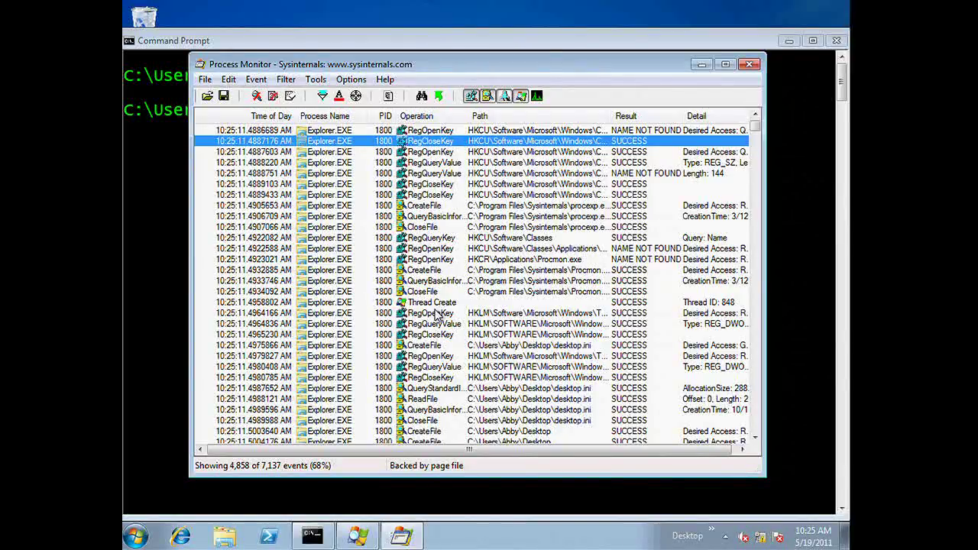
Exclude all events before 10:25:11.4905653 AM and all events after 10:25:11.5047903 AM
right_click(254, 206)
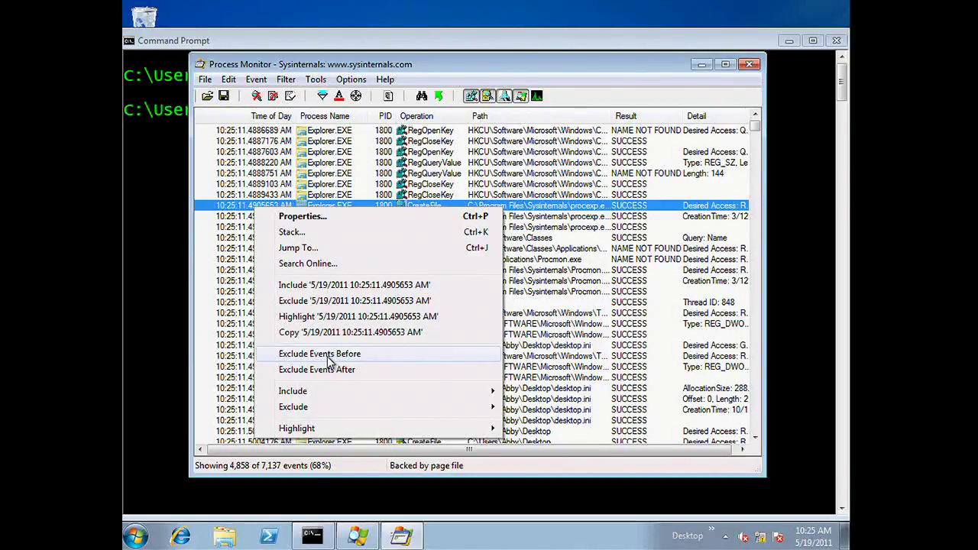
left_click(328, 355)
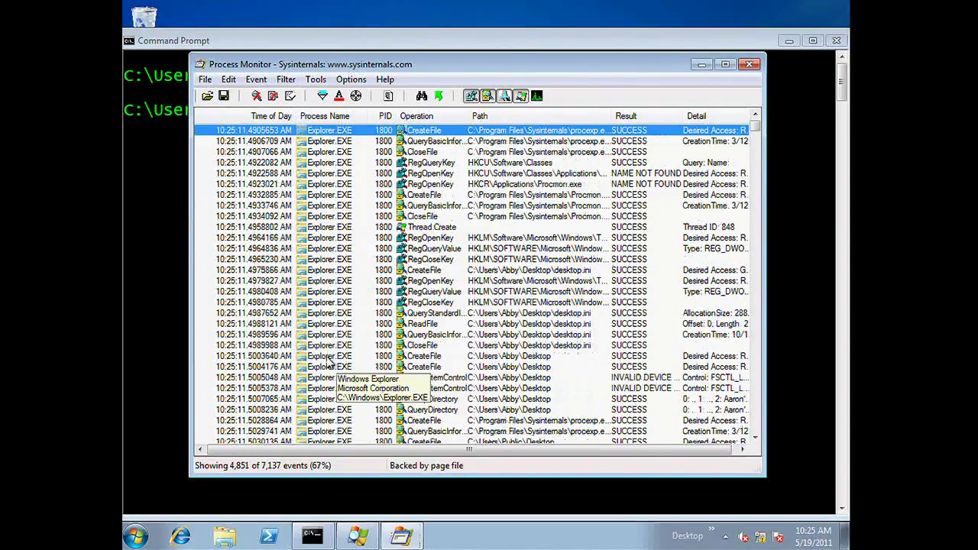
scroll(328, 361, "down", 8)
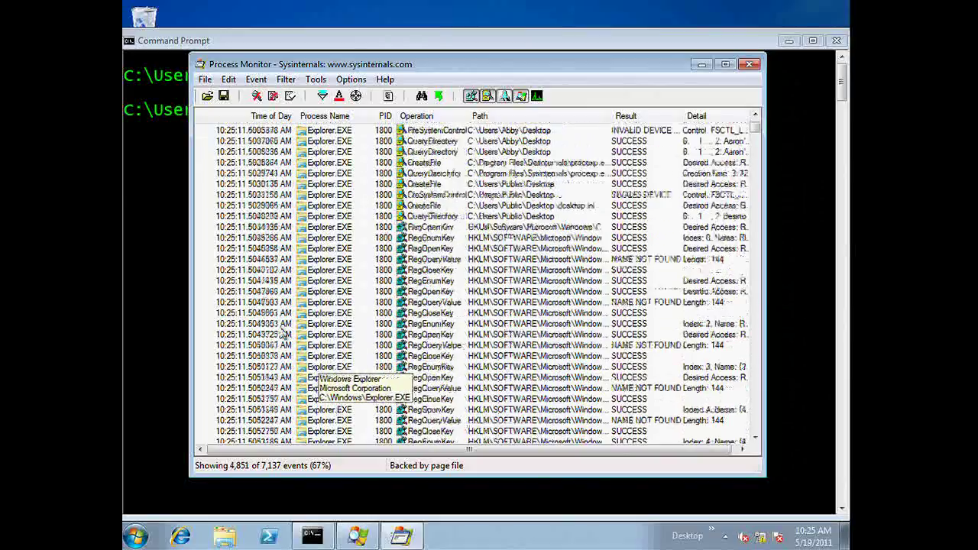
right_click(250, 295)
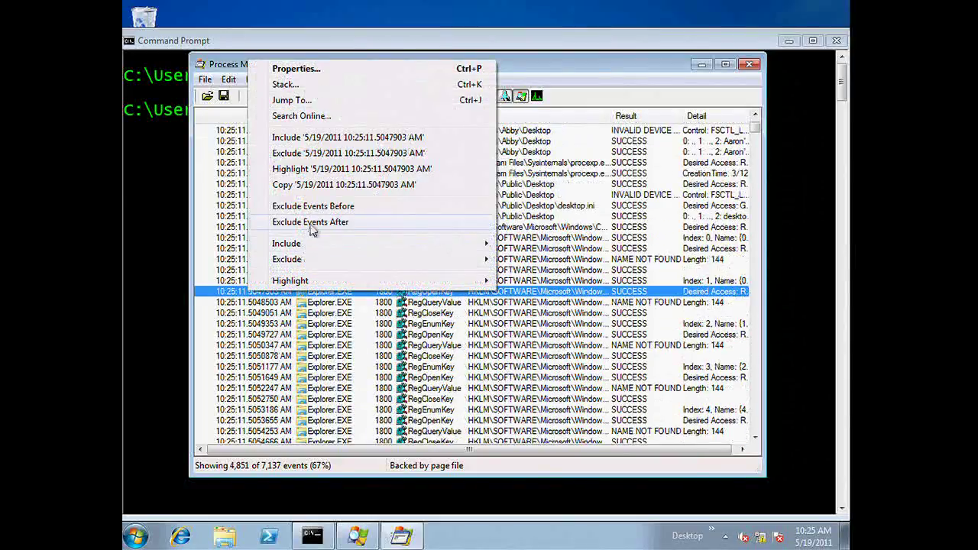
left_click(313, 222)
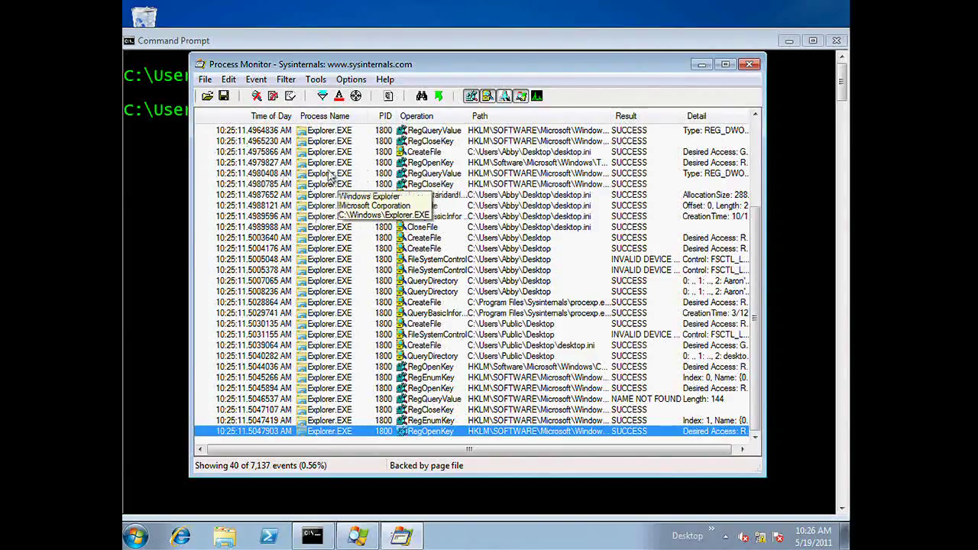
Select the five consecutive events from 10:25:11.4964836 AM to 10:25:11.4980408 AM and copy them to the clipboard
key("Home")
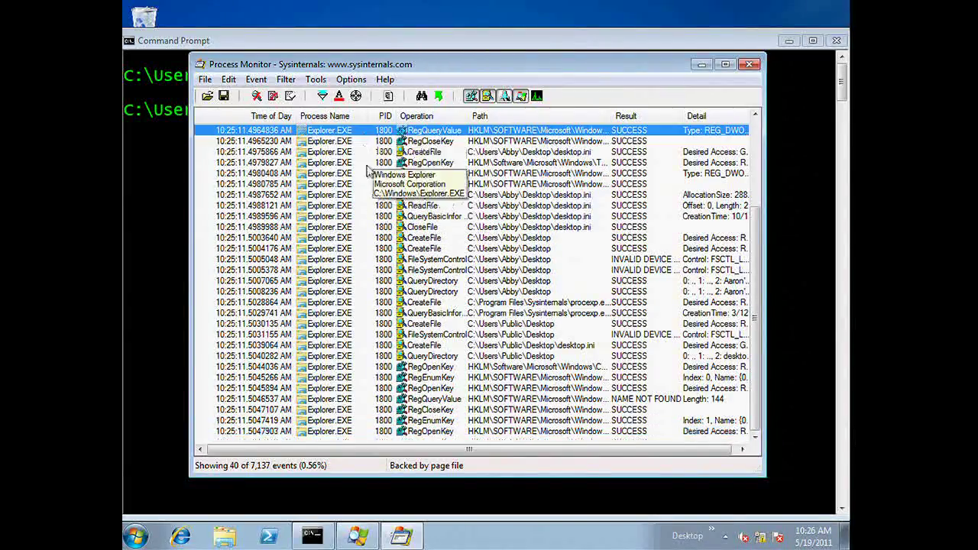
key("shift+Down")
key("shift+Down")
key("shift+Down")
key("shift+Down")
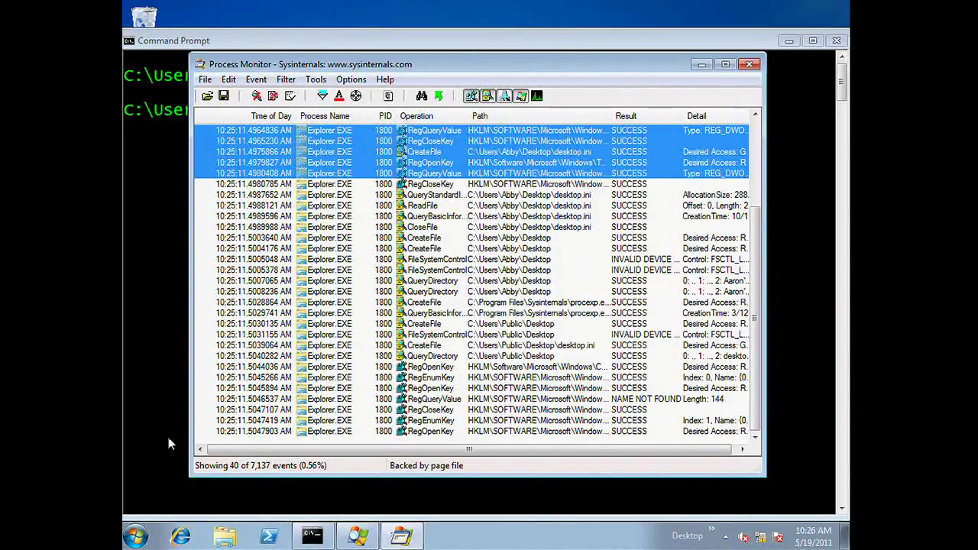
Run clipbrd from the command prompt and show the clipboard contents maximized in ClipBook Viewer
left_click(157, 494)
type("cli")
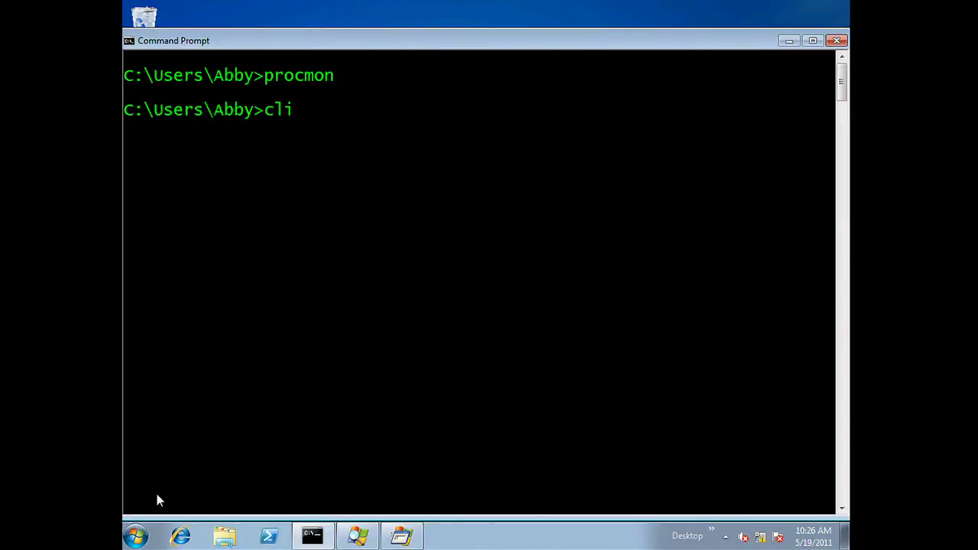
type("pbrd")
key("Return")
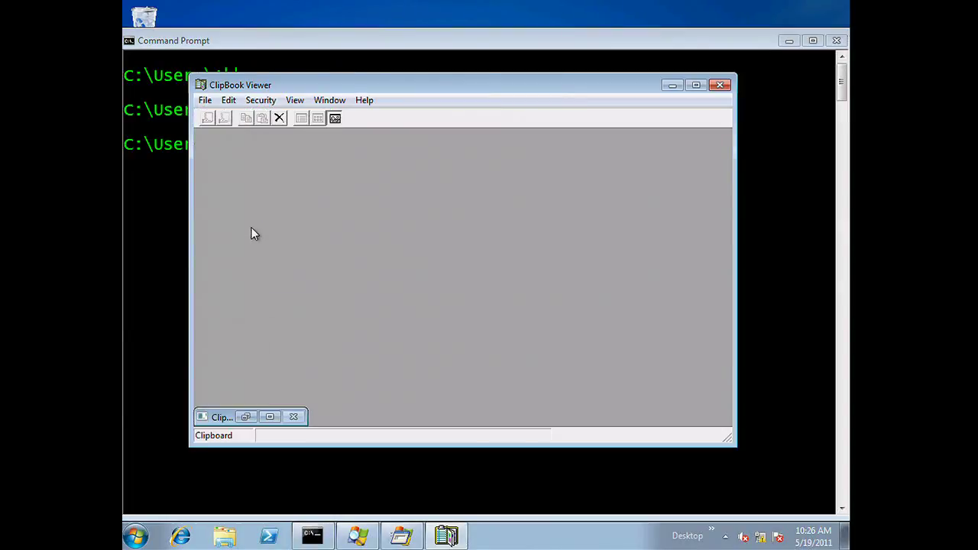
left_click(246, 416)
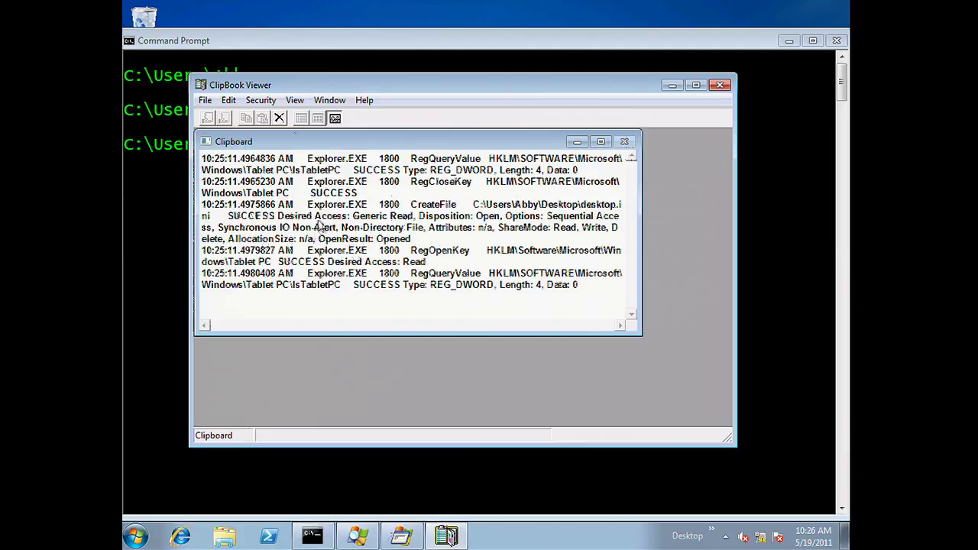
double_click(372, 145)
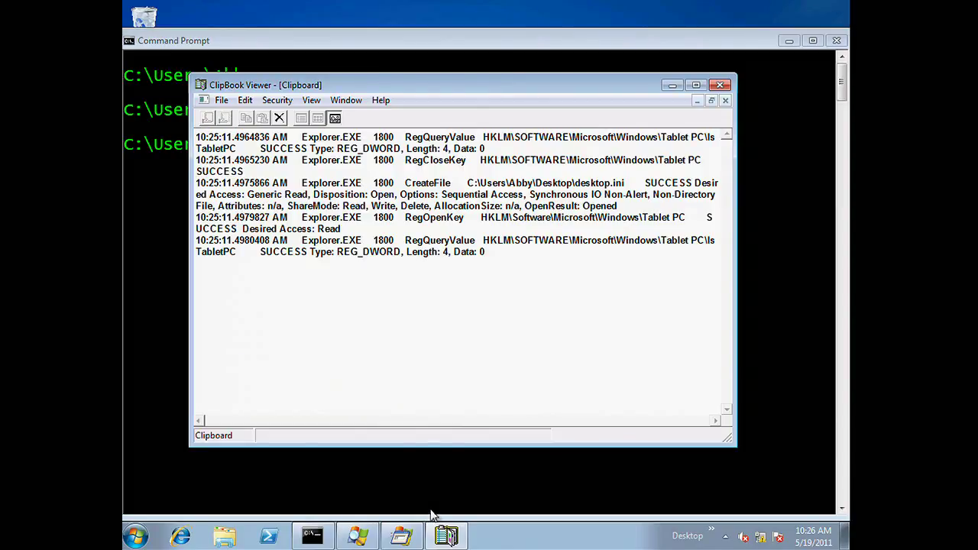
Switch to Process Monitor, copy the desktop.ini path from the 10:25:11.4987652 AM event, and view it in ClipBook Viewer
left_click(405, 535)
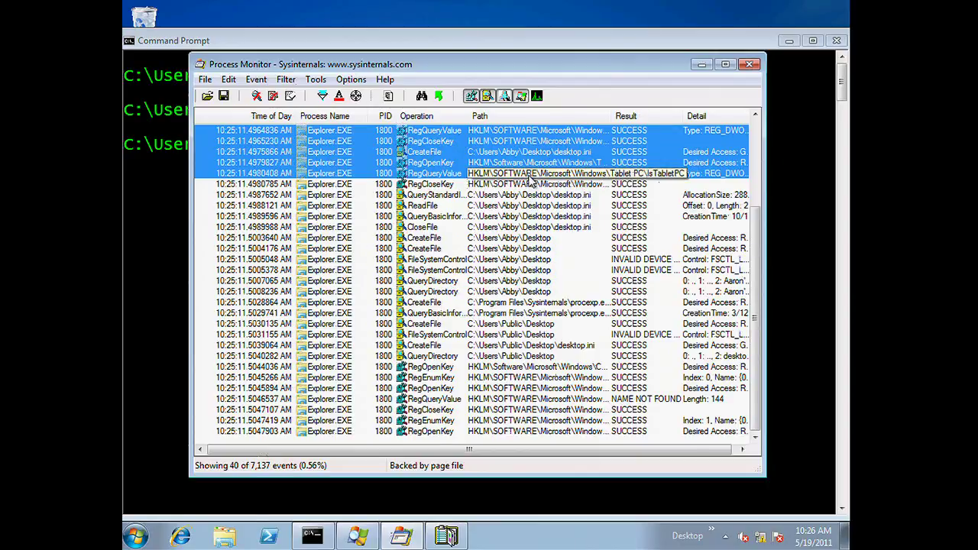
right_click(563, 177)
left_click(489, 197)
left_click(490, 197)
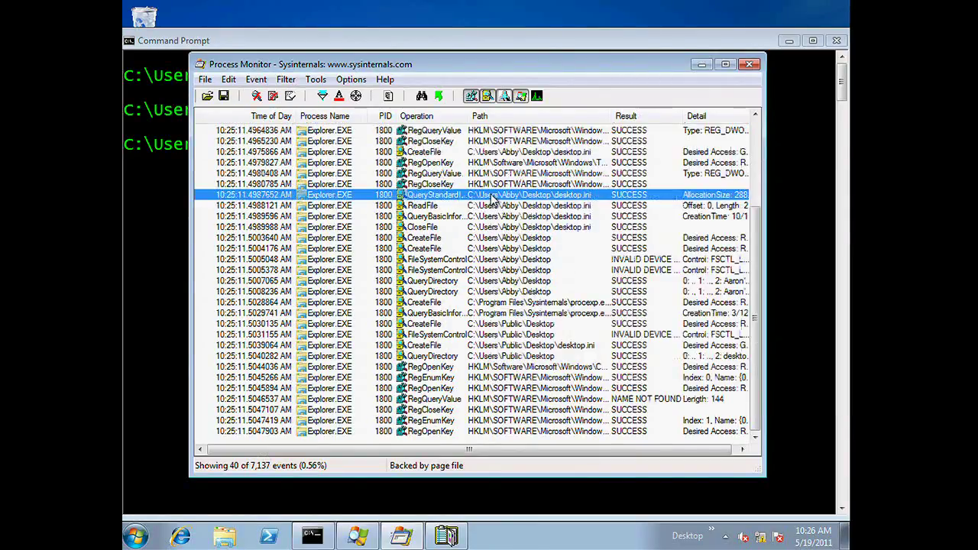
right_click(505, 199)
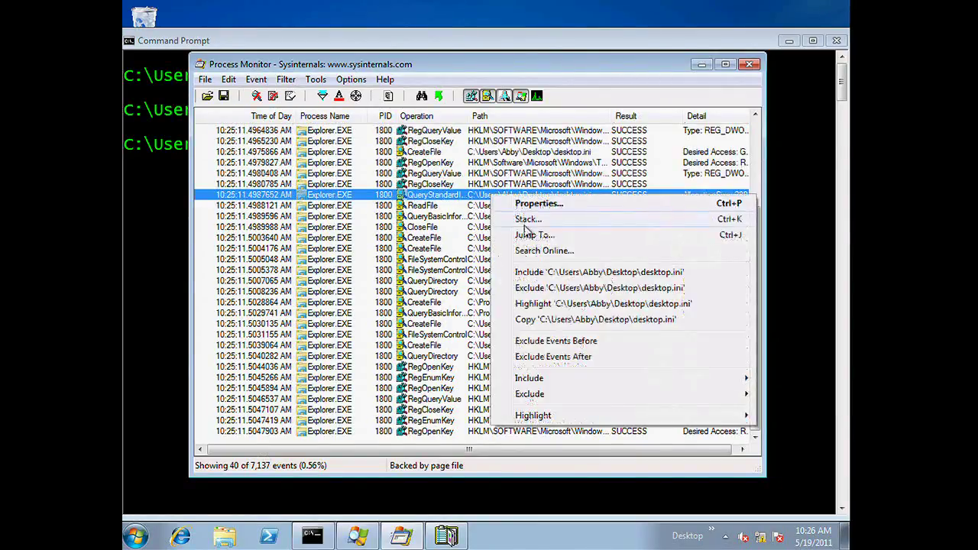
left_click(544, 321)
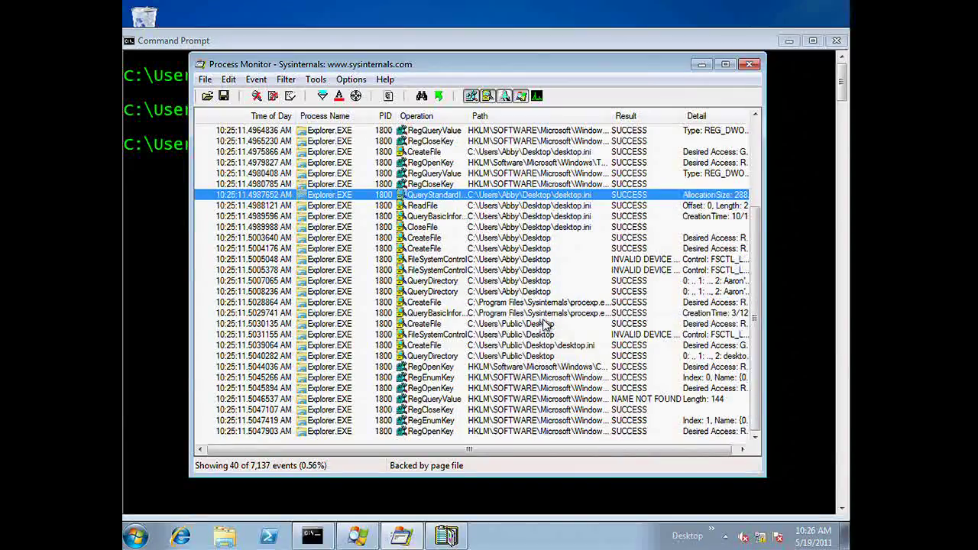
left_click(443, 536)
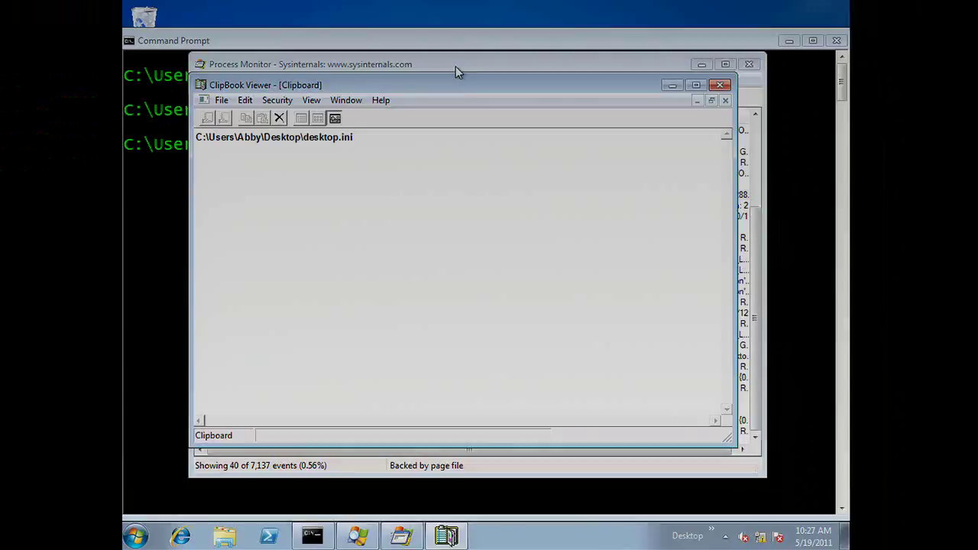
Back in Process Monitor, enlarge the filter dialog, disable all three Date & Time exclusion rules, and apply the change
left_click(455, 66)
left_click(322, 96)
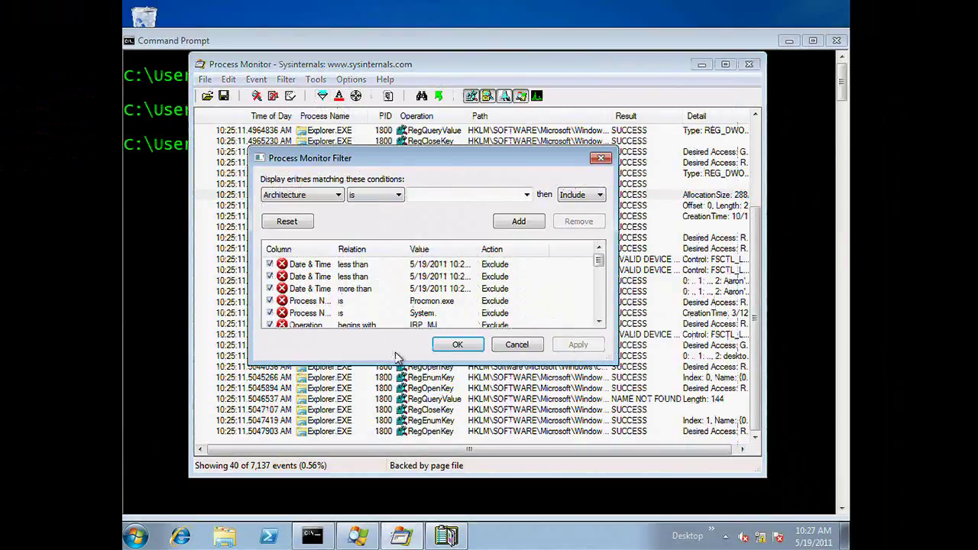
left_click_drag(397, 360, 396, 447)
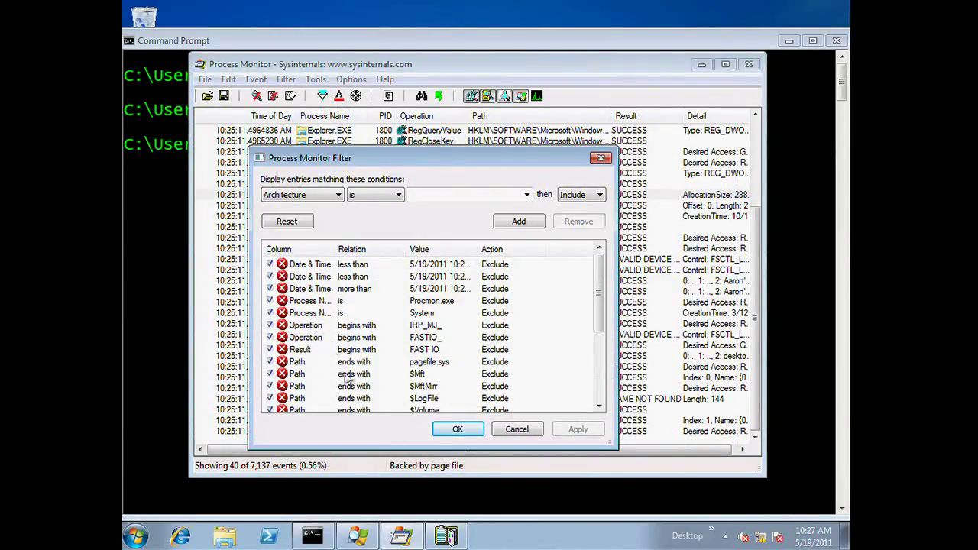
left_click(324, 277)
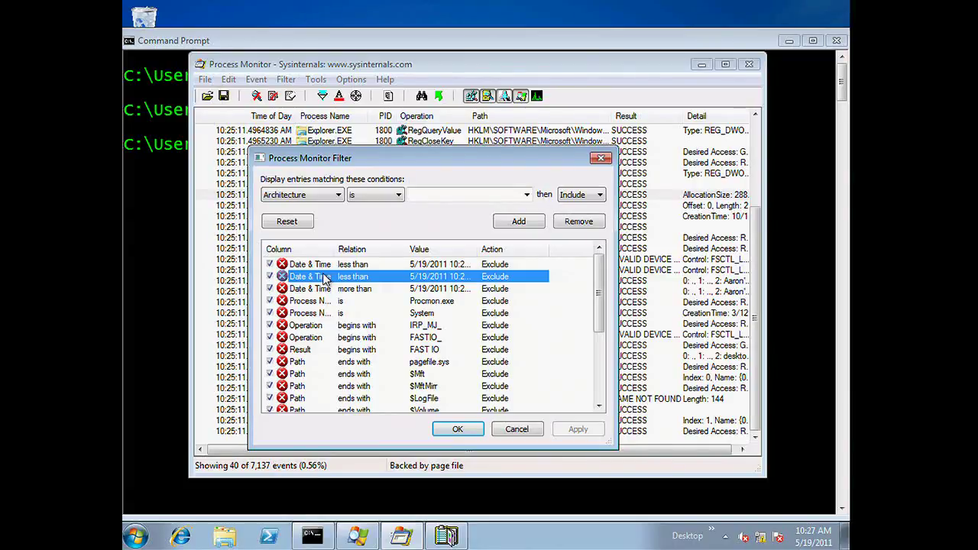
left_click(271, 277)
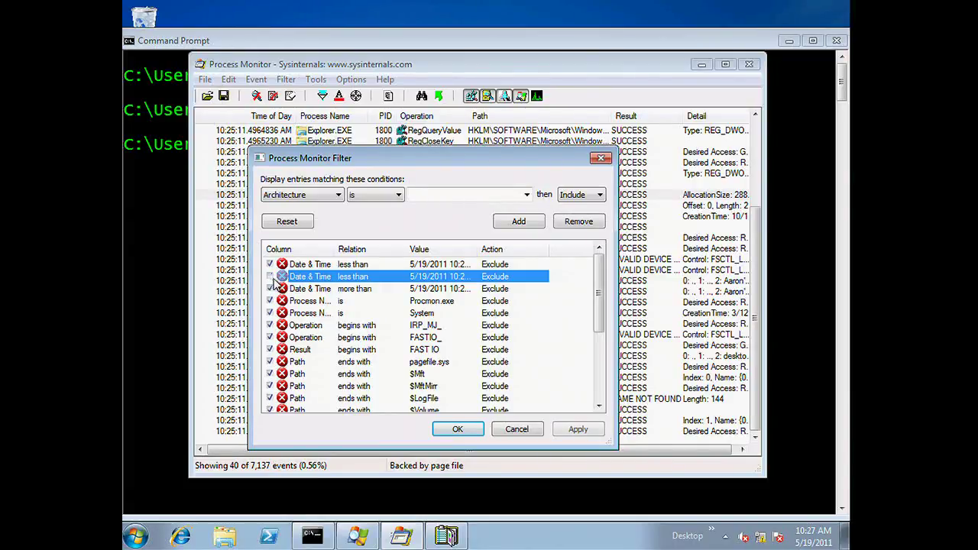
left_click(270, 264)
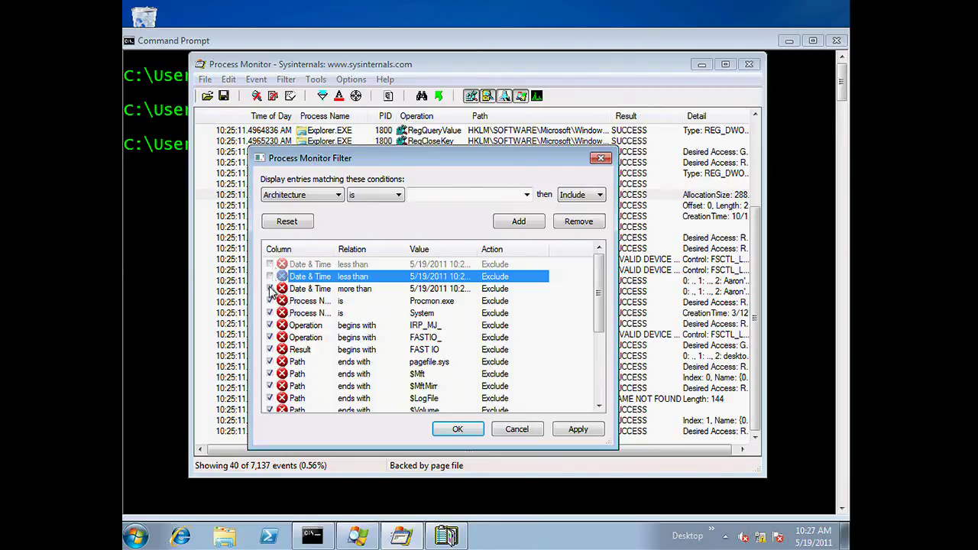
left_click(269, 289)
left_click(577, 430)
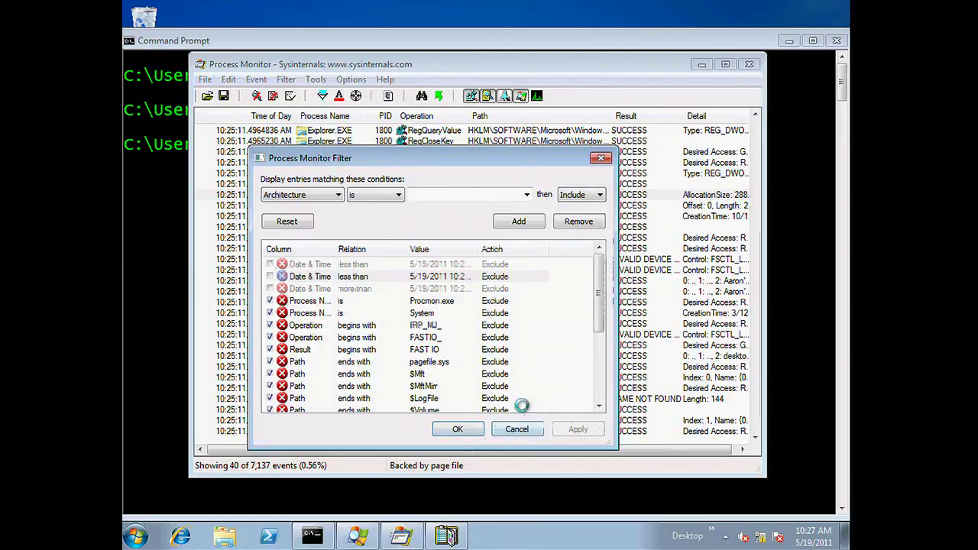
left_click(462, 431)
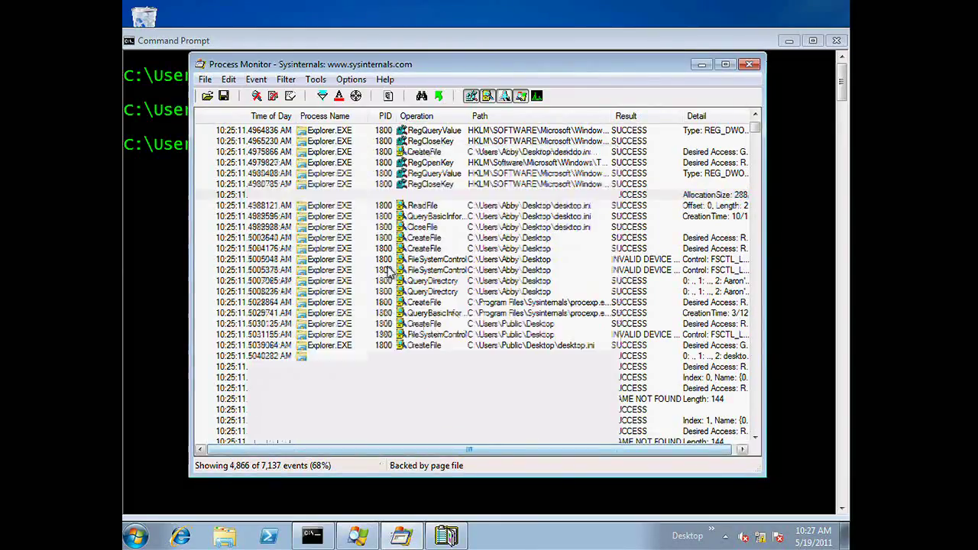
Re-enable all three Date & Time exclusion rules in the Process Monitor filter and confirm the filter
left_click(321, 95)
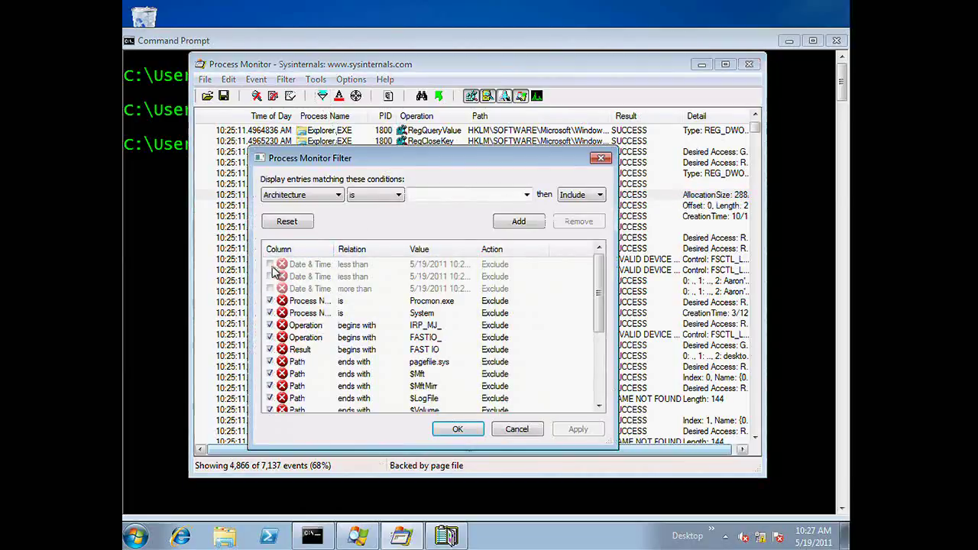
left_click(270, 264)
left_click(269, 276)
left_click(269, 289)
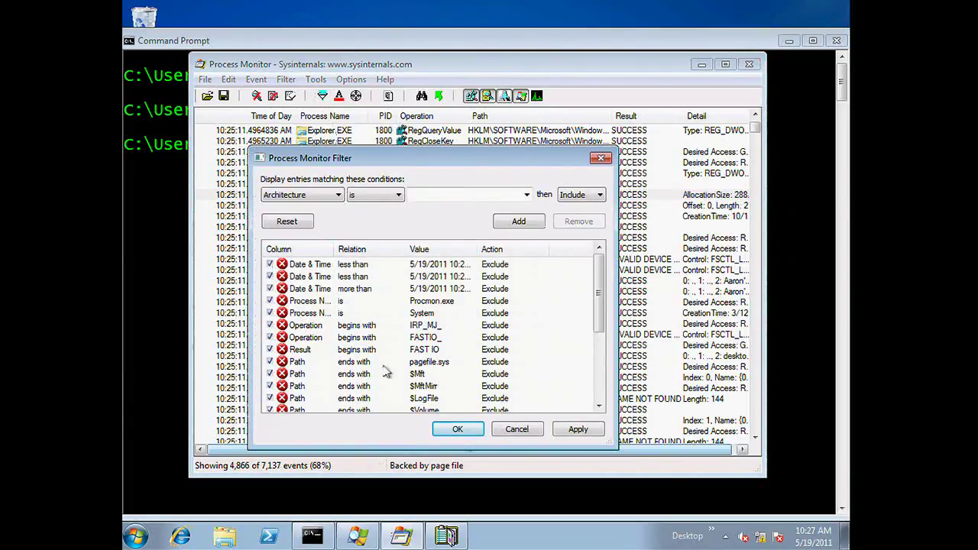
left_click(455, 428)
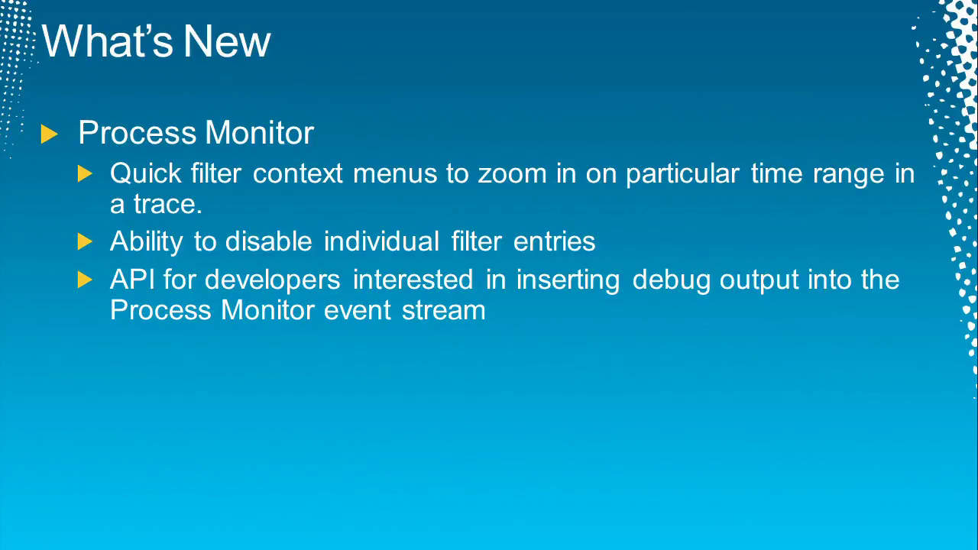
key("Right")
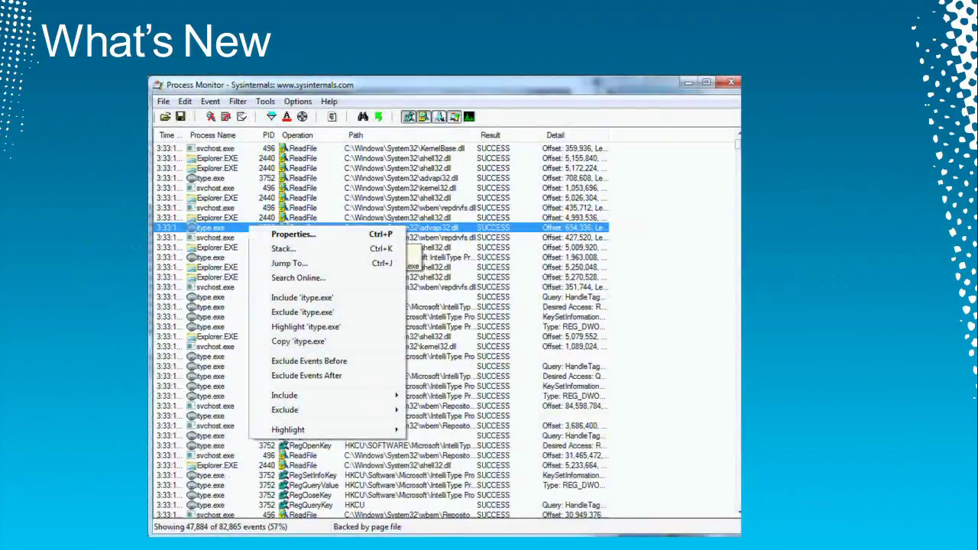
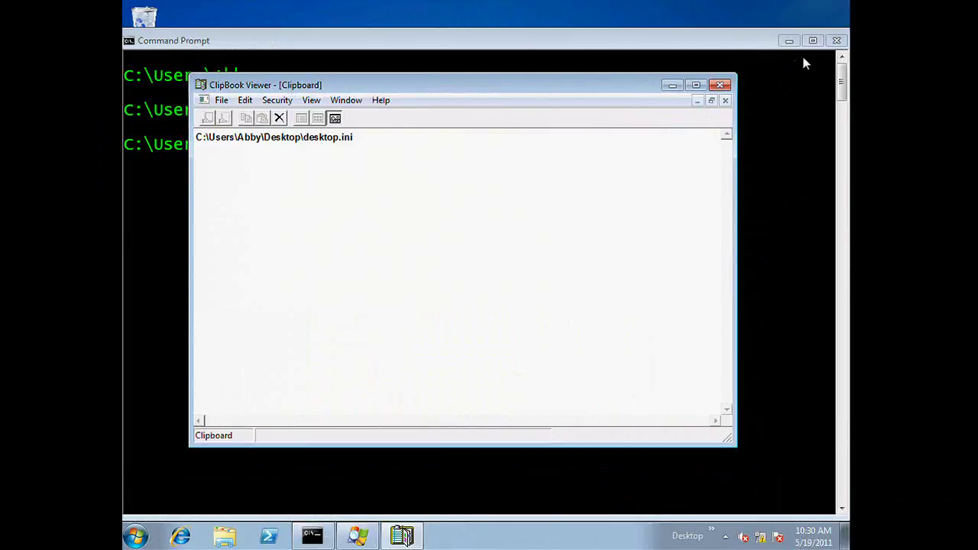
Close the existing Command Prompt and ClipBook Viewer windows and open a new Command Prompt with administrator rights
left_click(836, 40)
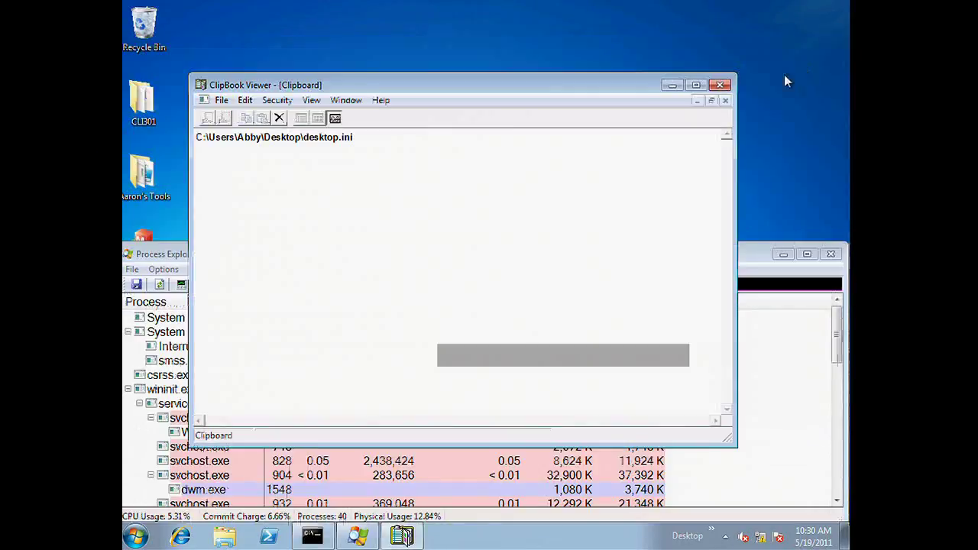
left_click(719, 85)
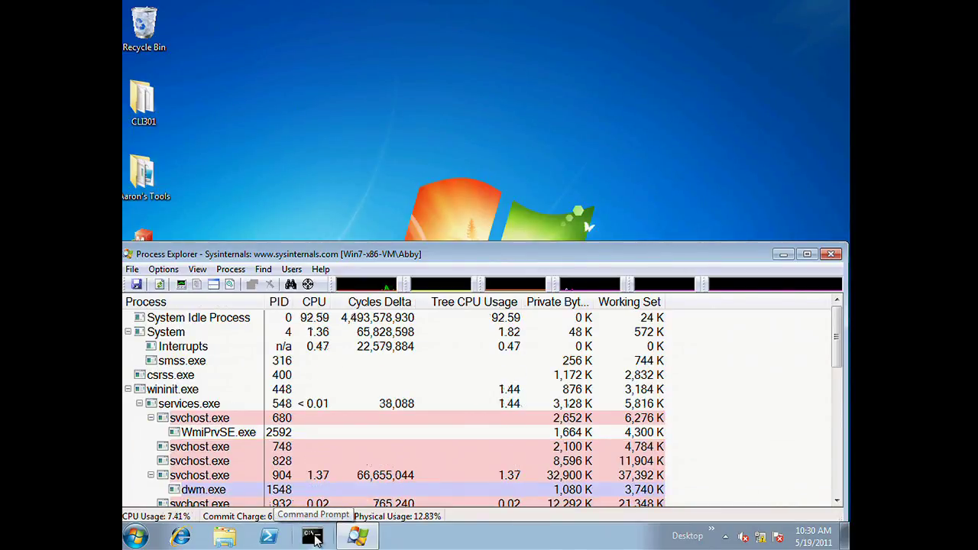
left_click(315, 537)
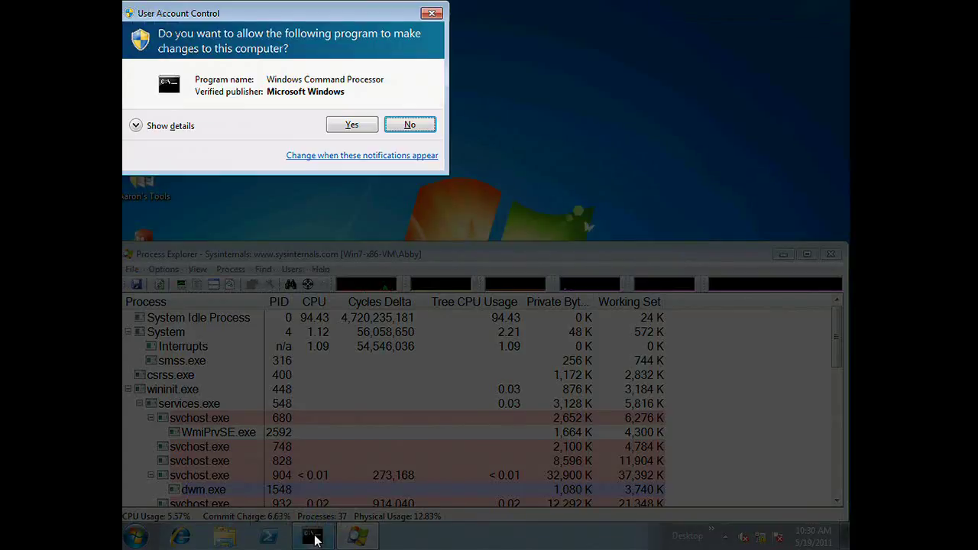
left_click(360, 125)
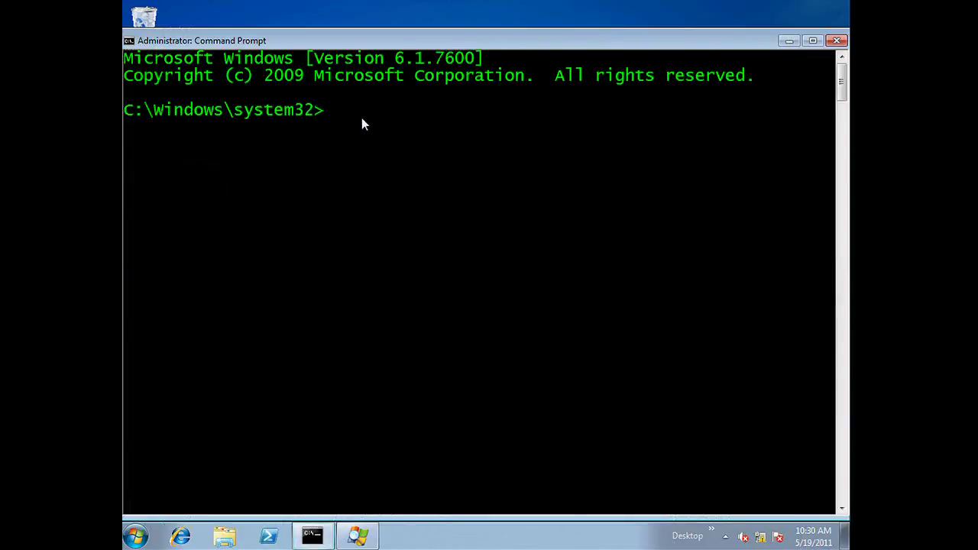
Run disk2vhd from the elevated command prompt
type("d")
key("BackSpace")
type("disk2")
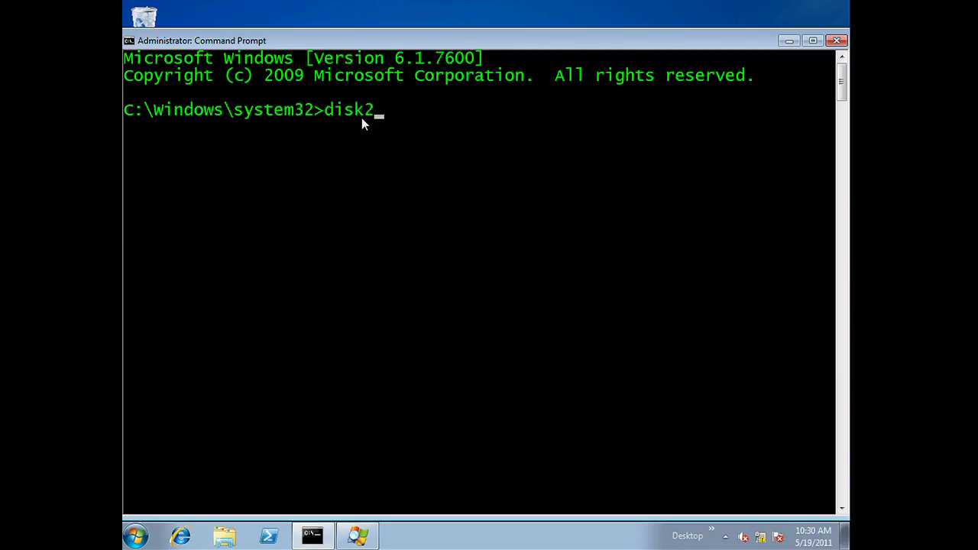
type("vh")
type("d")
key("BackSpace")
type("hd")
key("Return")
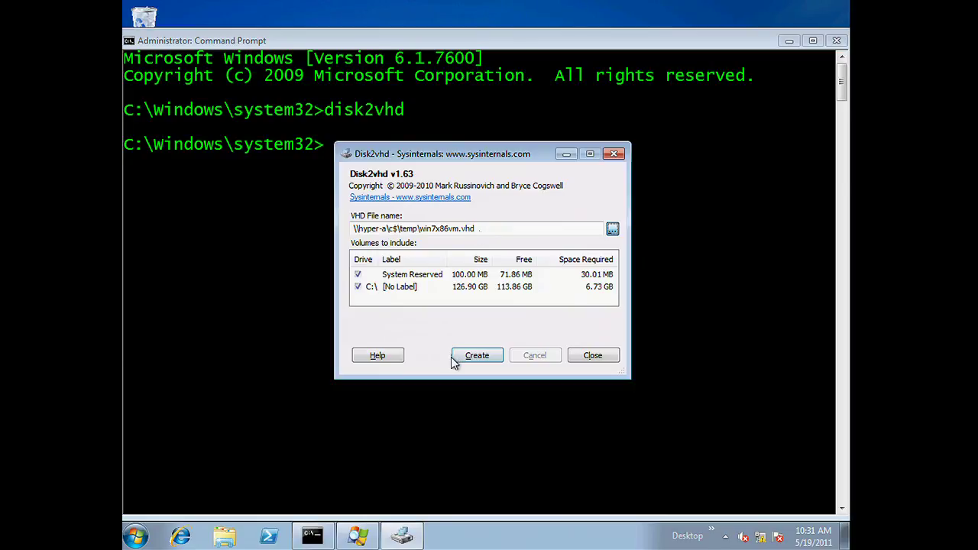
Set the VHD output file to win7x86vm.vhd on Local Disk (C:) and start creating the image with both volumes included
left_click(612, 228)
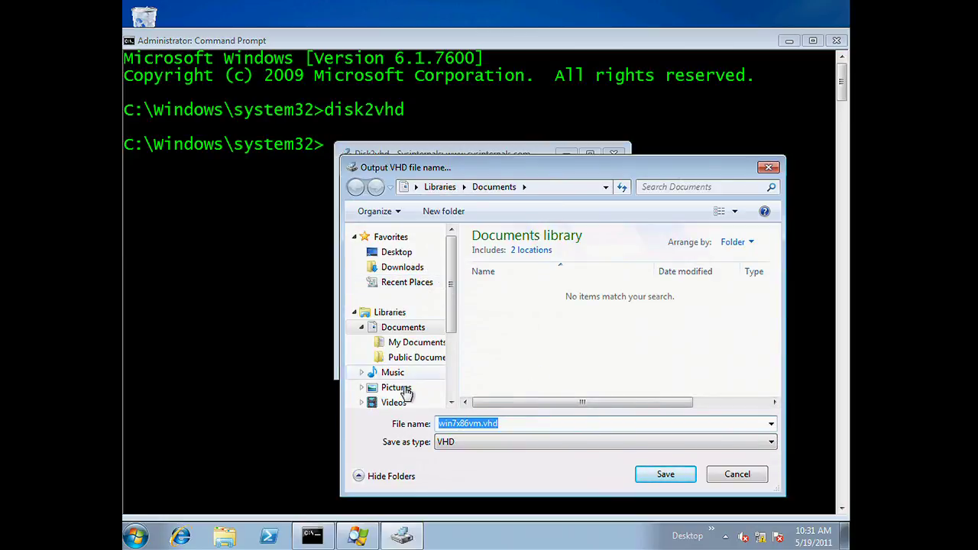
left_click_drag(449, 327, 445, 371)
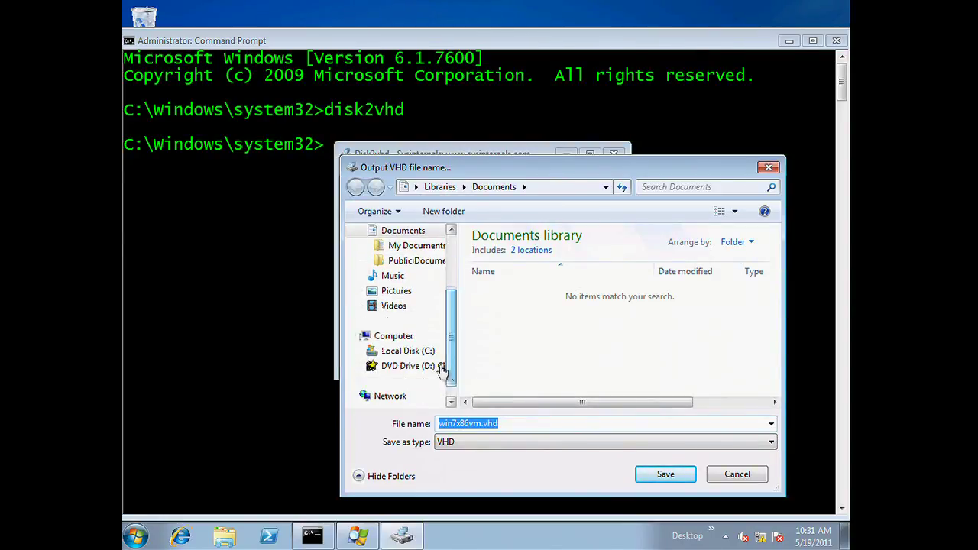
left_click(408, 350)
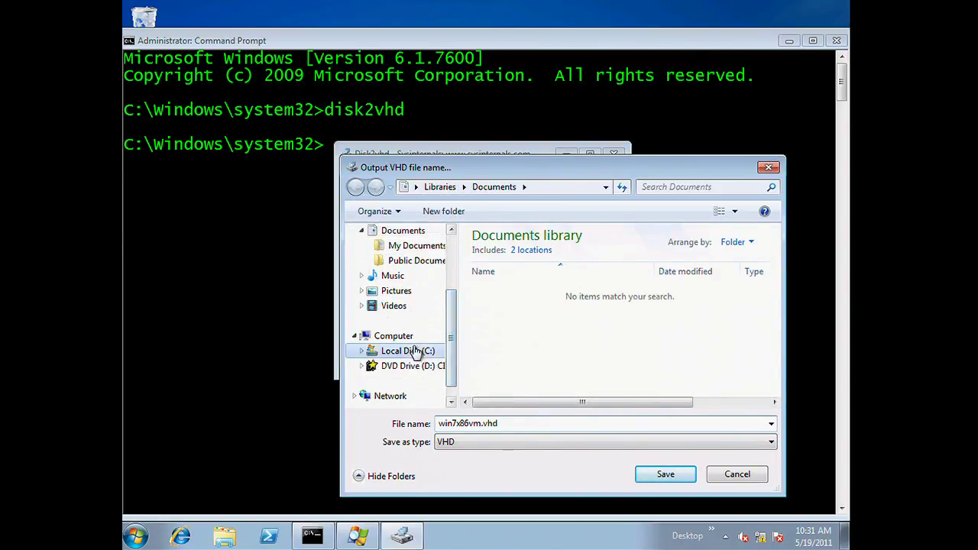
left_click(652, 474)
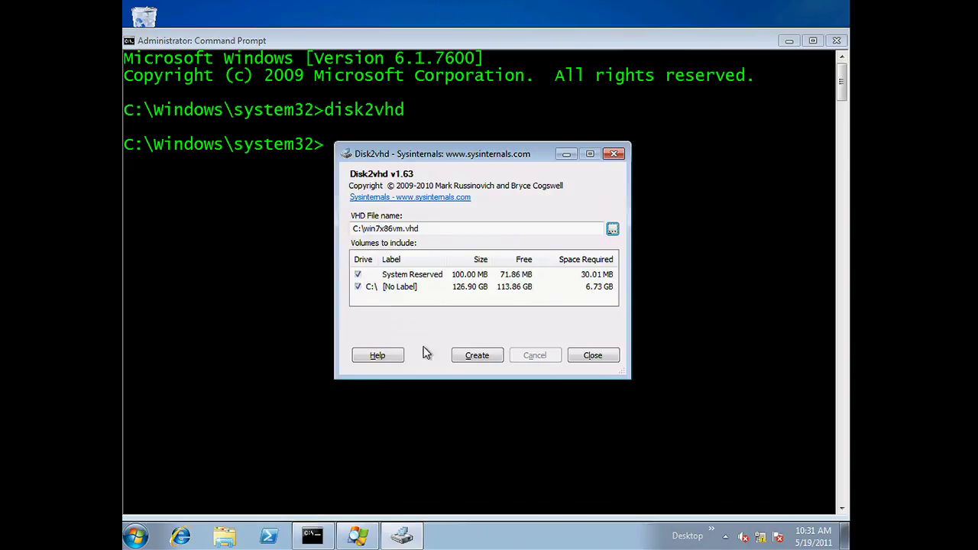
left_click(464, 358)
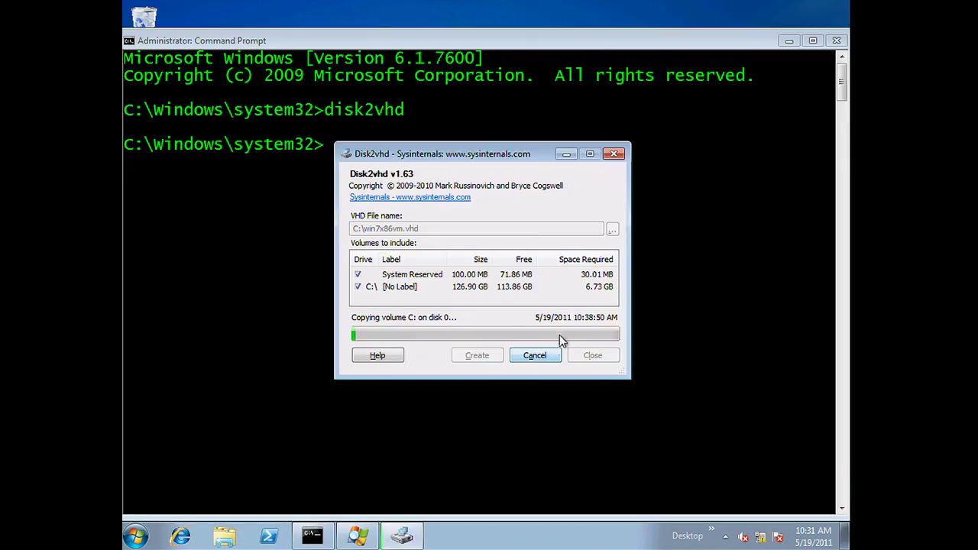
Cancel the VHD creation and close Disk2vhd
left_click(552, 356)
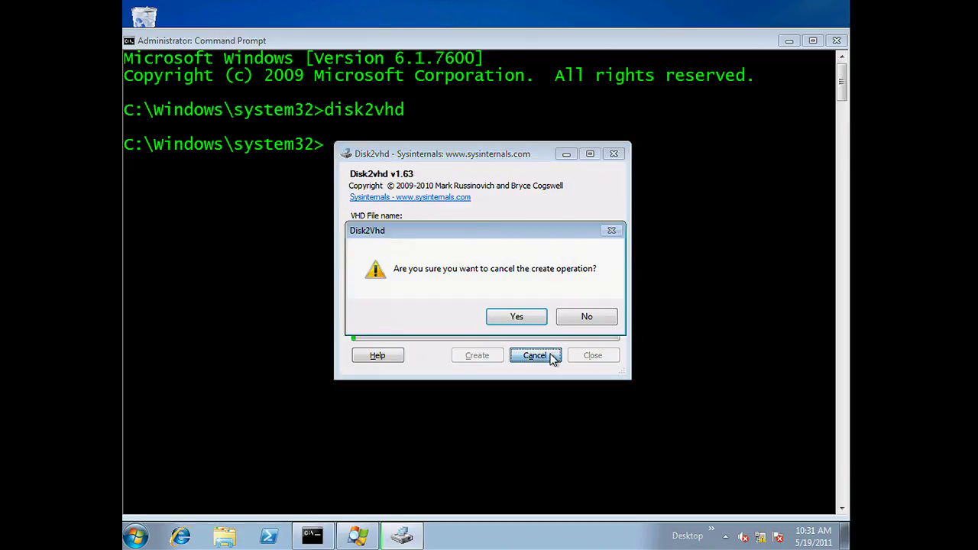
left_click(524, 317)
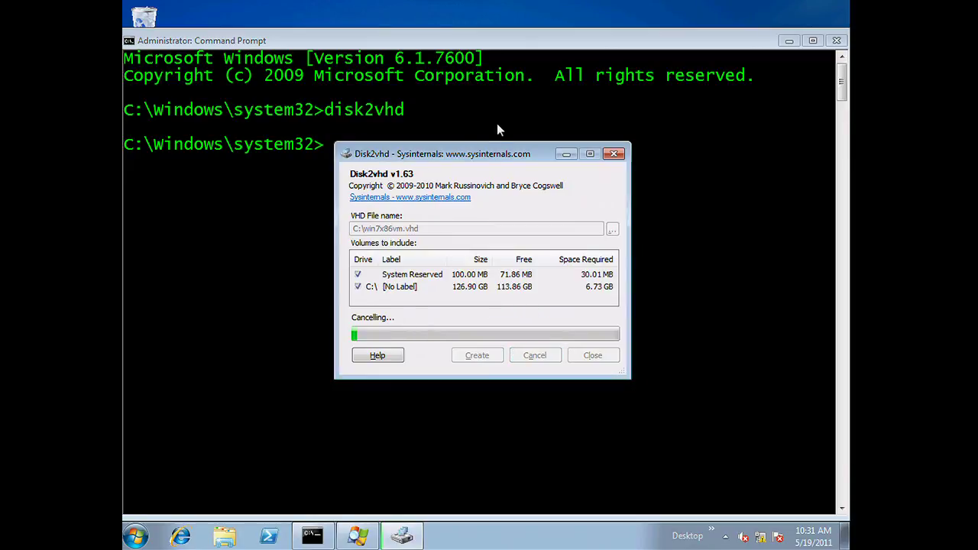
left_click(614, 154)
Minimize the Win7 Ultimate x86 virtual machine session and switch to Disk Management in the hyper-a remote session
mouse_move(547, 4)
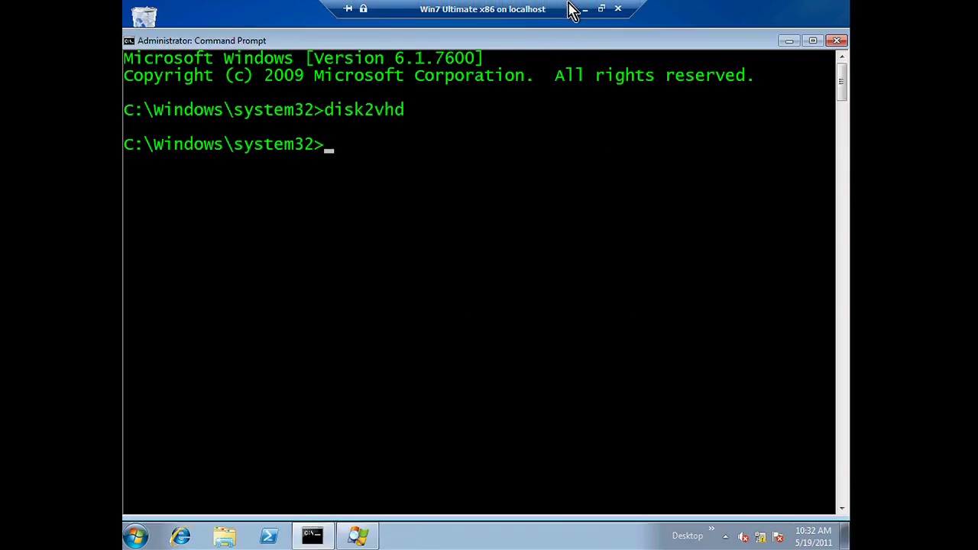
left_click(584, 8)
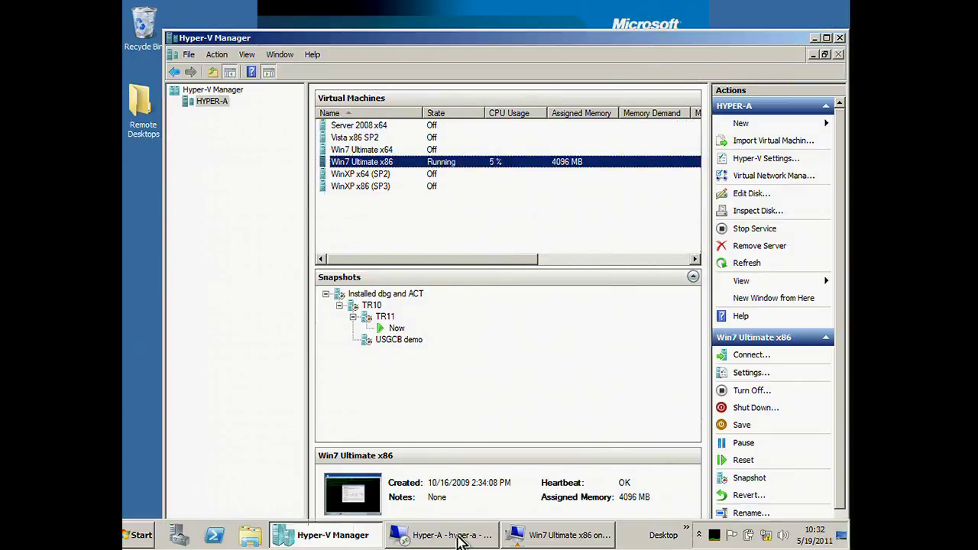
left_click(459, 539)
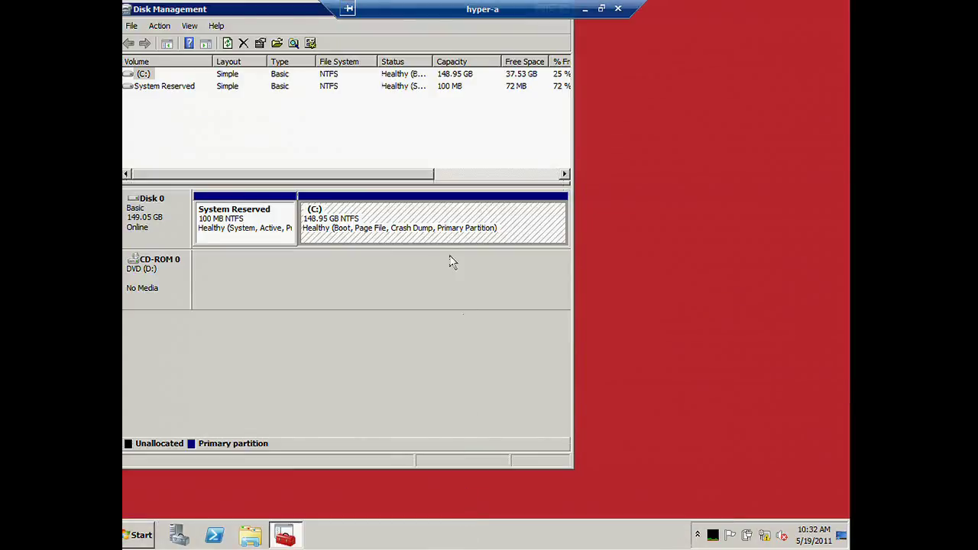
Attach C:\Temp\win7x86vm.VHD as a read-only virtual hard disk and decline formatting the disk
left_click(159, 26)
left_click(175, 77)
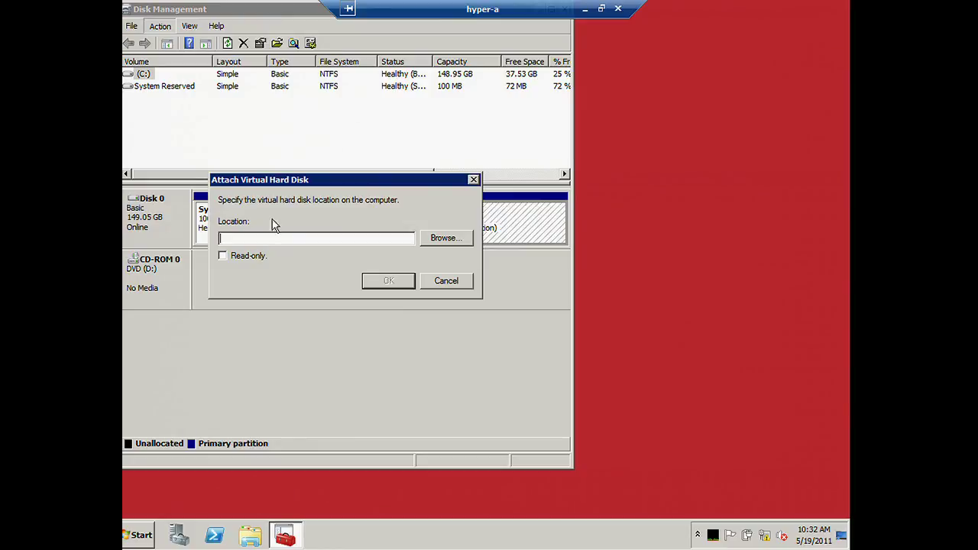
left_click(437, 238)
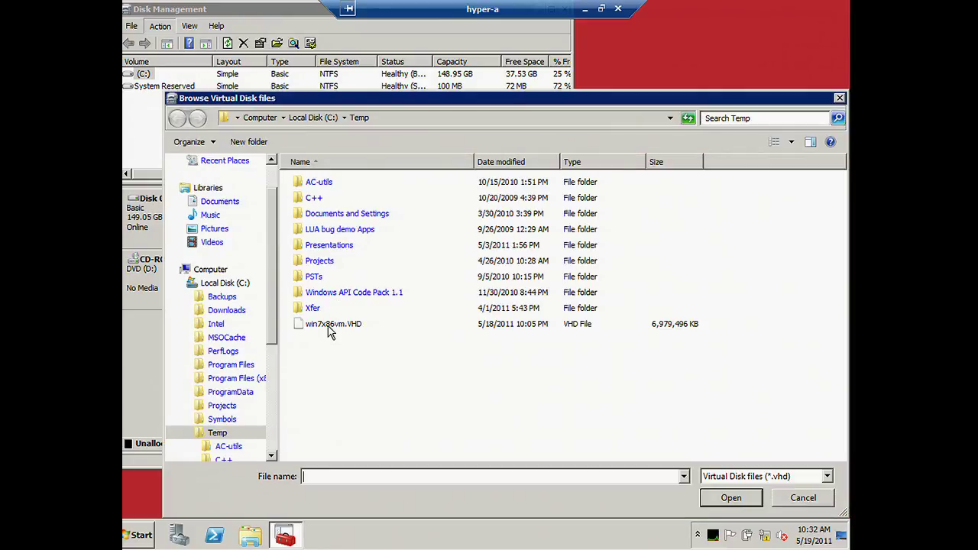
left_click(328, 327)
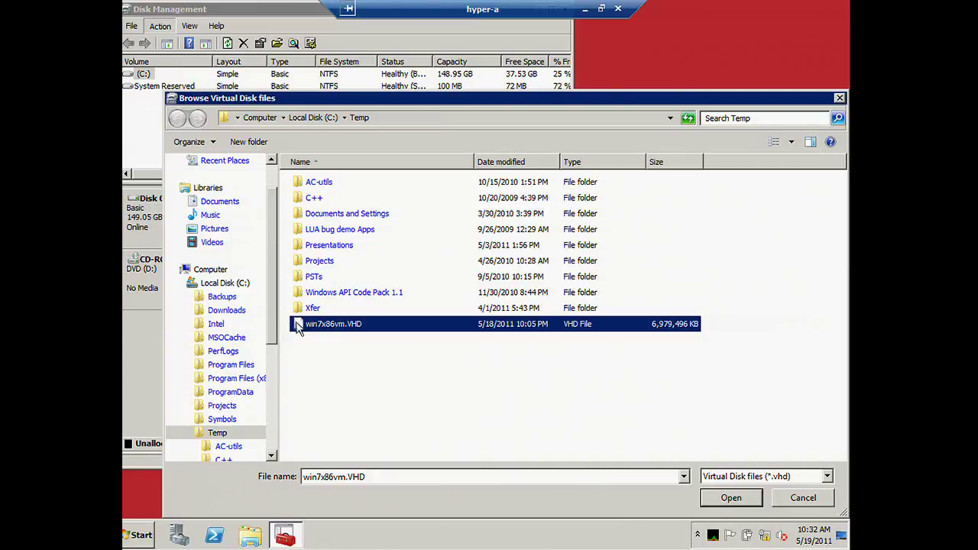
left_click(711, 497)
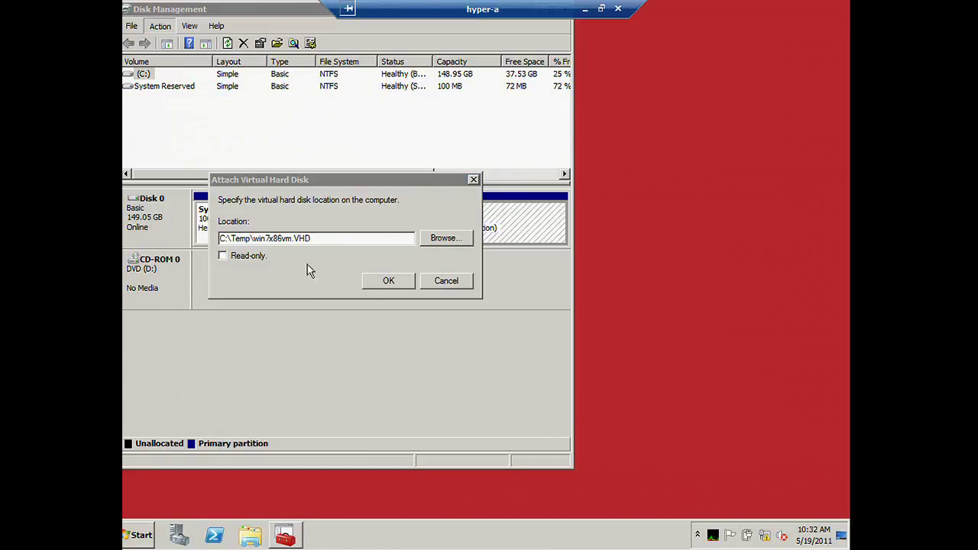
left_click(256, 257)
left_click(388, 280)
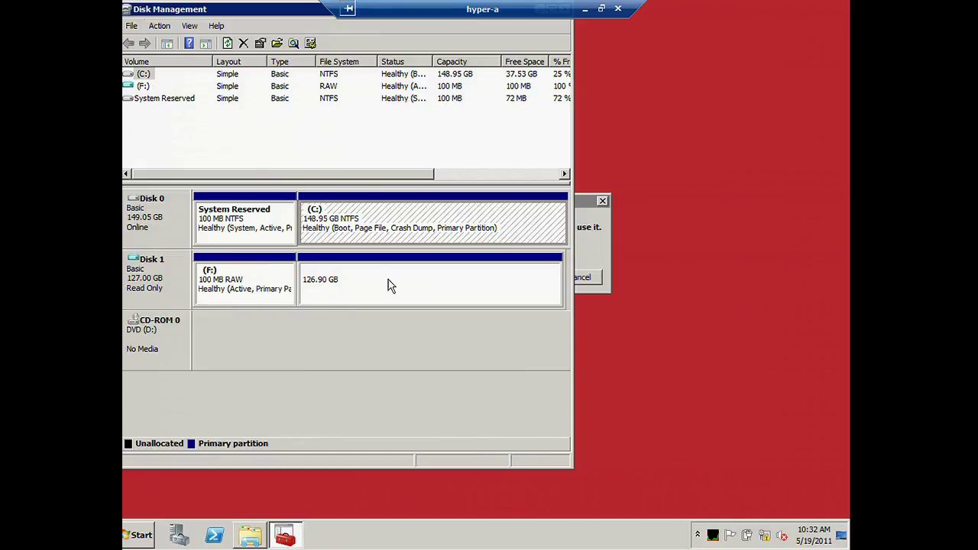
left_click(579, 200)
left_click(582, 278)
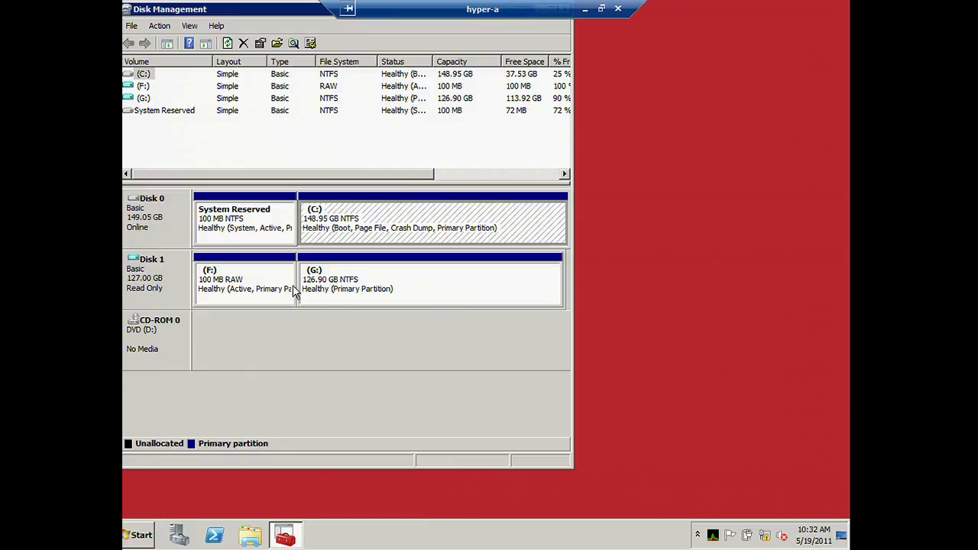
Select the attached disk's G: partition, then browse Local Disk (G:) from Computer and open its Apps folder
left_click(380, 294)
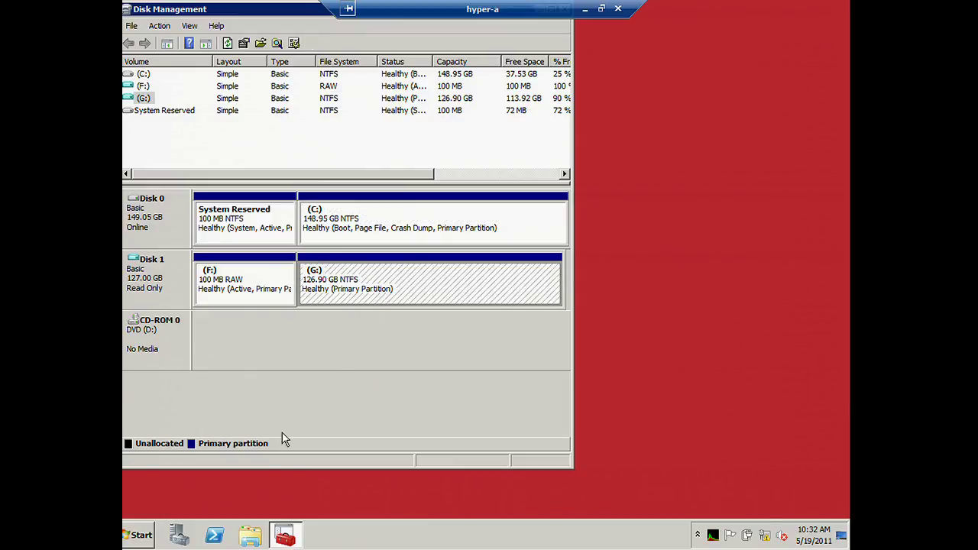
left_click(139, 535)
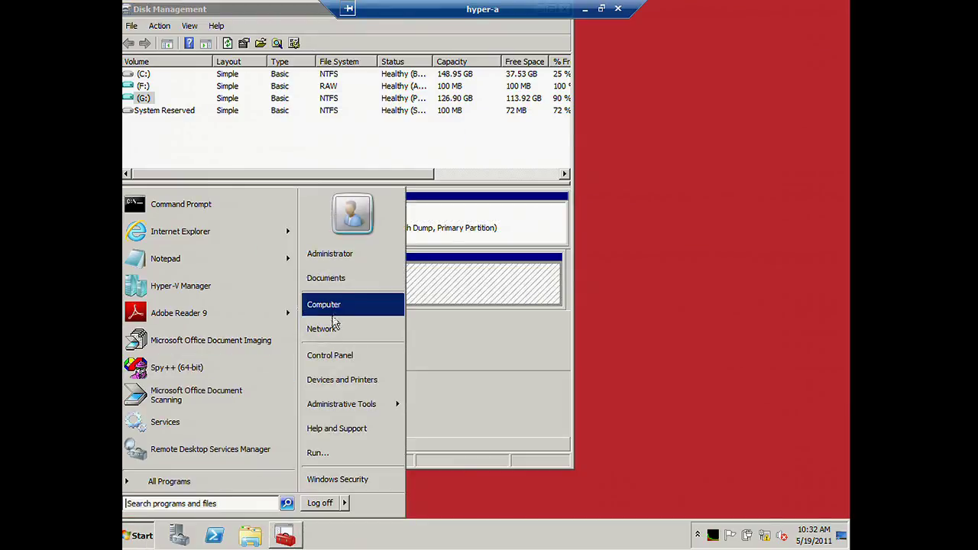
left_click(413, 230)
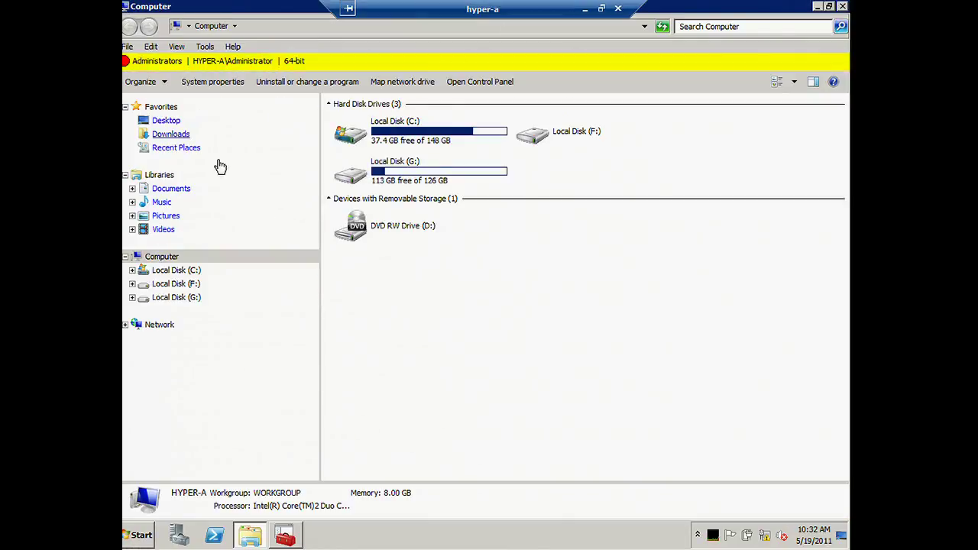
double_click(444, 182)
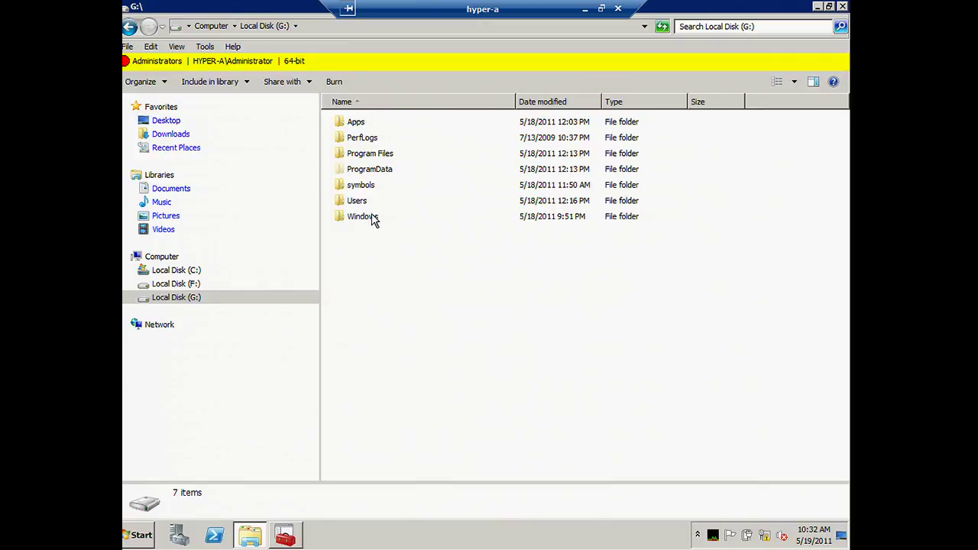
mouse_move(373, 220)
double_click(364, 124)
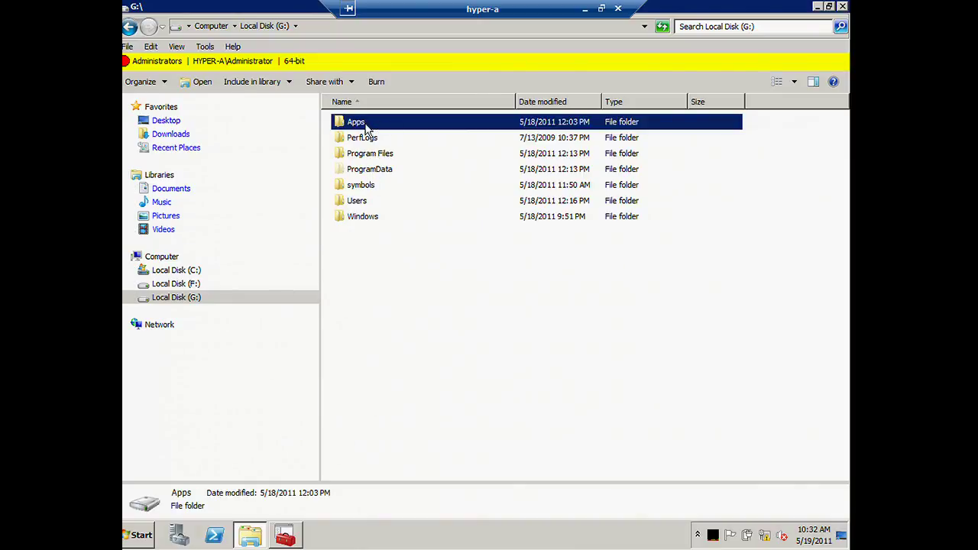
Restore the maximized Explorer window, minimize the hyper-a session and switch back to the Win7 Ultimate x86 virtual machine
left_click(828, 7)
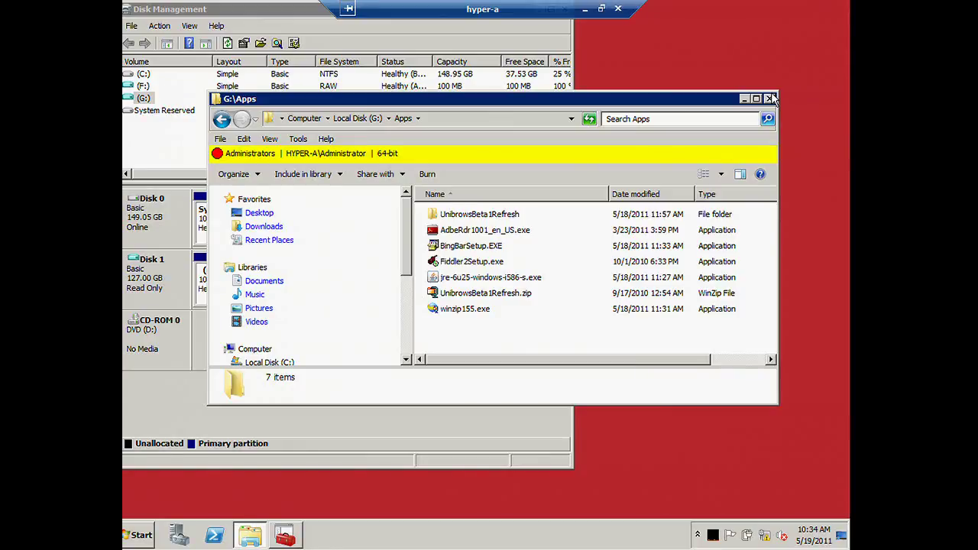
left_click(584, 10)
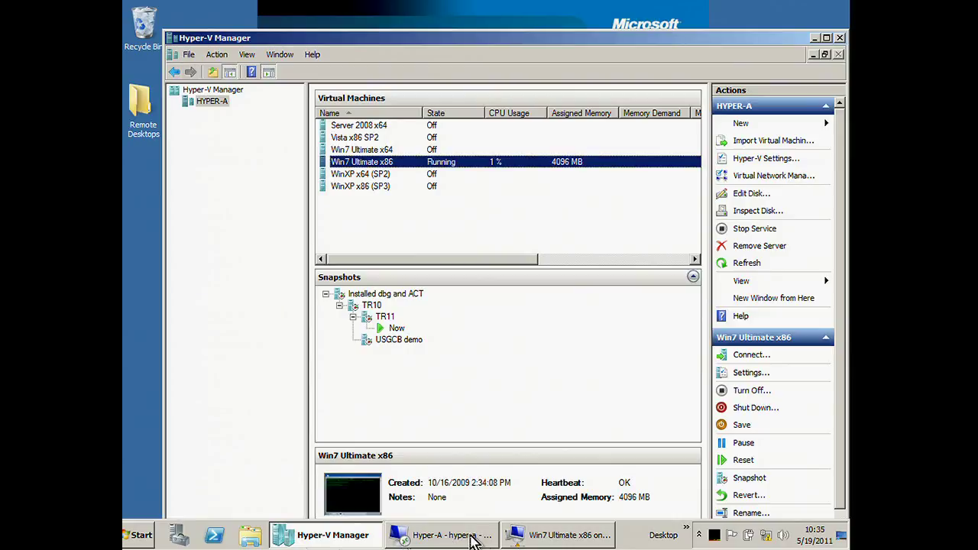
left_click(472, 538)
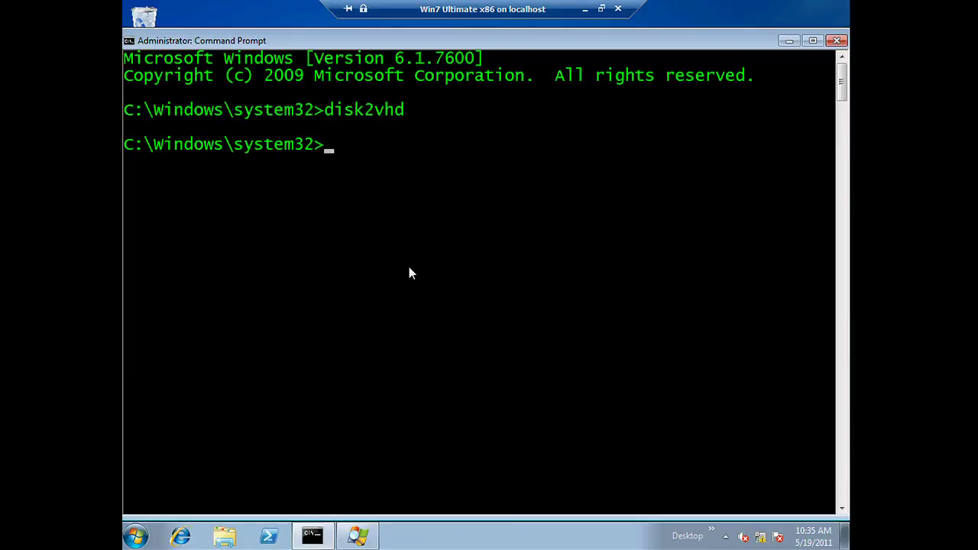
Launch Process Explorer with procexp and then Disk2vhd with disk2vhd from the administrator command prompt
type("procexp")
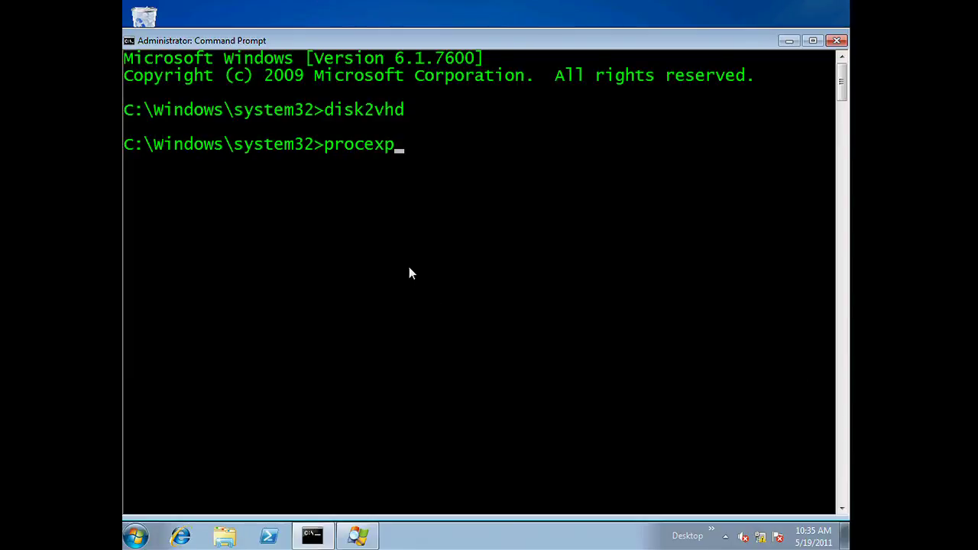
key("Return")
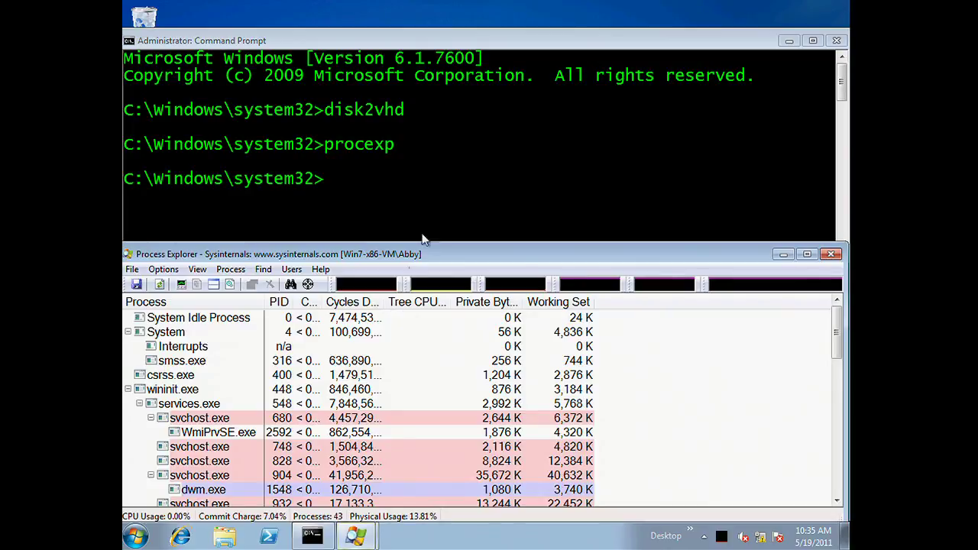
left_click(431, 215)
type("disk2v")
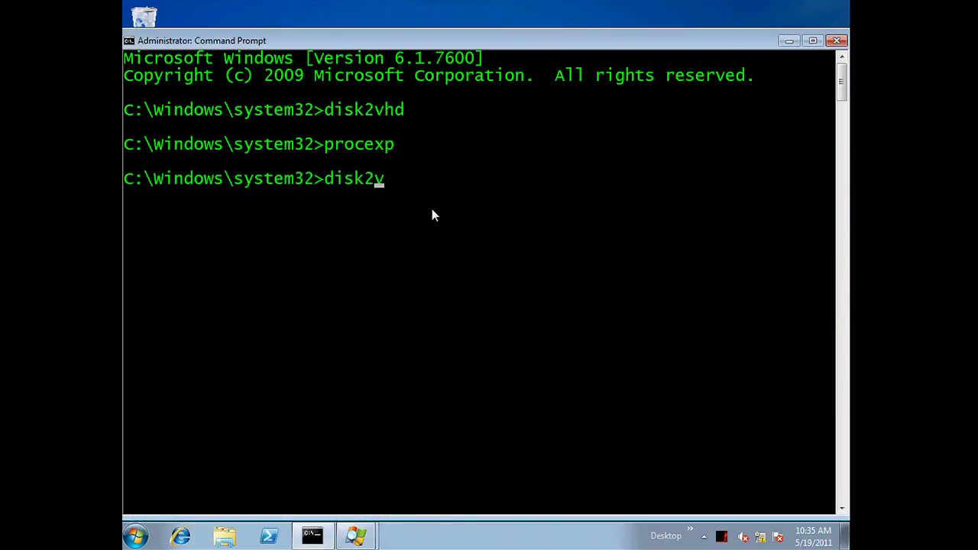
type("hd")
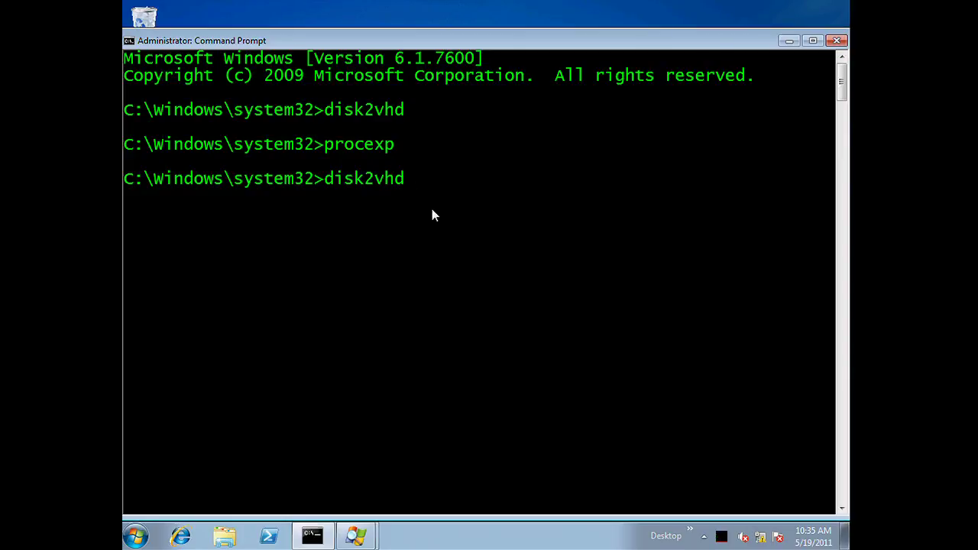
key("Return")
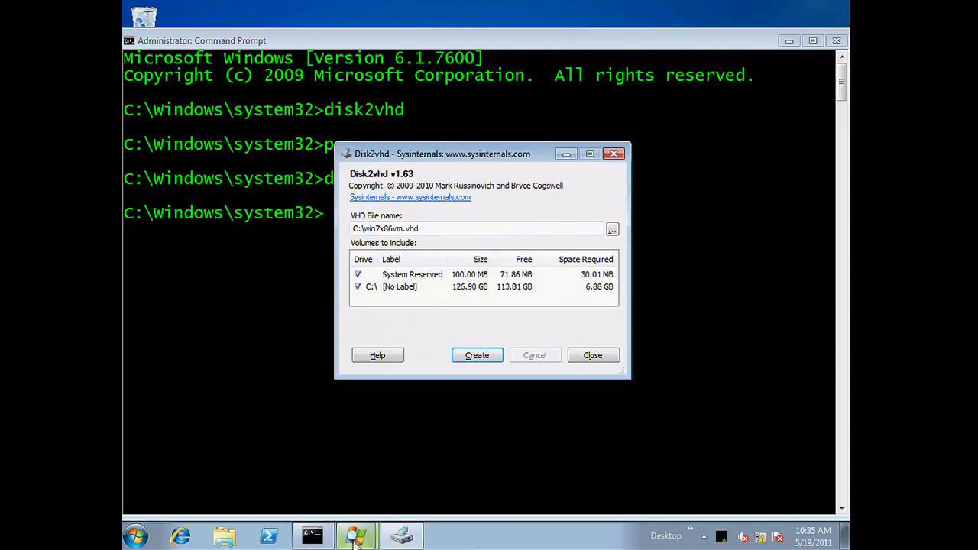
Maximize Process Explorer, then start creating C:\win7x86vm.vhd from both volumes in Disk2vhd, overwriting the existing file
mouse_move(355, 539)
left_click(369, 477)
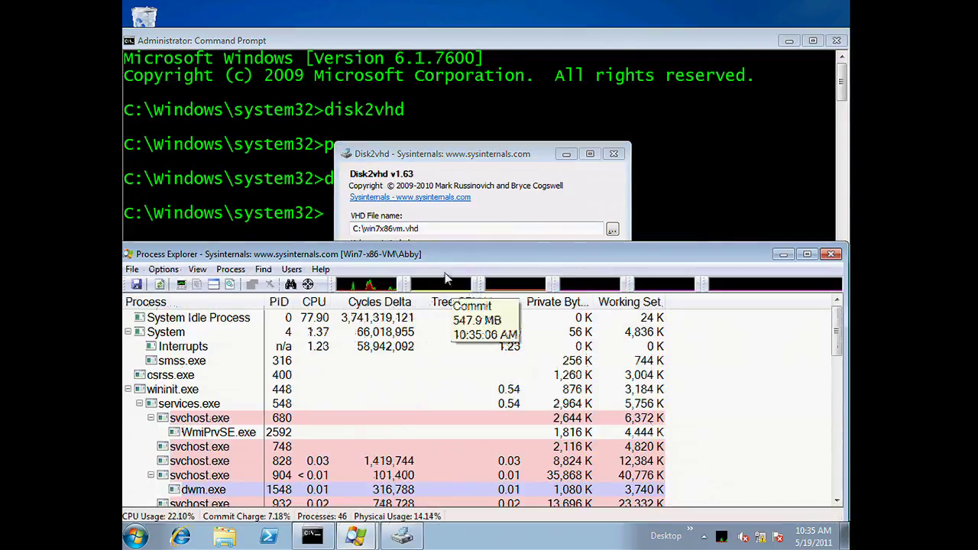
double_click(461, 255)
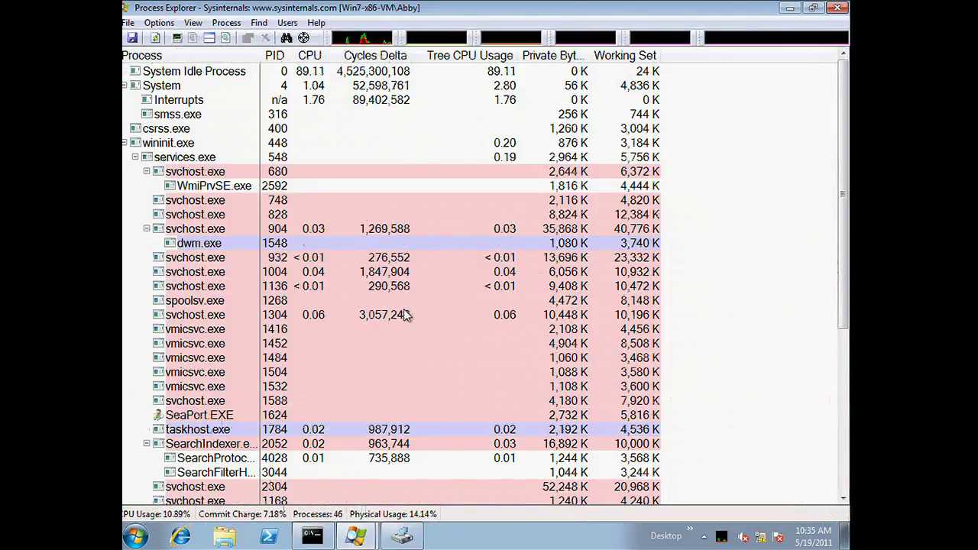
key("alt+Tab")
left_click(476, 356)
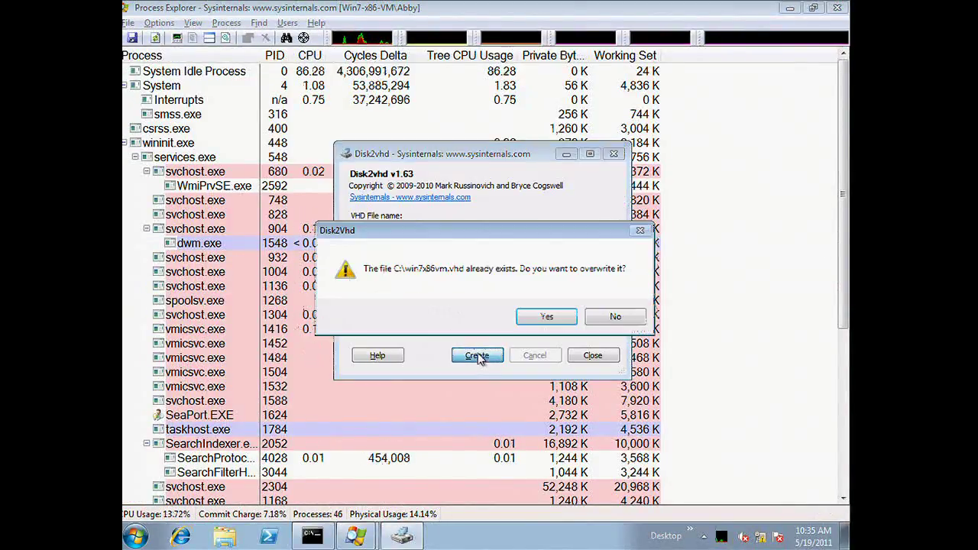
left_click(536, 319)
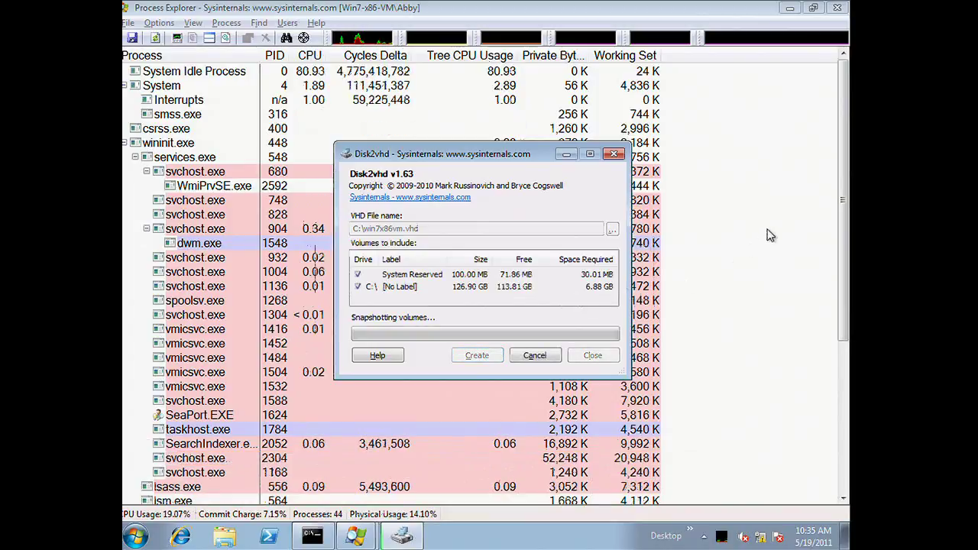
Find VSSVC.exe in the Process Explorer tree, select it and inspect its service details
left_click_drag(840, 149, 845, 315)
mouse_move(220, 244)
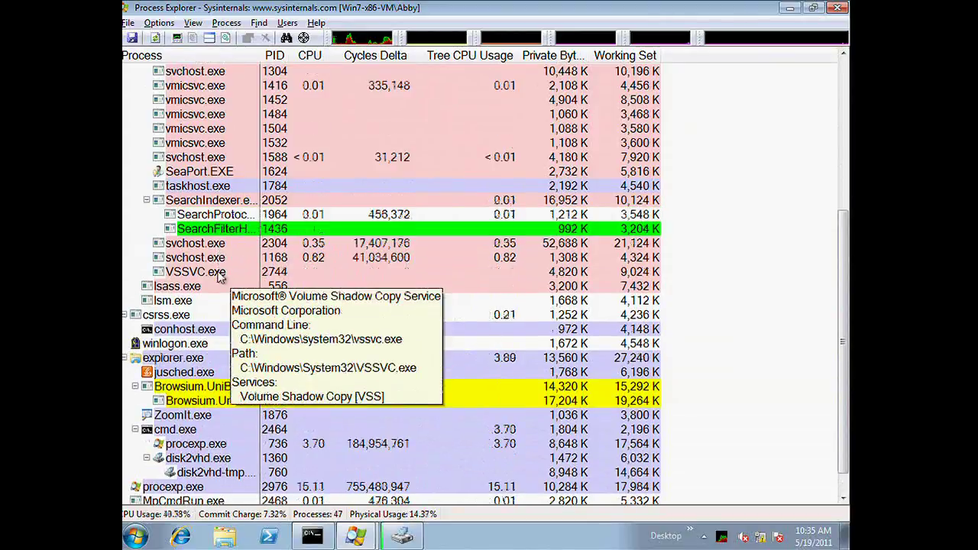
left_click(221, 274)
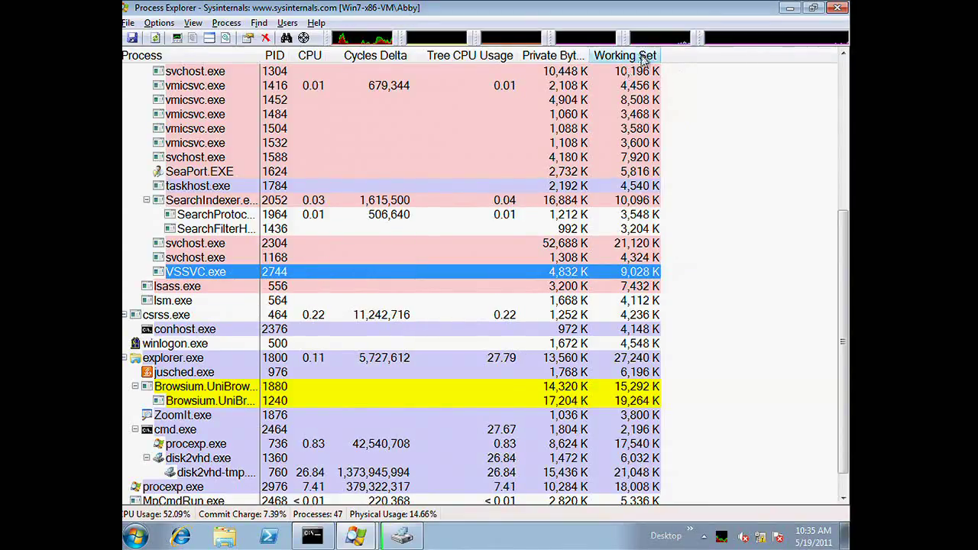
mouse_move(225, 280)
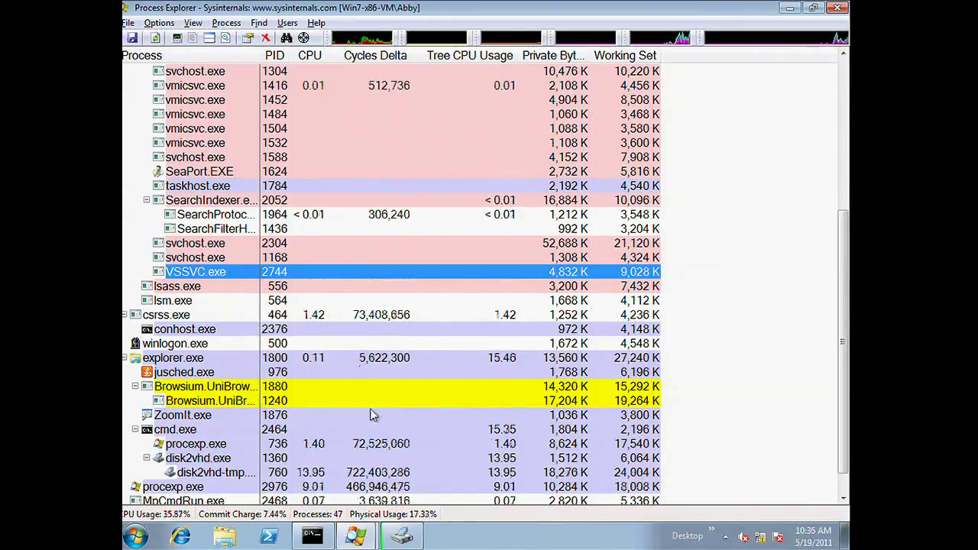
Return to Disk2vhd, cancel the running VHD creation and close the tool
left_click(402, 538)
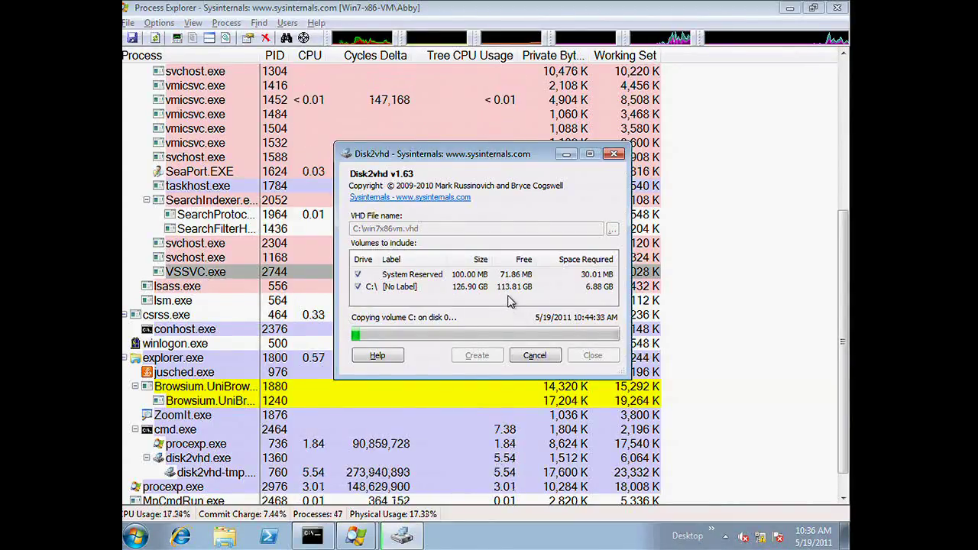
left_click(535, 356)
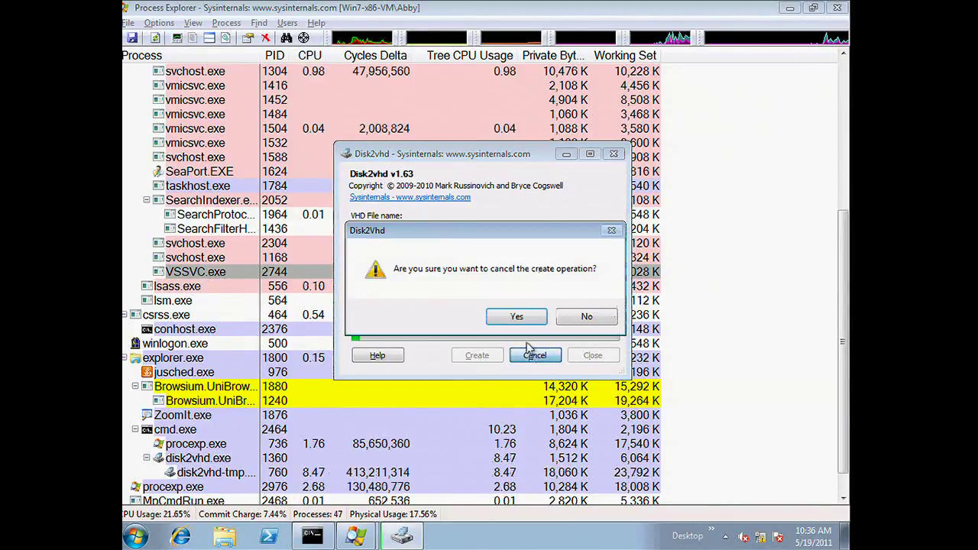
left_click(518, 316)
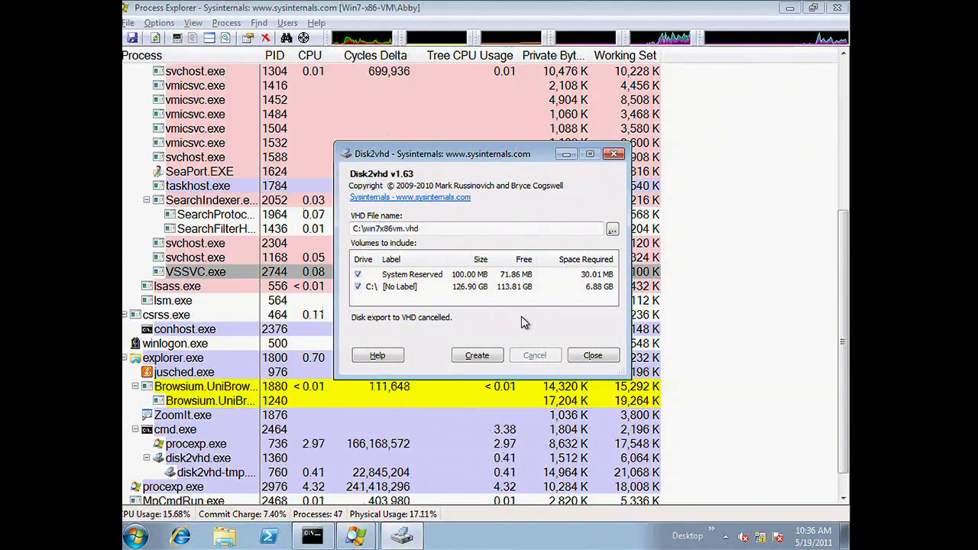
left_click(591, 359)
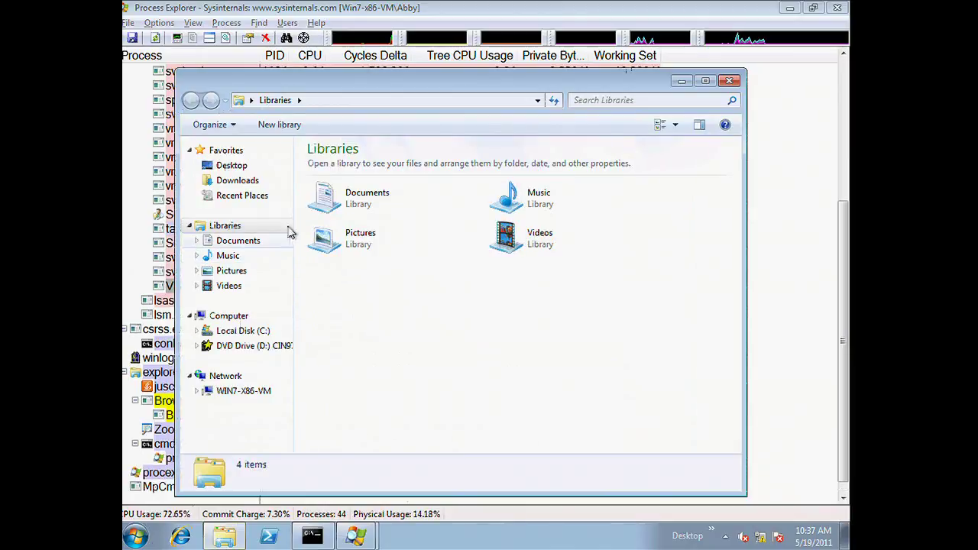
Show the PrivBar x64 toolbar in the Libraries Explorer window
key("alt")
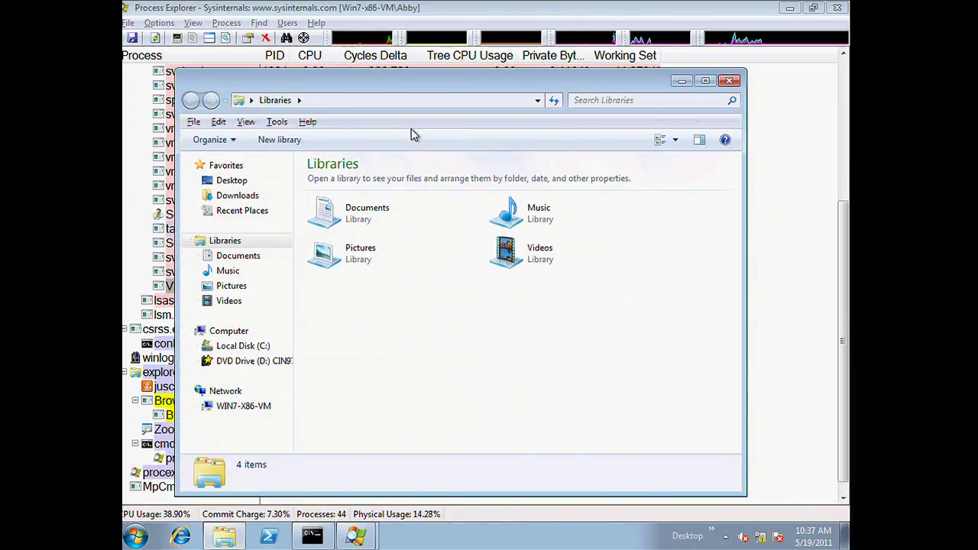
left_click(246, 124)
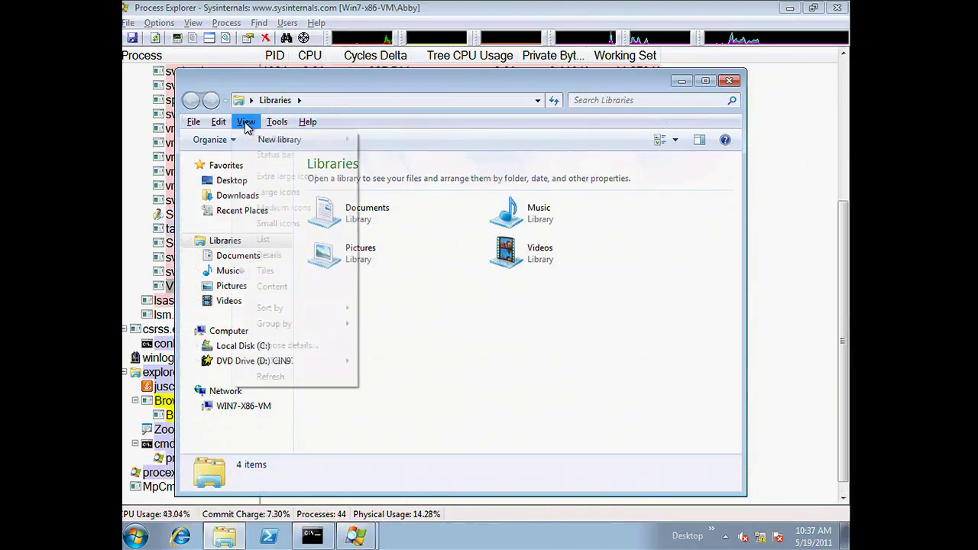
mouse_move(300, 145)
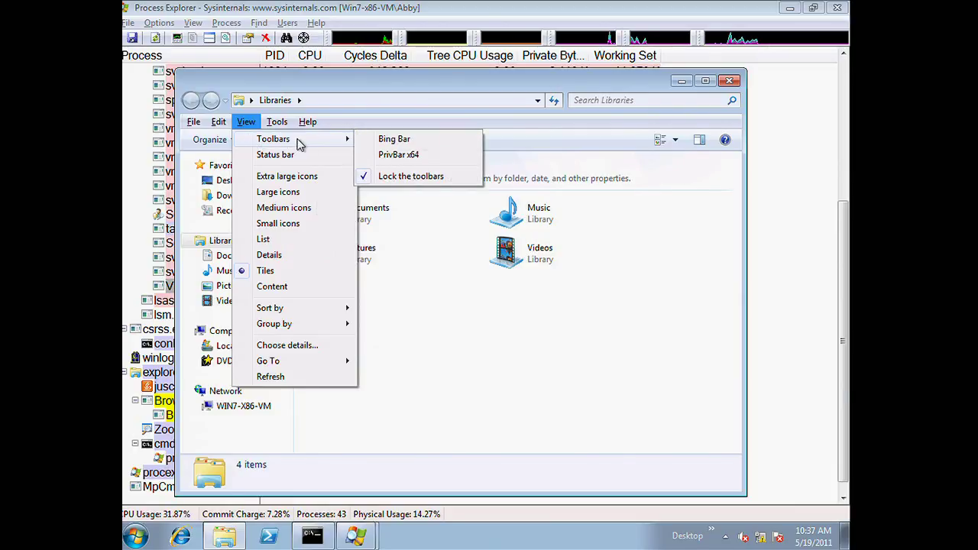
left_click(386, 154)
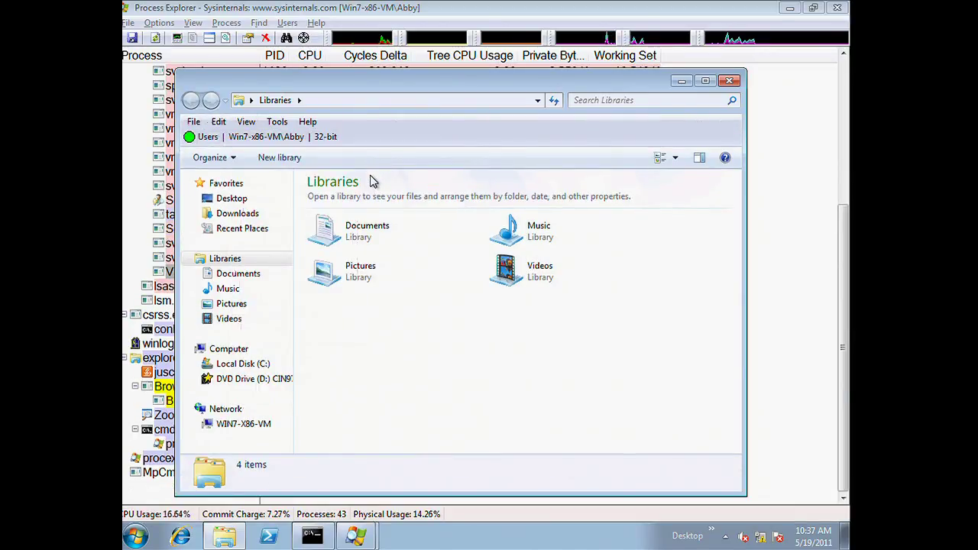
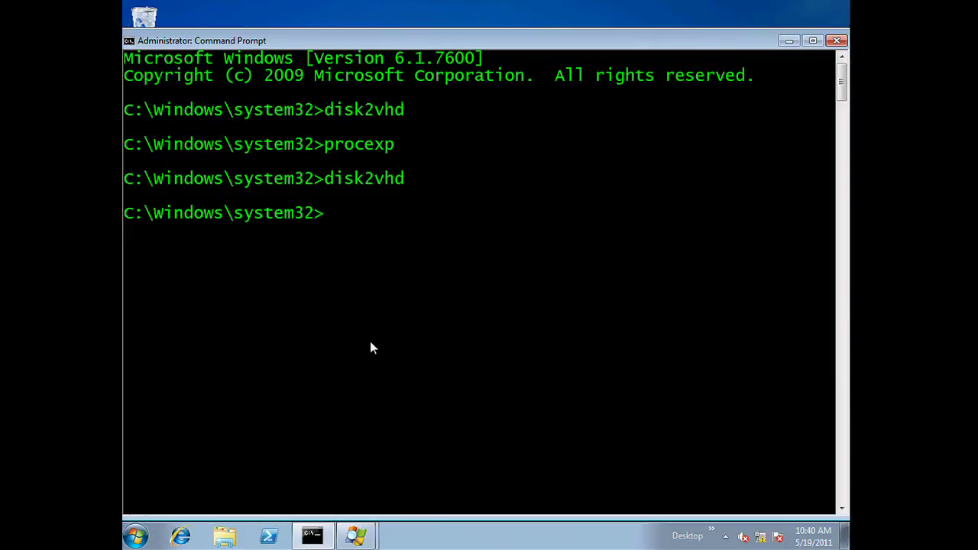
Minimize the command prompt, then launch autoruns.exe and maximize its window
left_click(789, 40)
left_click(134, 539)
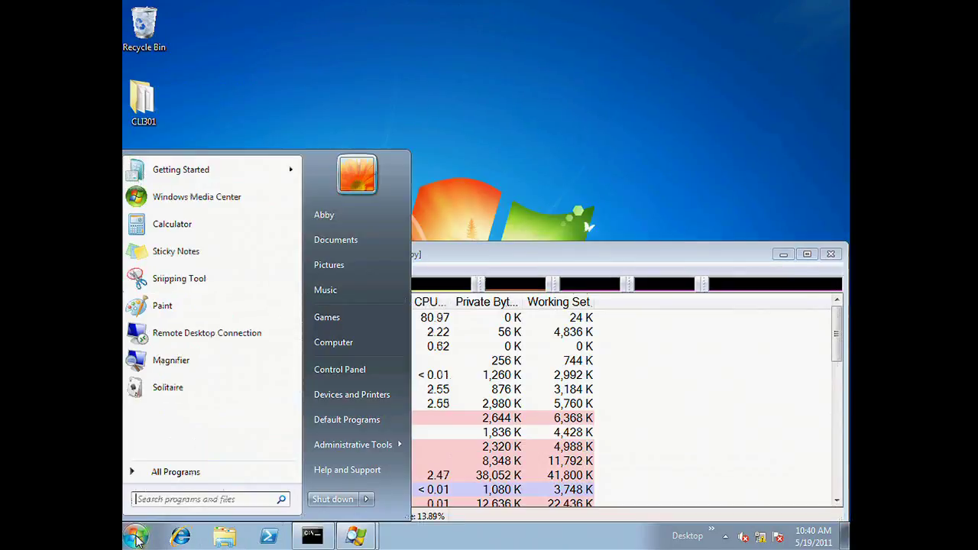
type("autoruns")
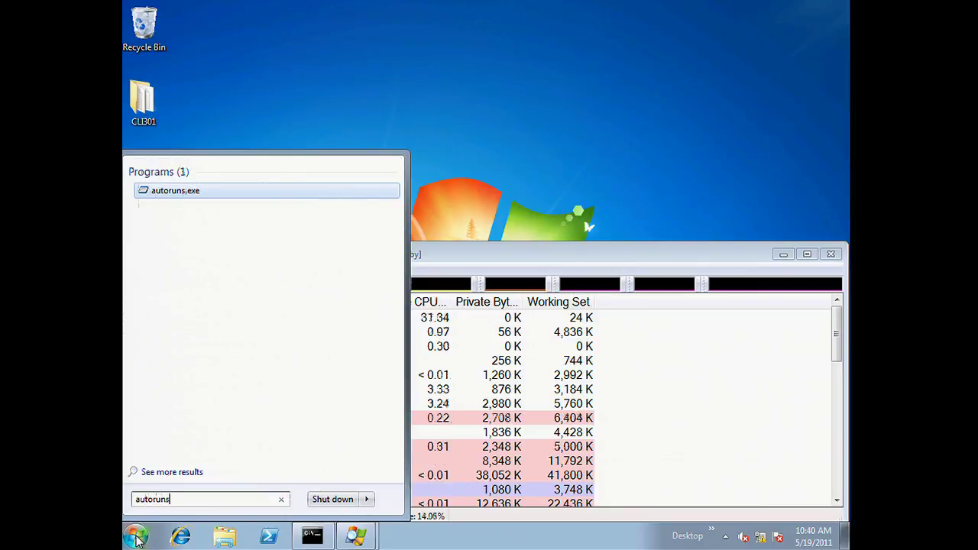
key("Return")
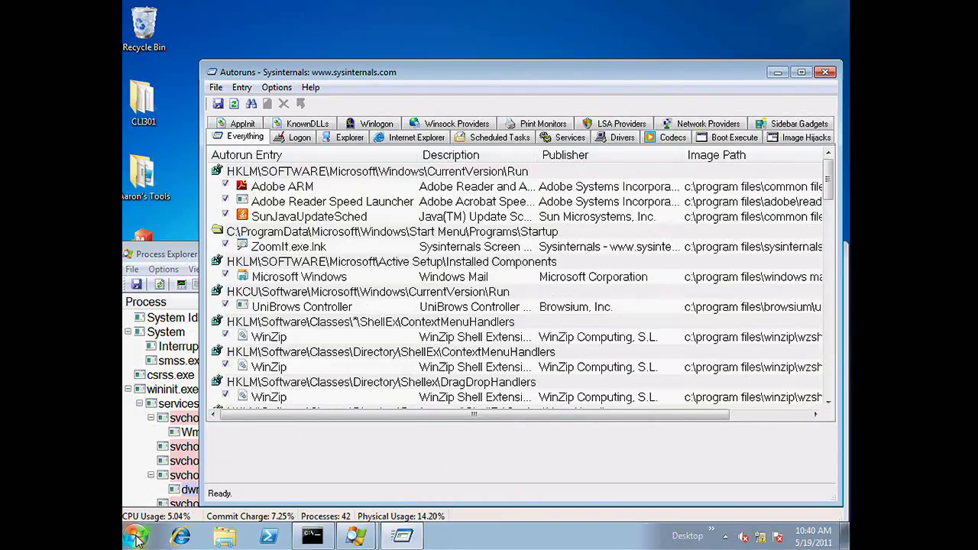
double_click(428, 74)
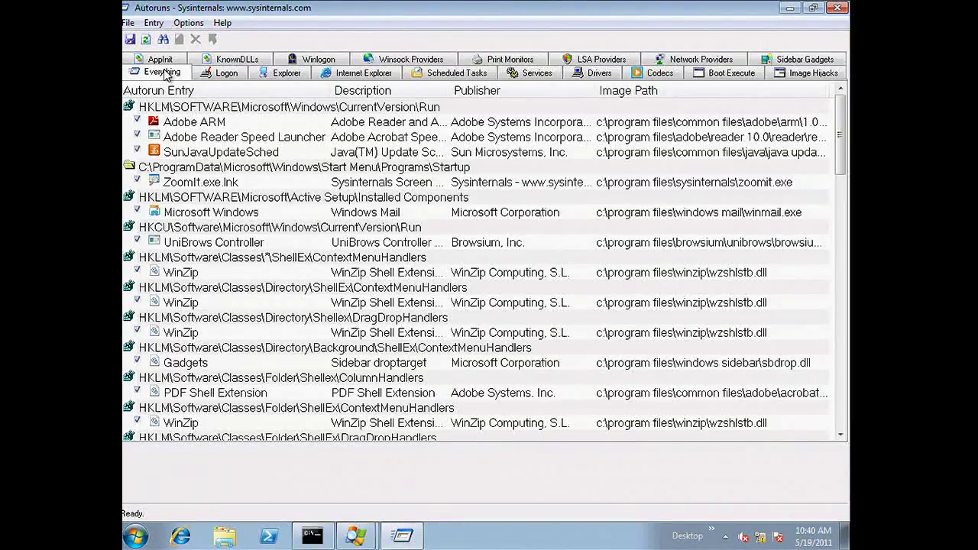
Review the autorun entries under Logon, Explorer, Internet Explorer, Scheduled Tasks and Services
left_click(225, 74)
left_click(269, 74)
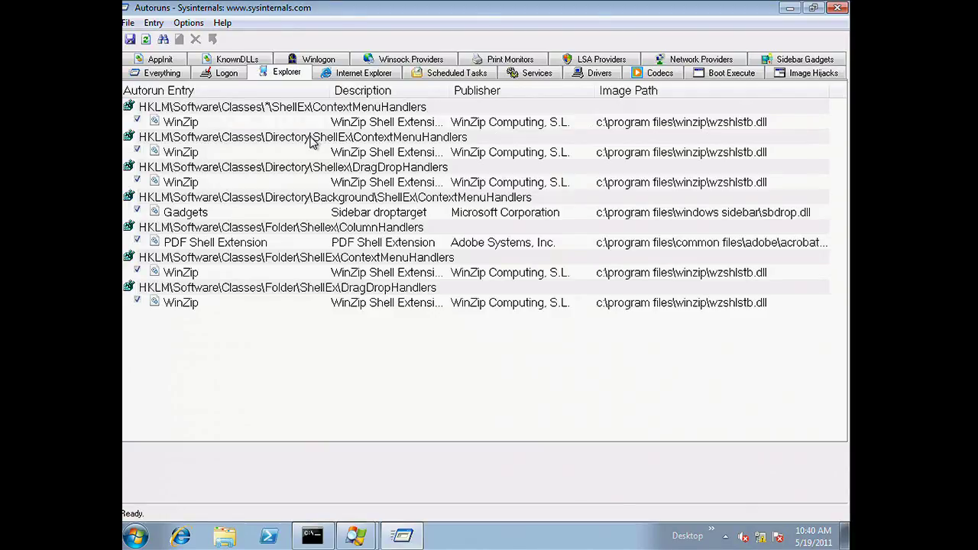
left_click(376, 78)
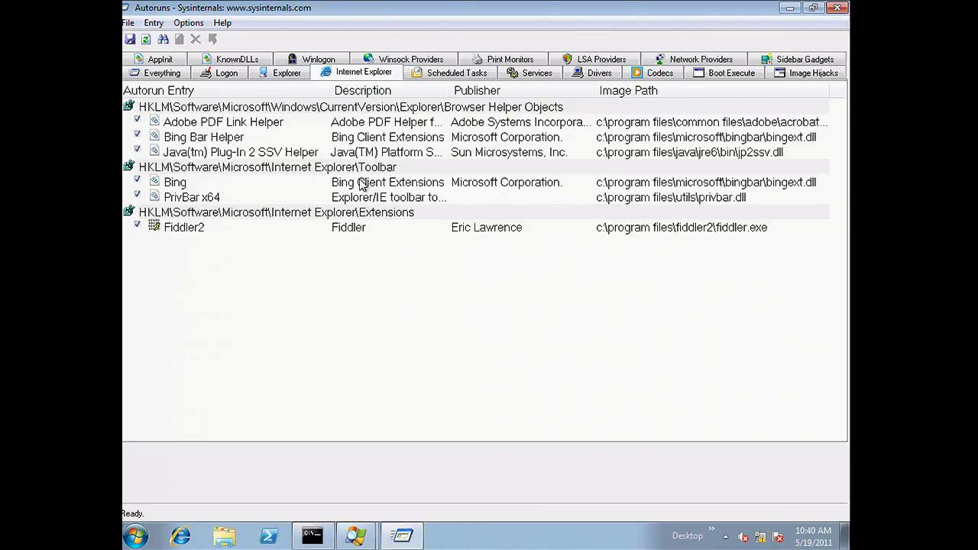
left_click(428, 78)
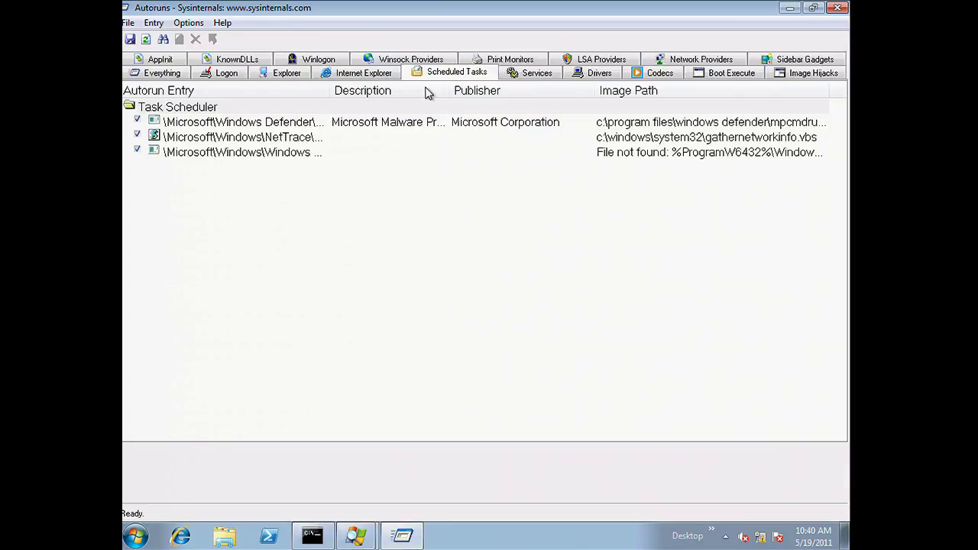
left_click(509, 75)
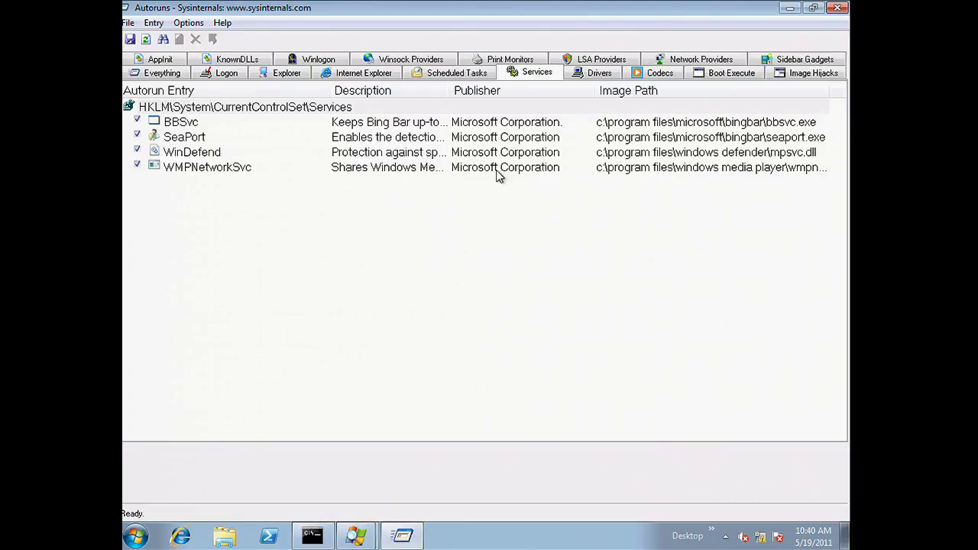
Turn off Hide Windows Entries and refresh the autorun list
left_click(189, 25)
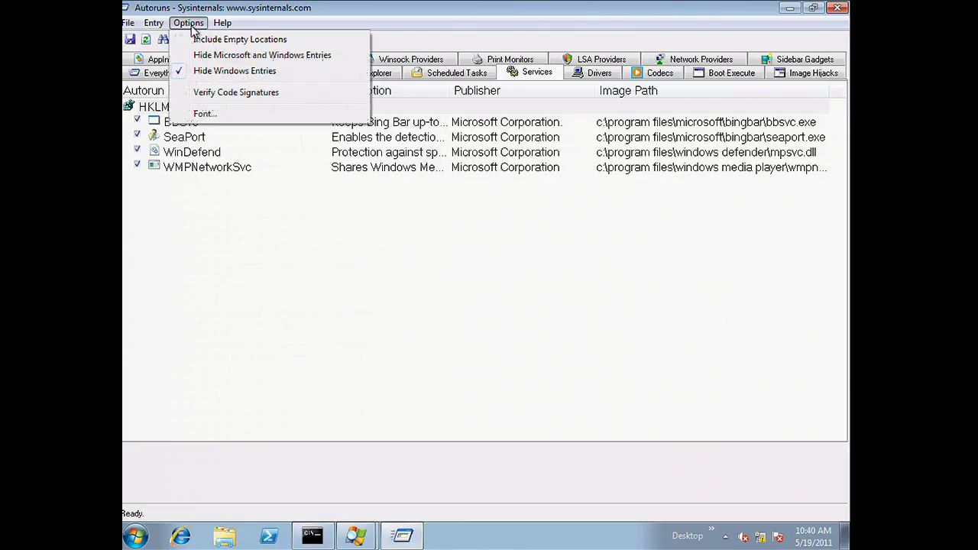
left_click(207, 78)
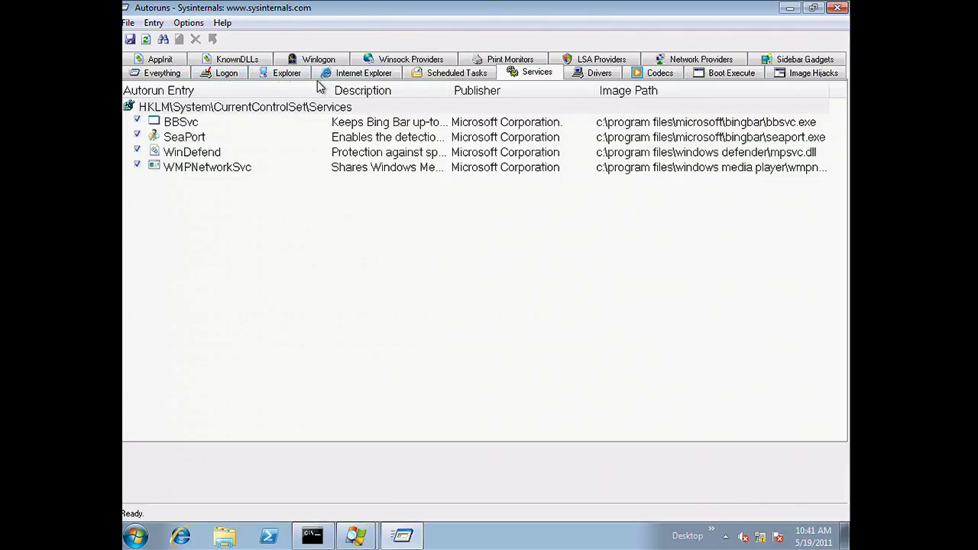
left_click(146, 39)
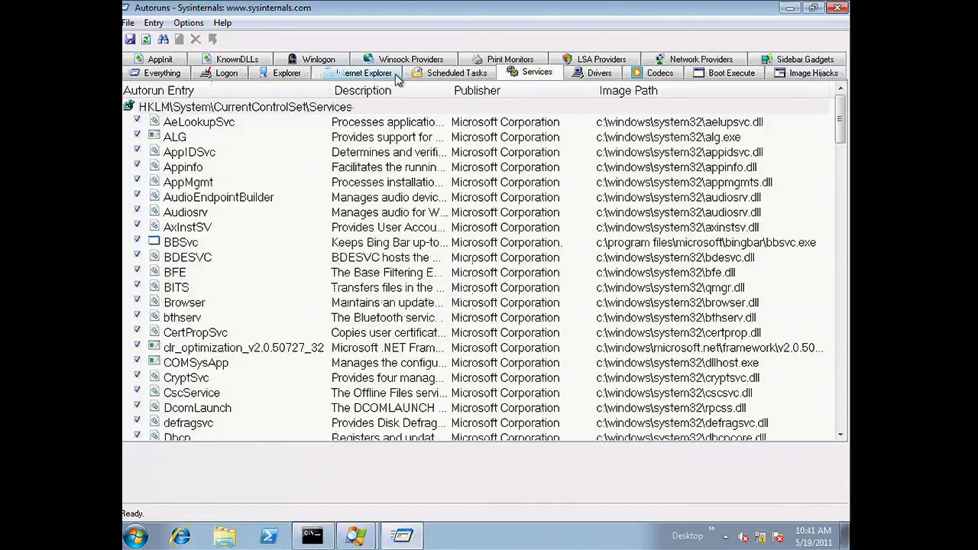
Examine the full list of Explorer autorun entries from start to end
left_click(285, 74)
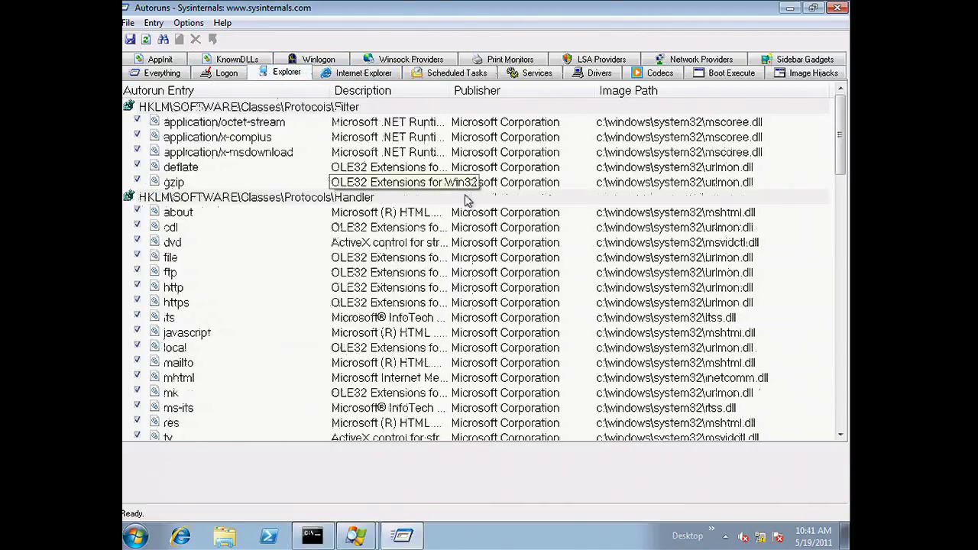
left_click_drag(837, 156, 837, 411)
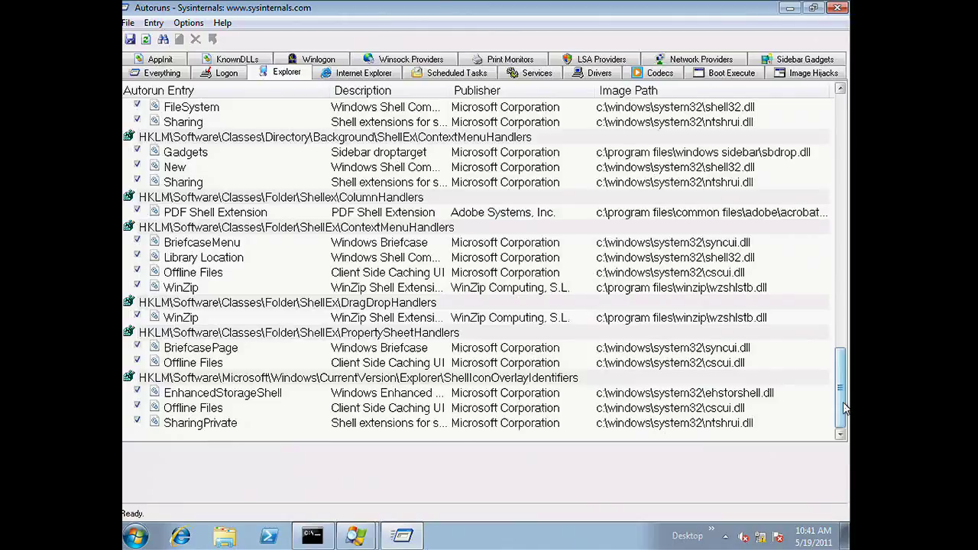
left_click_drag(844, 409, 842, 130)
Turn on Hide Windows Entries and refresh the autorun list
left_click(188, 23)
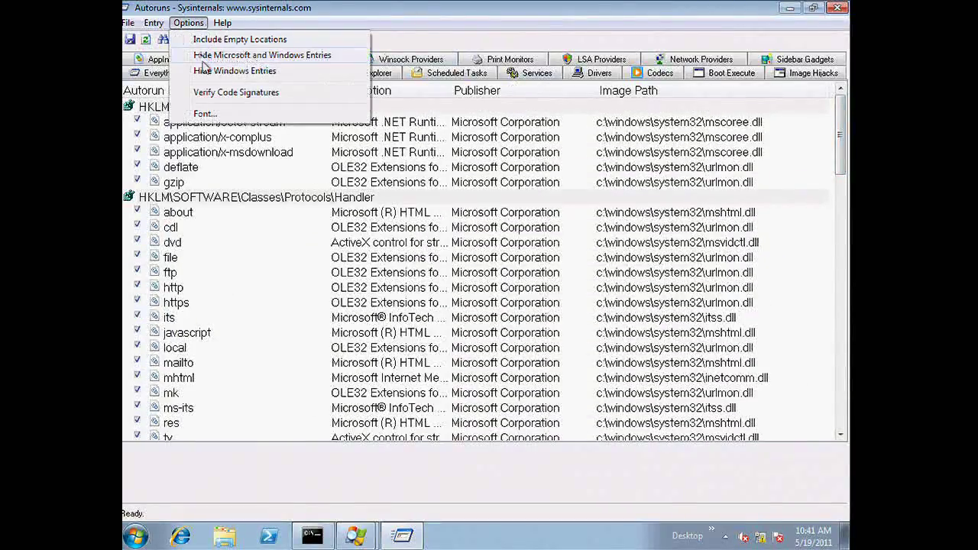
left_click(240, 75)
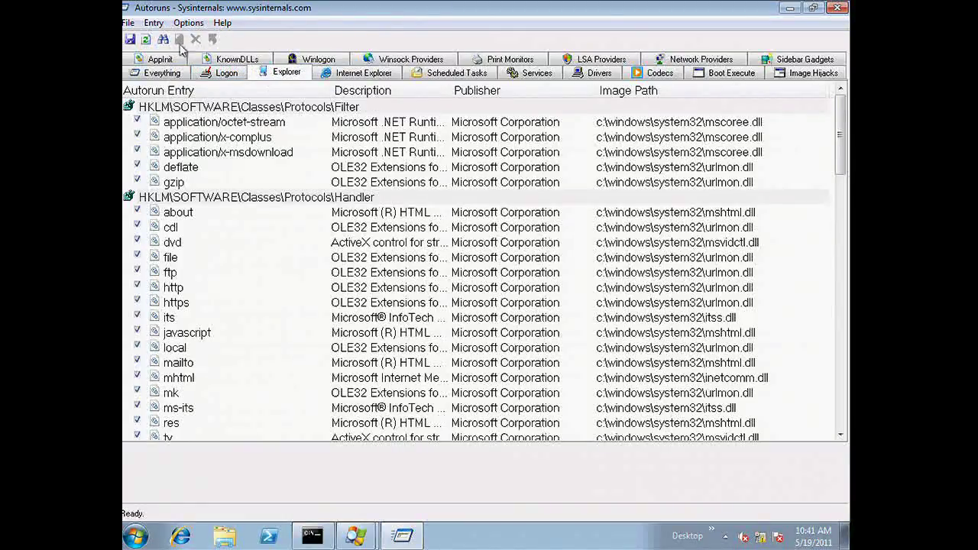
left_click(145, 39)
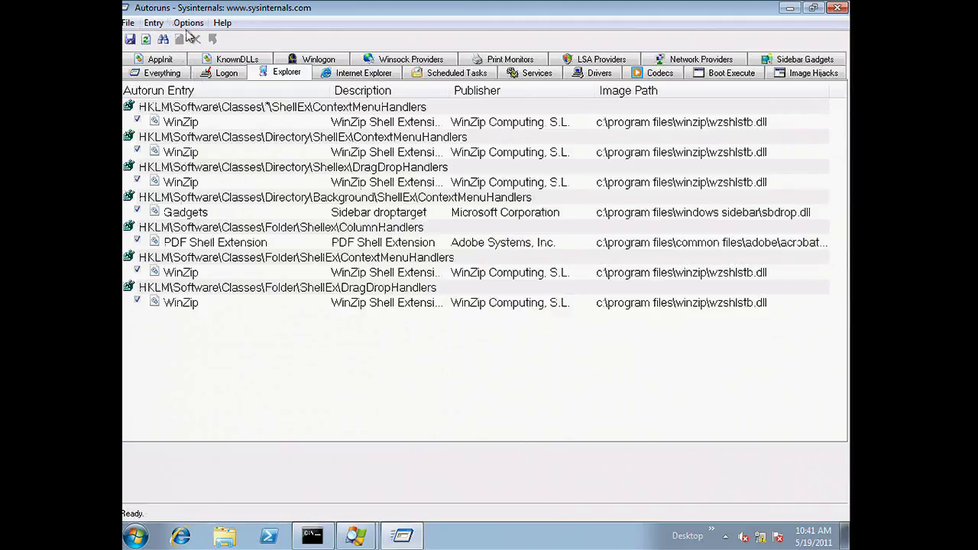
left_click(188, 23)
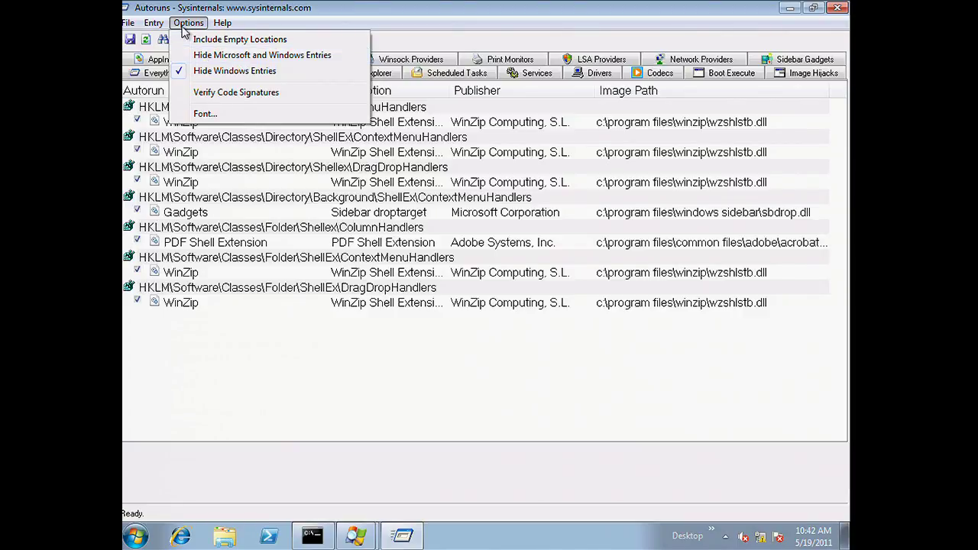
left_click(187, 24)
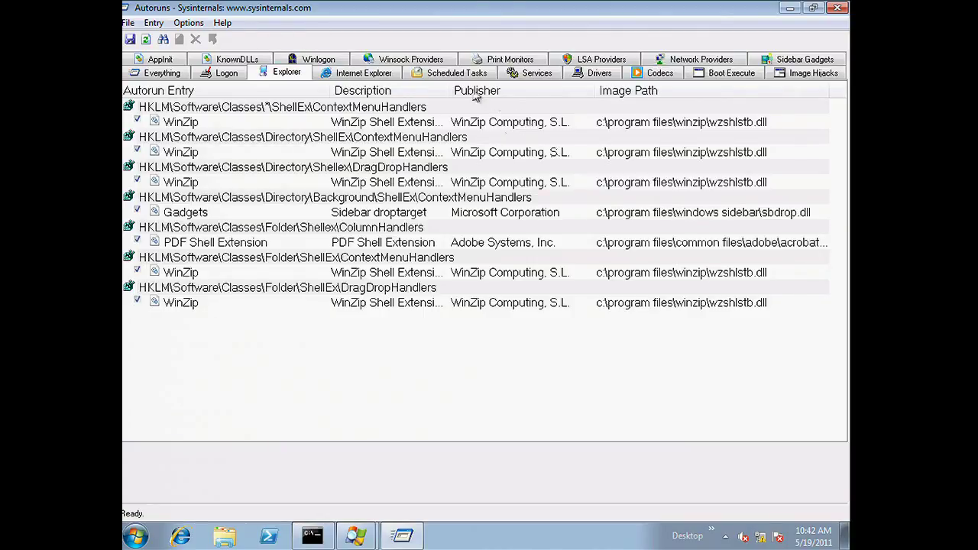
Review the filtered autorun entries under Services and Drivers
left_click(532, 74)
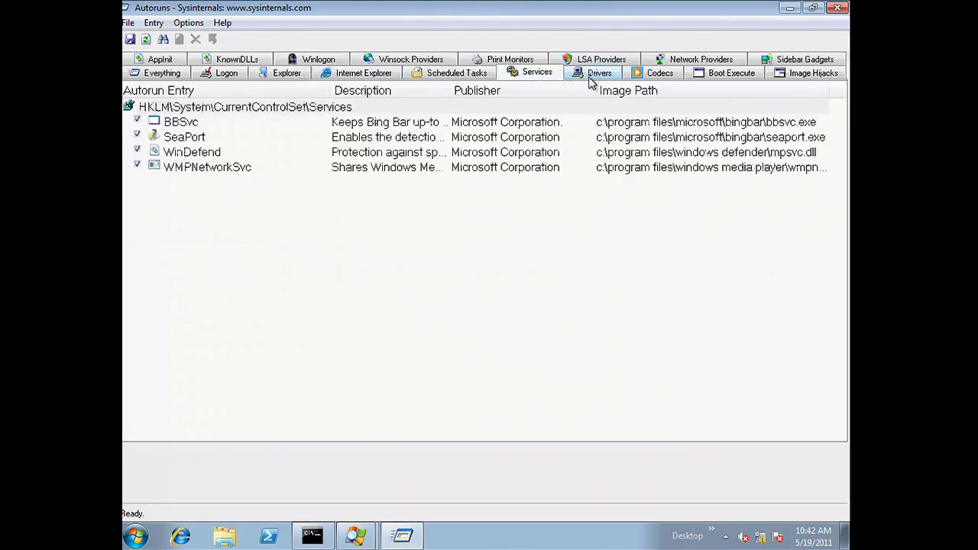
left_click(594, 75)
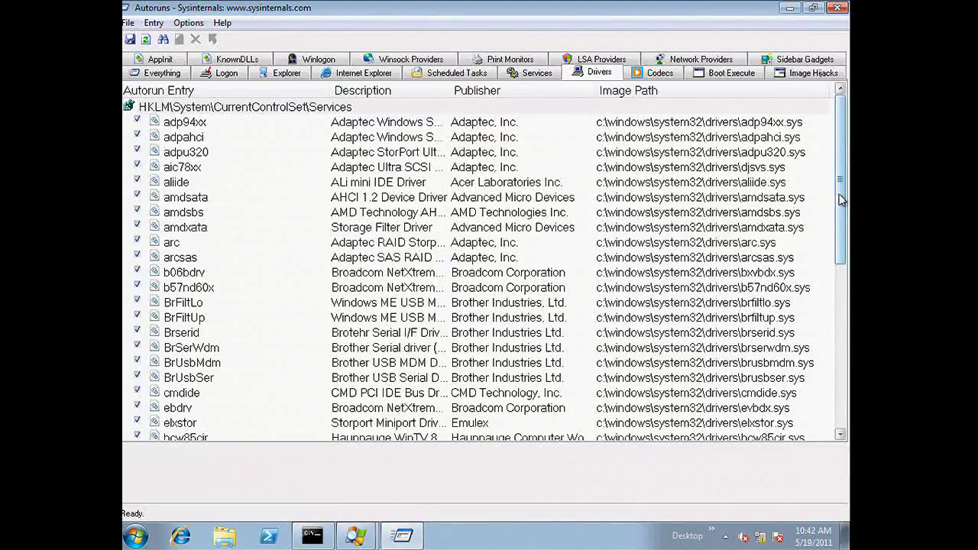
mouse_move(840, 199)
left_mouse_down()
mouse_move(841, 216)
mouse_move(843, 195)
left_mouse_up()
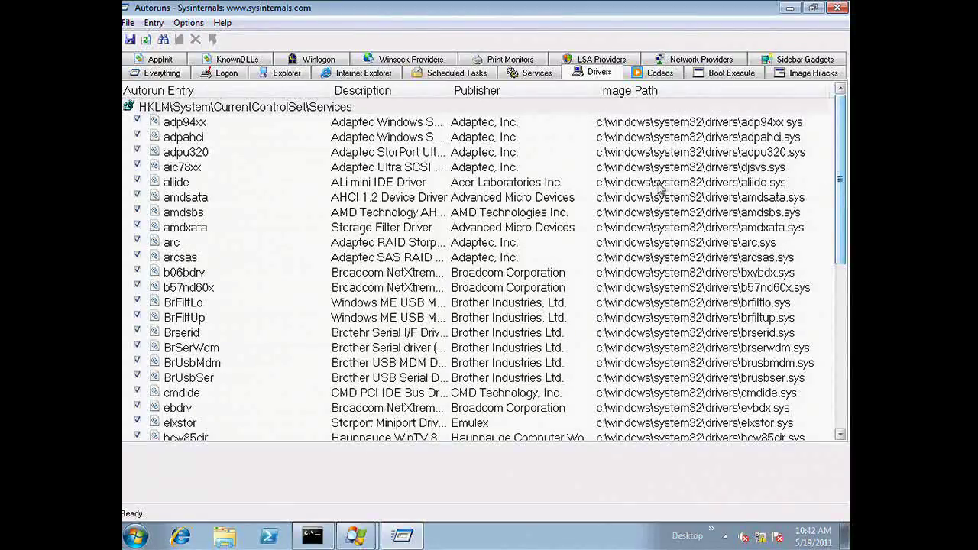
Verify the signatures of the amdsata, aliide and aic78xx drivers, and widen the Publisher column to show the full names
left_click(571, 201)
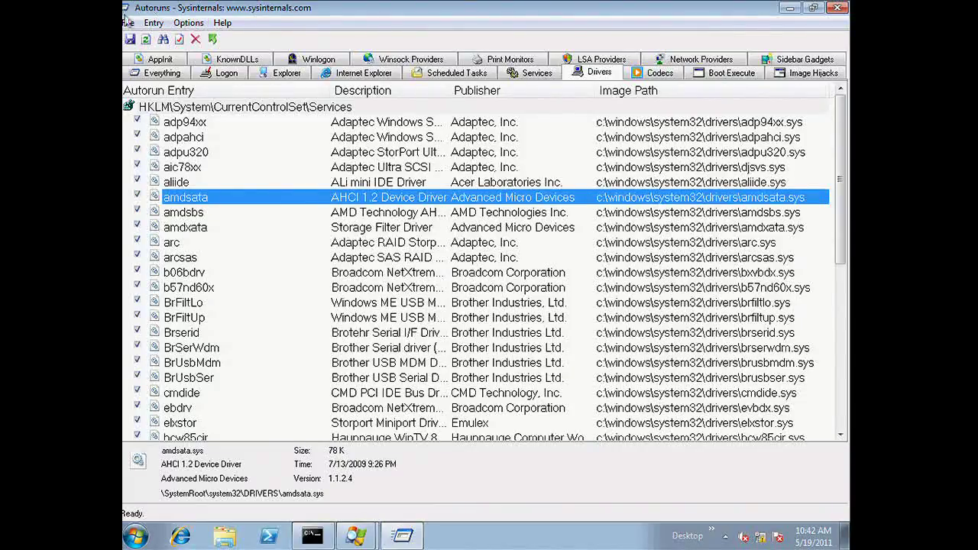
left_click(150, 24)
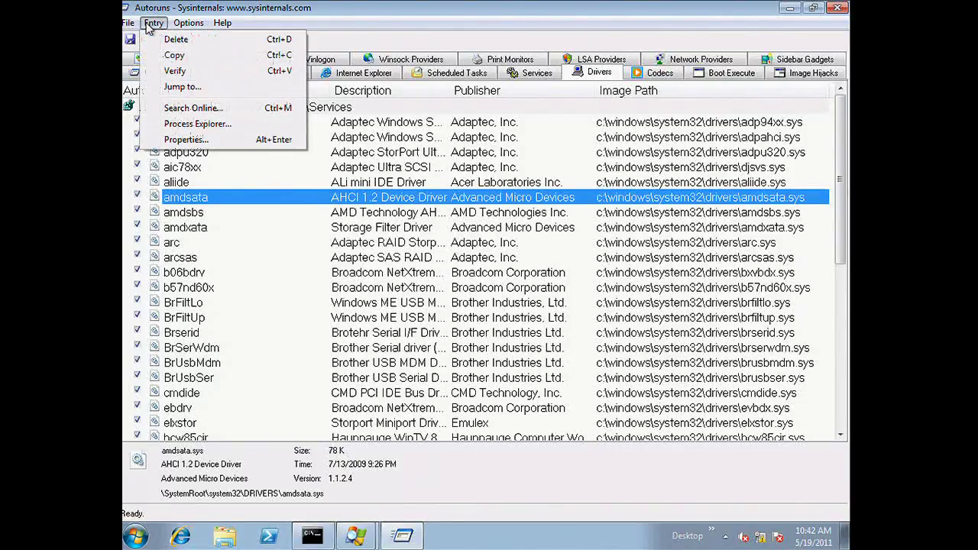
left_click(166, 71)
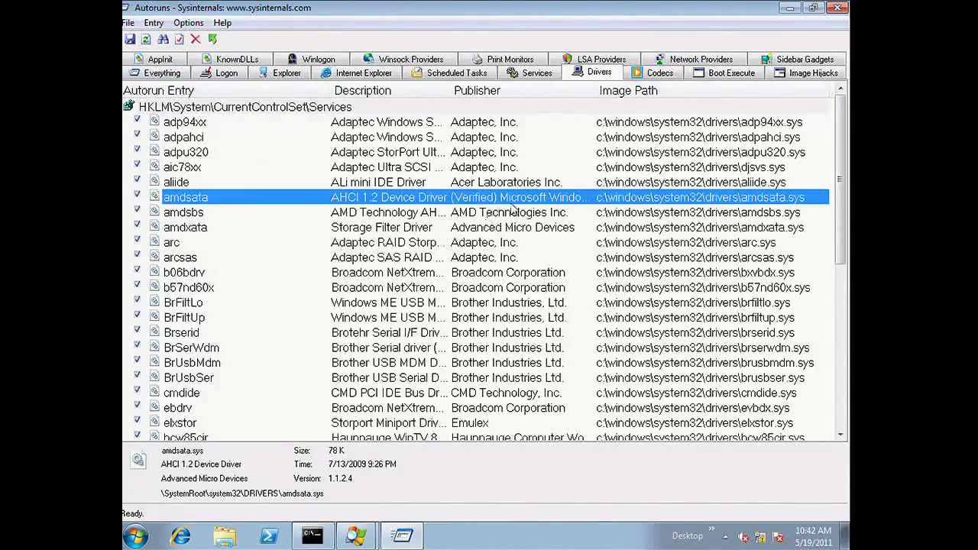
left_click_drag(598, 91, 630, 90)
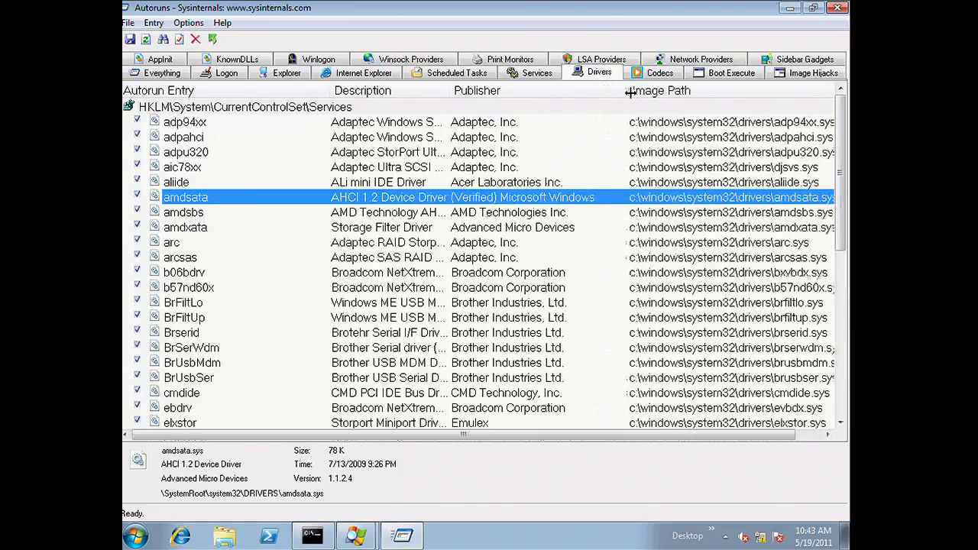
left_click(538, 185)
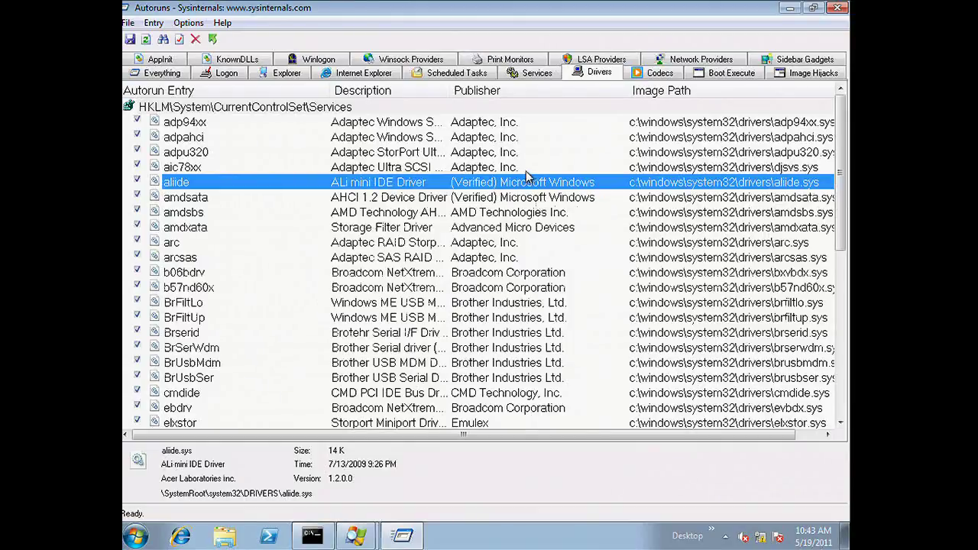
left_click(530, 171)
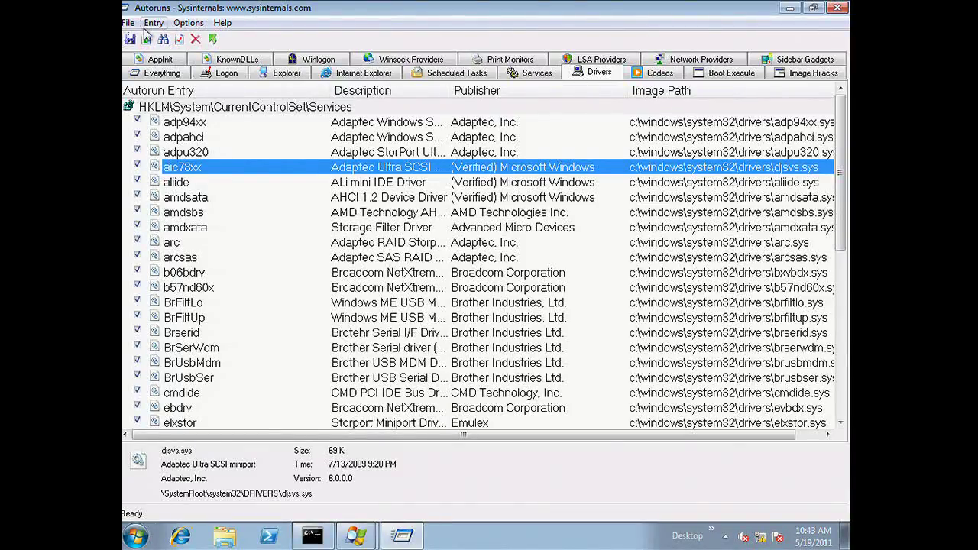
Turn on Verify Code Signatures and rescan all autorun entries
left_click(185, 23)
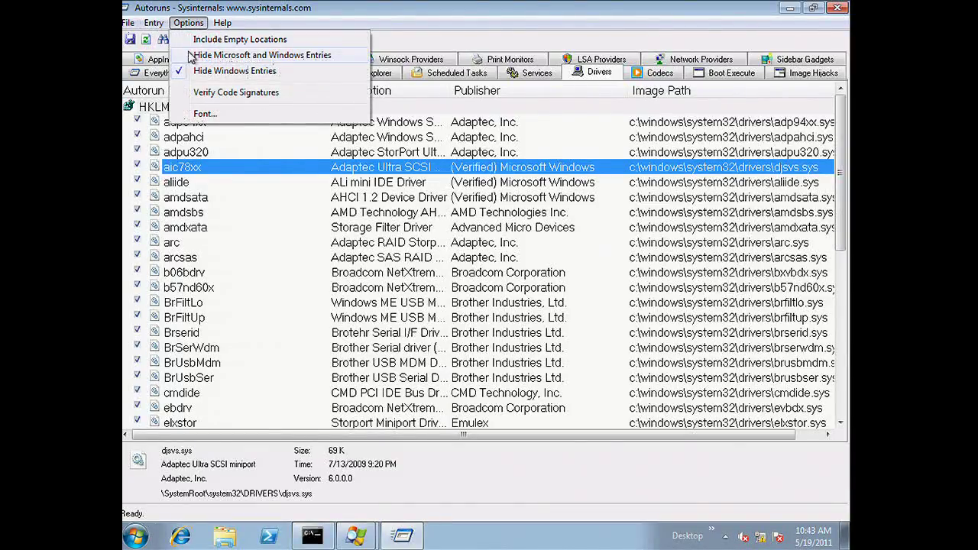
left_click(200, 91)
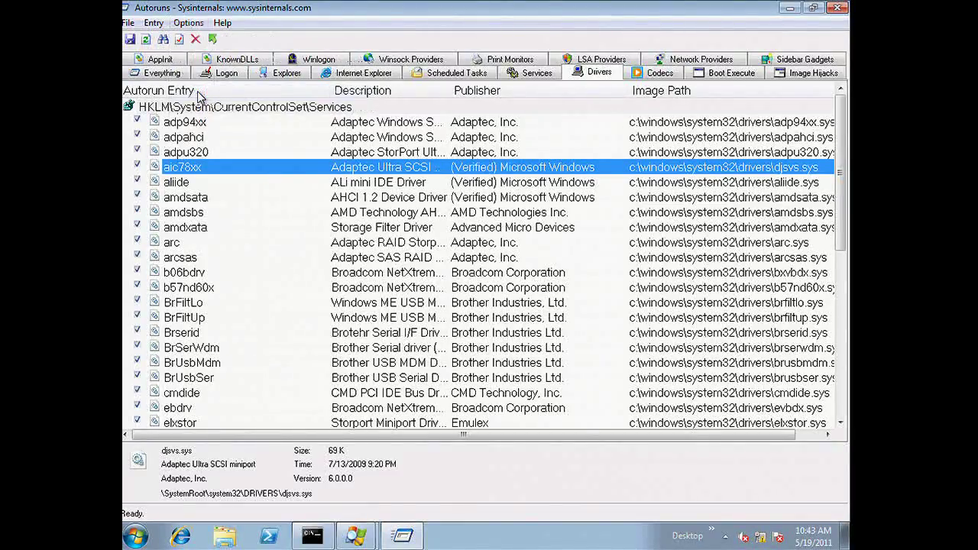
left_click(146, 39)
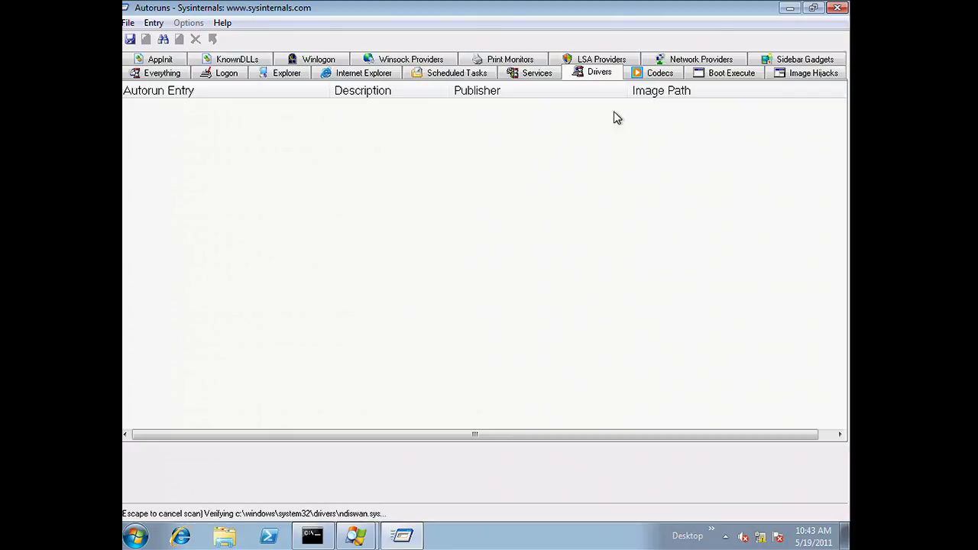
Examine the signature-verified entries under Codecs, Network Providers, AppInit, KnownDLLs, Everything, Explorer, Drivers and Services
left_click(649, 76)
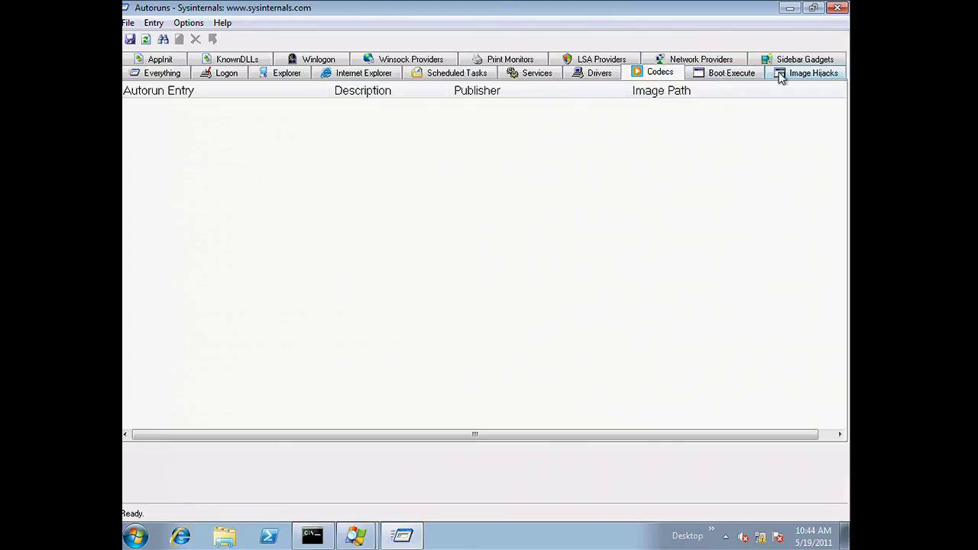
left_click(693, 60)
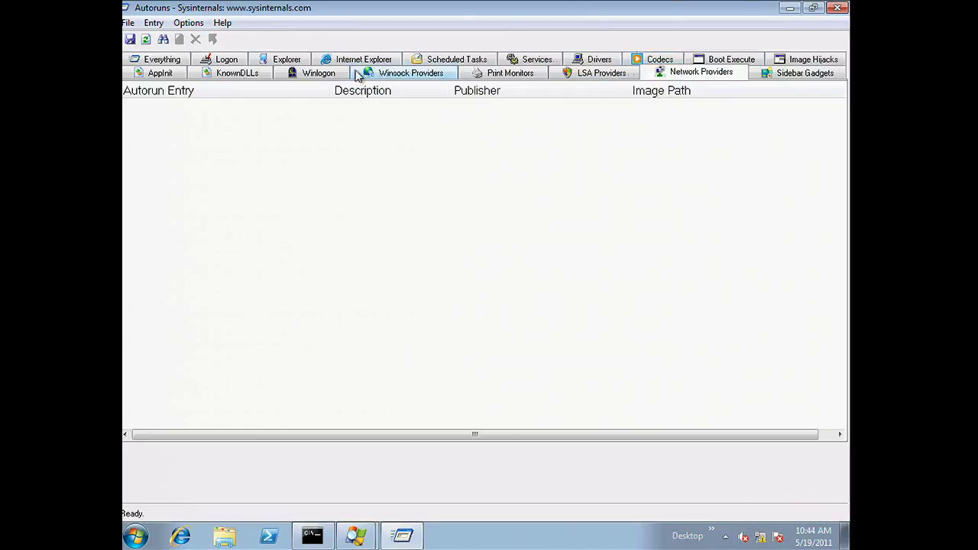
left_click(236, 74)
left_click(187, 72)
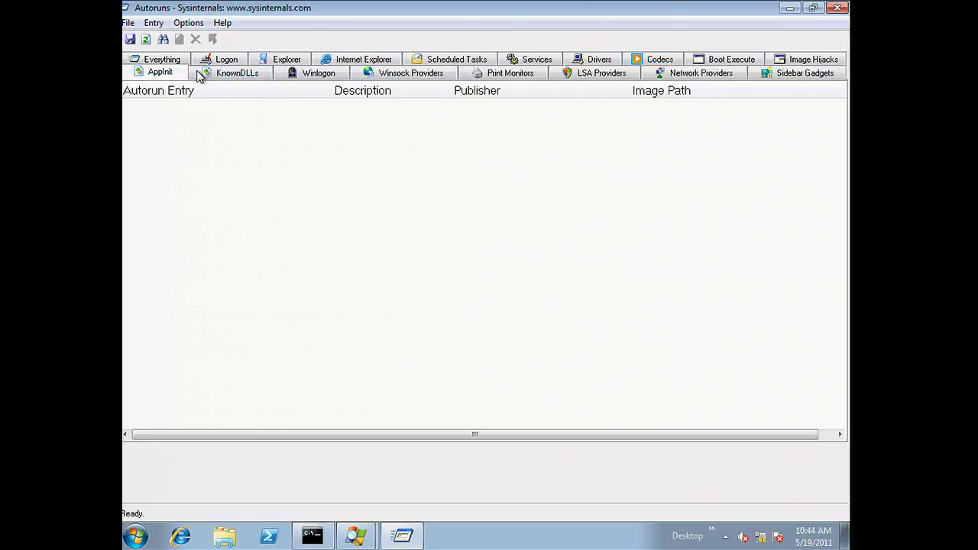
left_click(252, 74)
left_click(174, 60)
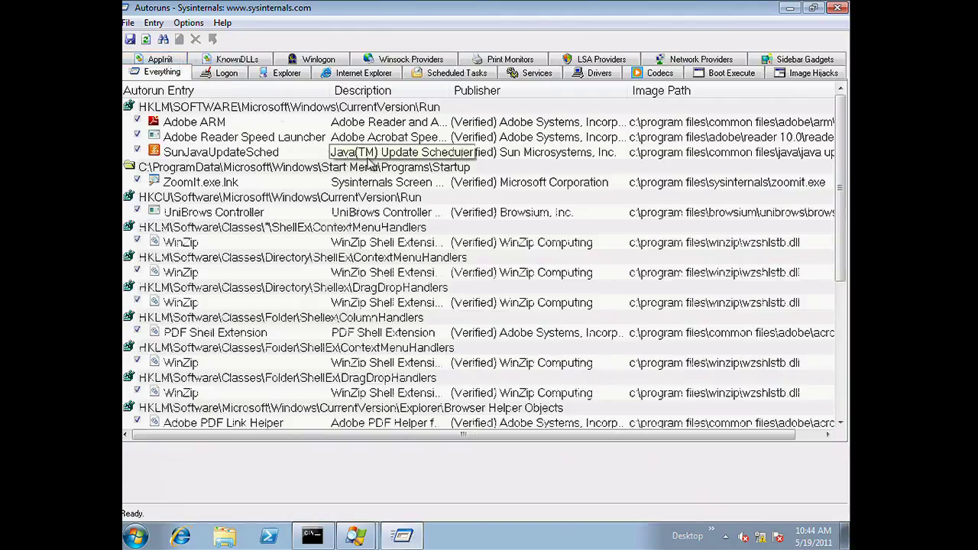
scroll(371, 163, "down", 2)
left_click(281, 74)
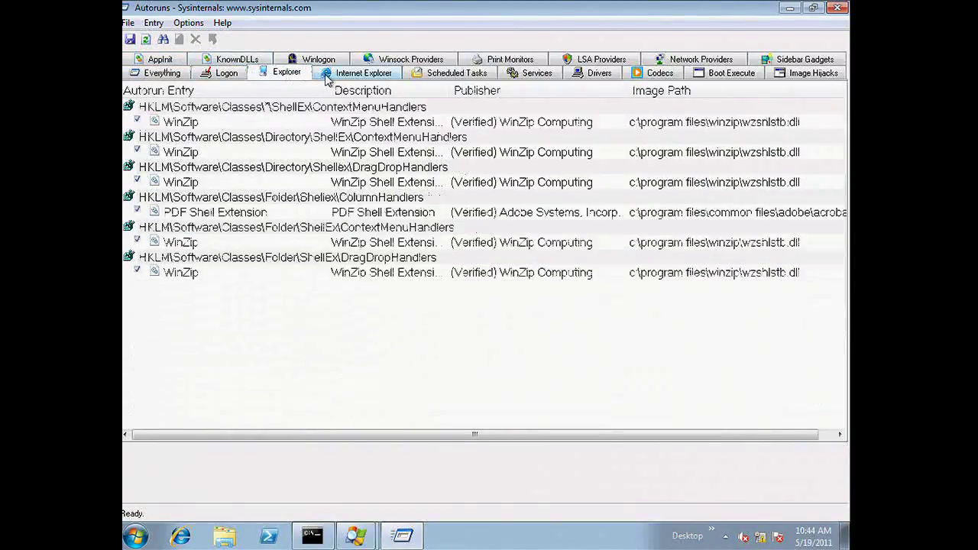
left_click(590, 74)
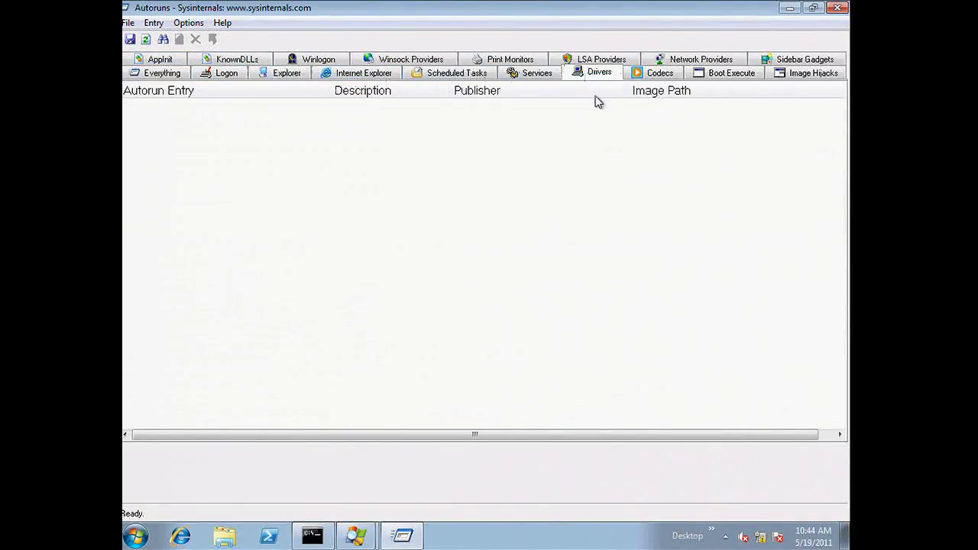
left_click(528, 75)
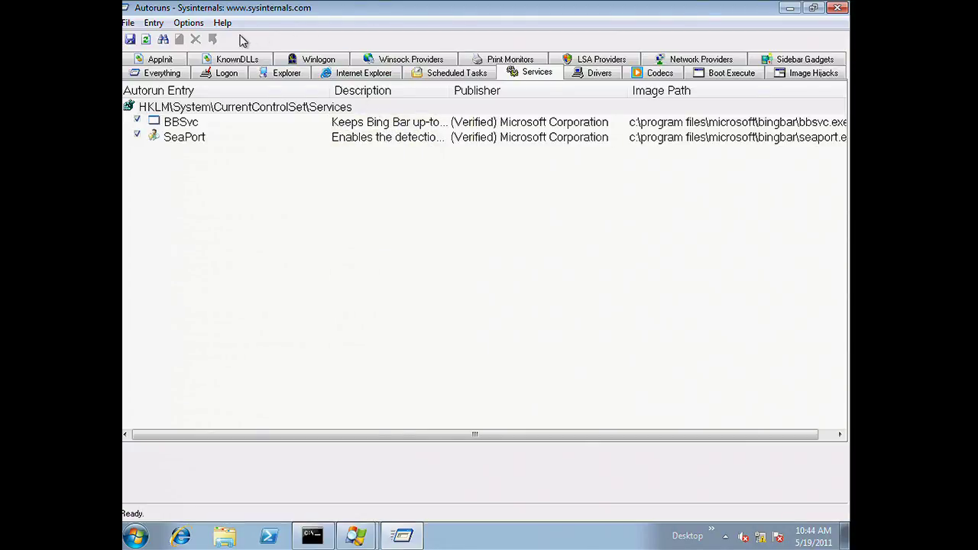
Try to open the SeaPort service entry in Process Explorer from Autoruns, dismissing any message
left_click(189, 23)
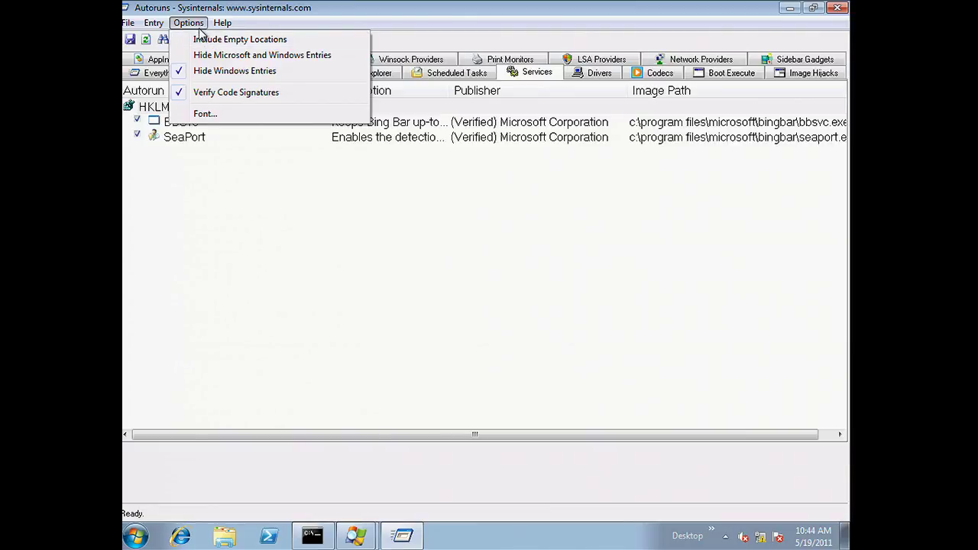
left_click(199, 28)
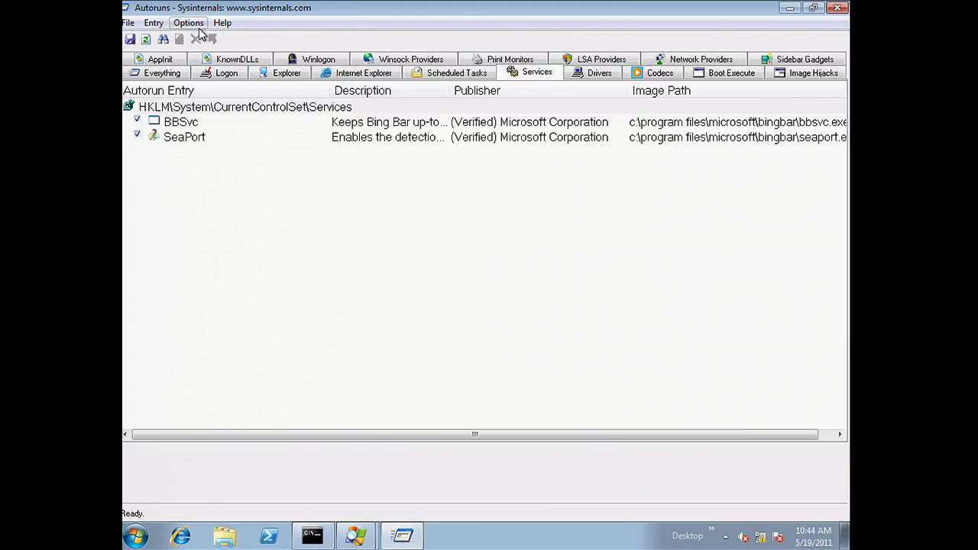
left_click(154, 24)
left_click(150, 23)
right_click(209, 138)
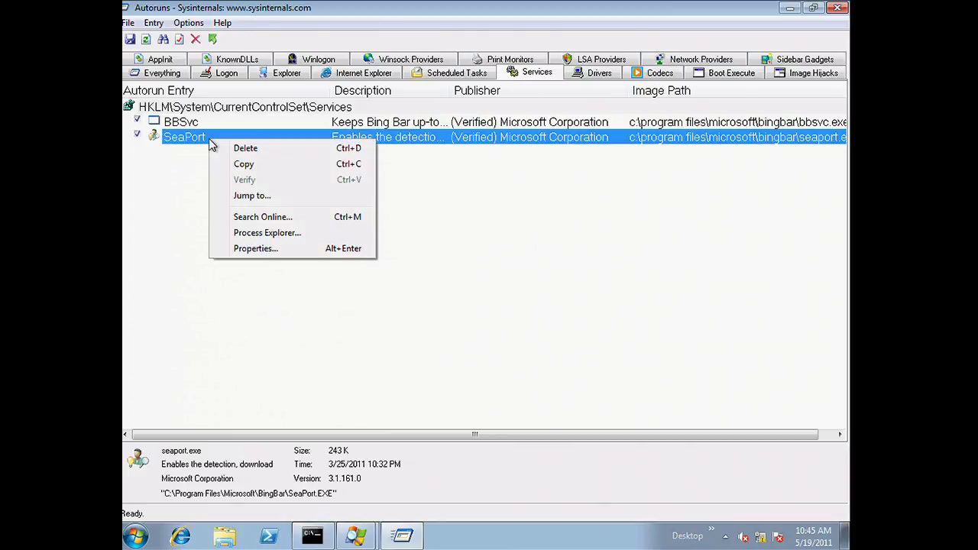
left_click(262, 237)
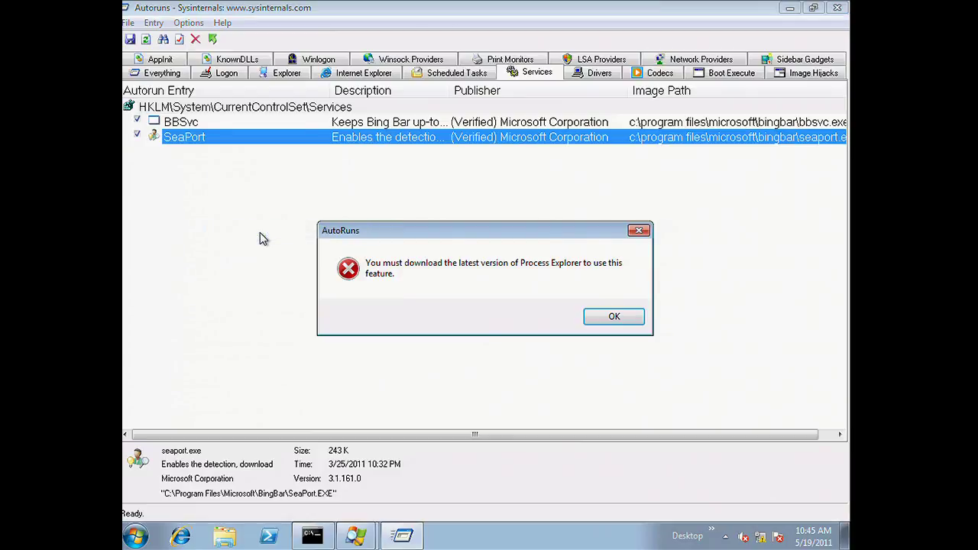
left_click(614, 318)
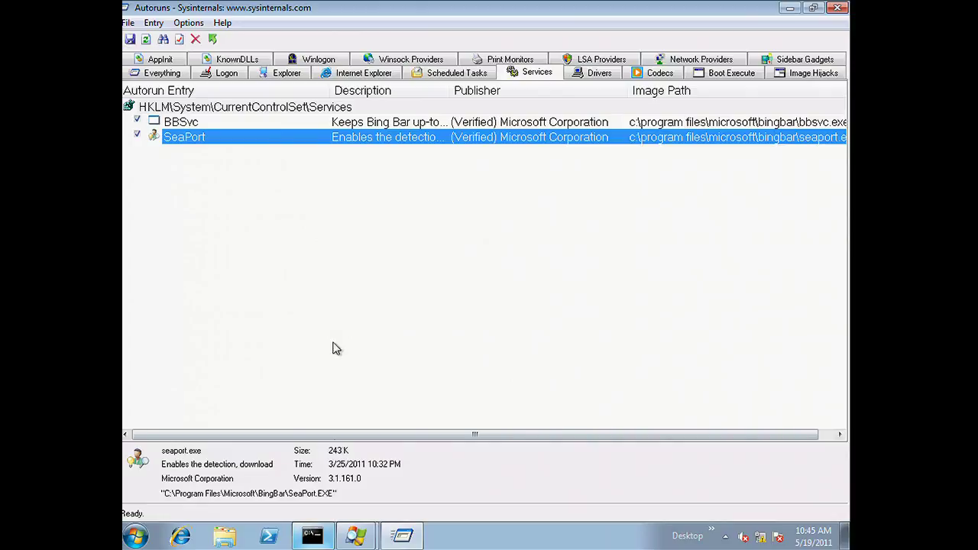
right_click(287, 141)
left_click(345, 238)
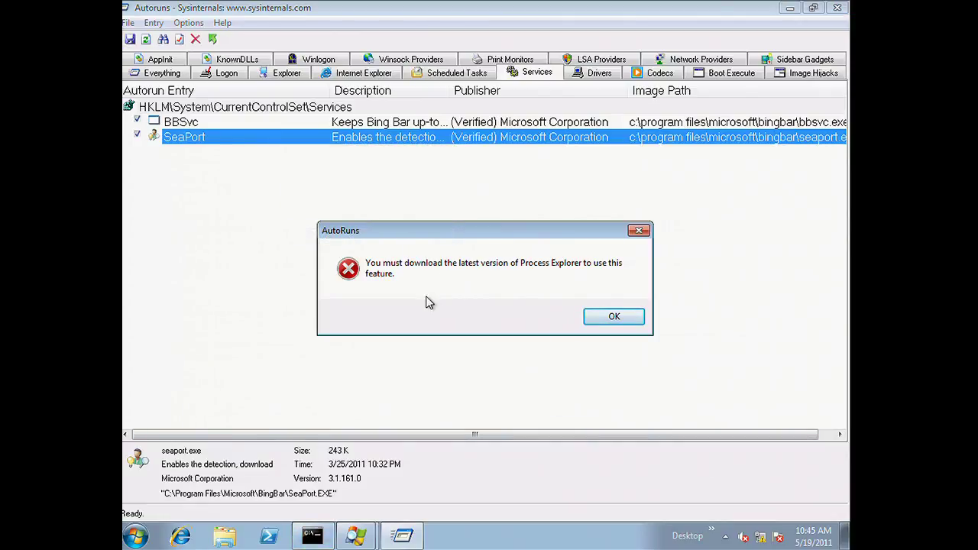
left_click(611, 319)
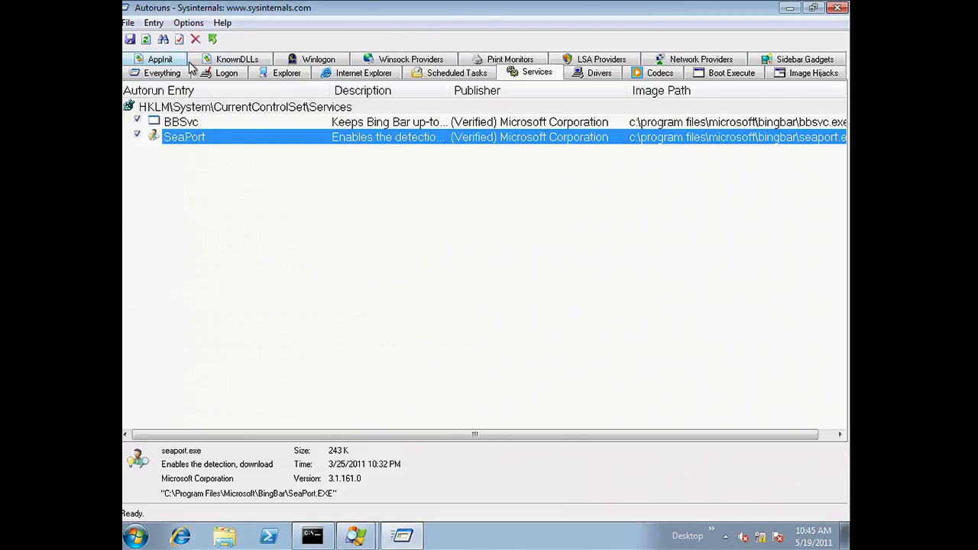
Try to disable the Adobe Reader Speed Launcher logon entry and relaunch Autoruns as administrator
left_click(220, 72)
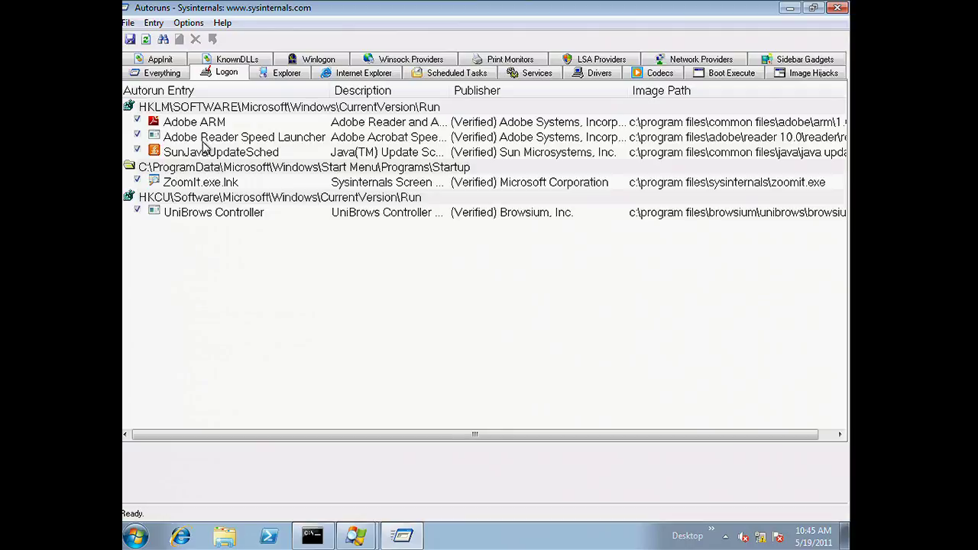
left_click(211, 142)
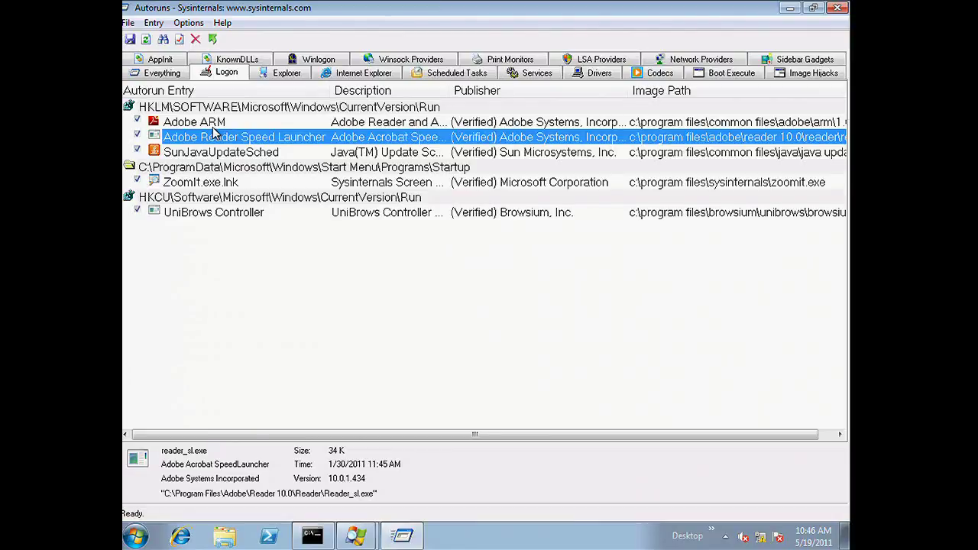
left_click(138, 136)
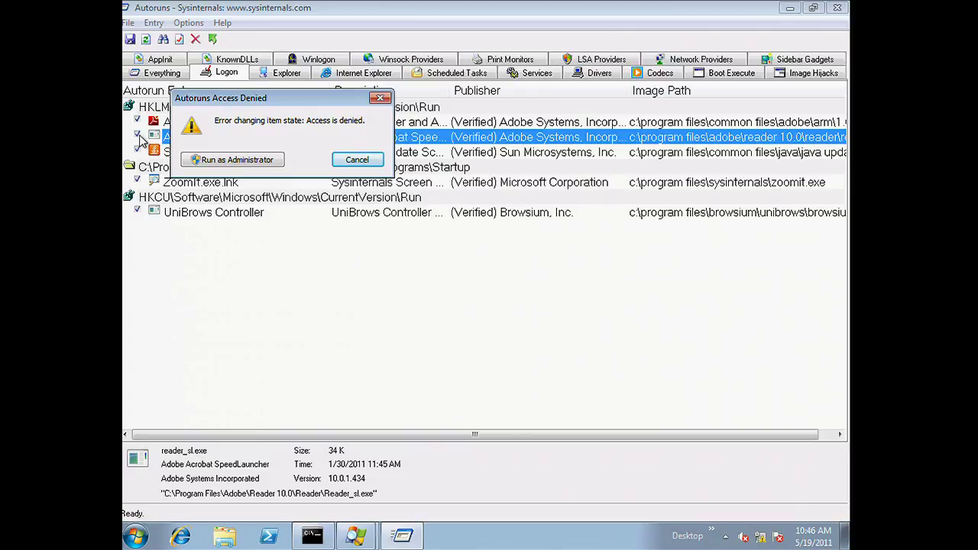
left_click(195, 162)
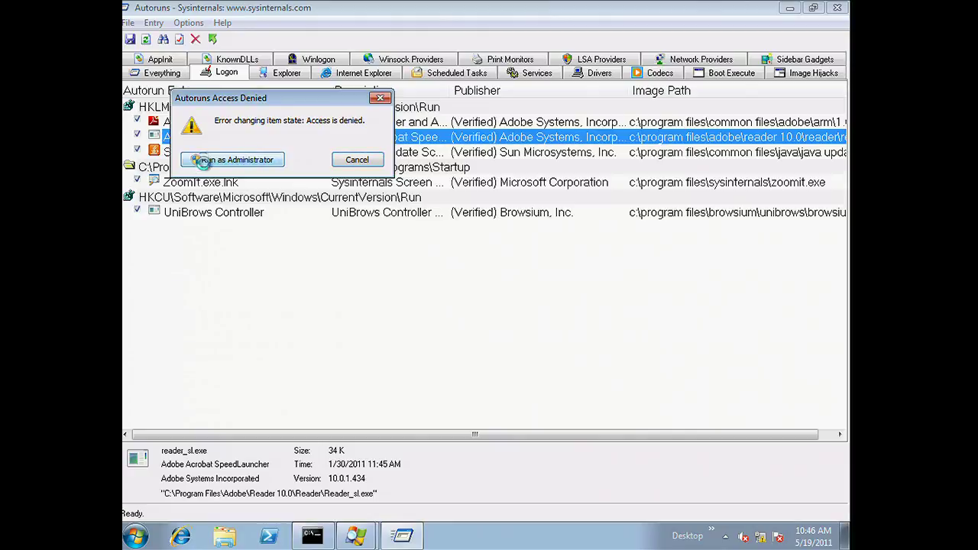
left_click(544, 282)
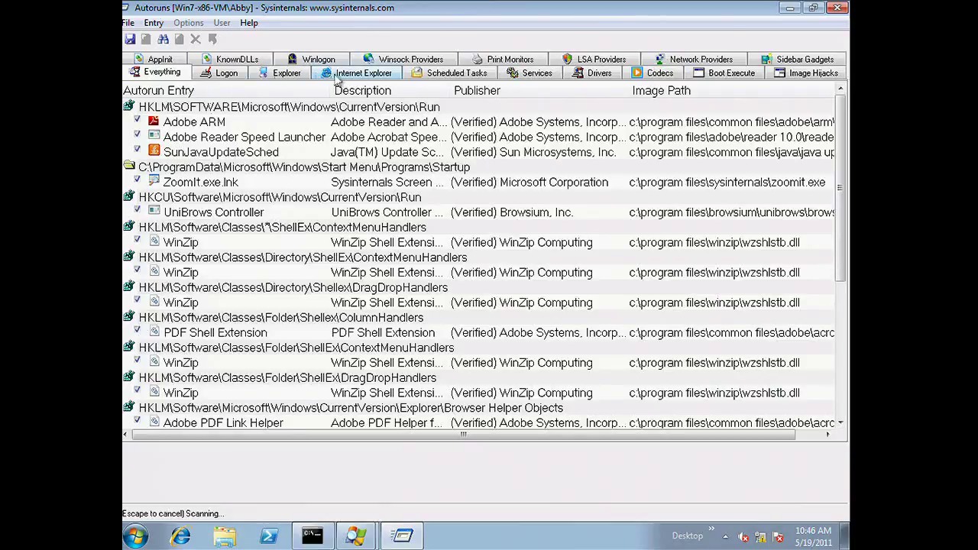
Open the SeaPort service entry's process properties in Process Explorer from Autoruns, and close them after viewing
left_click(547, 77)
right_click(203, 140)
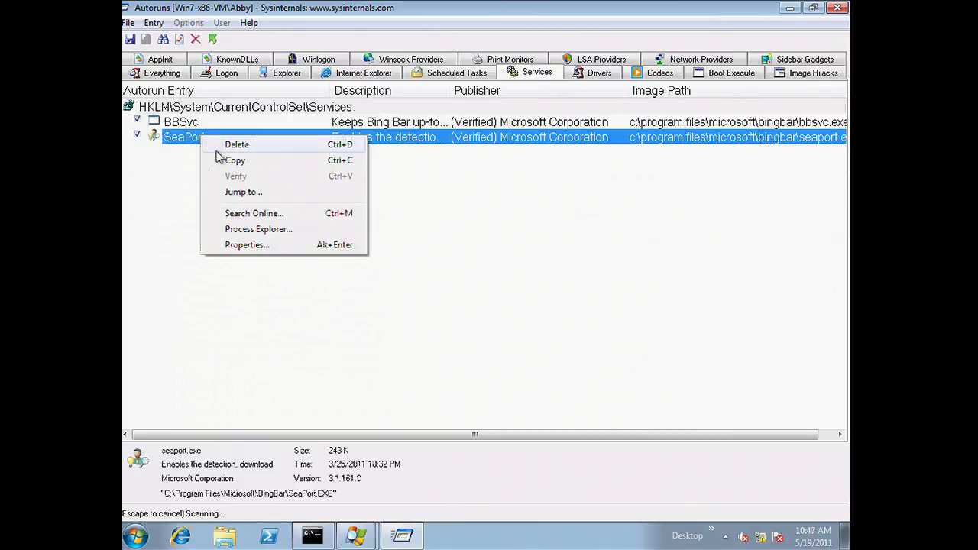
left_click(253, 228)
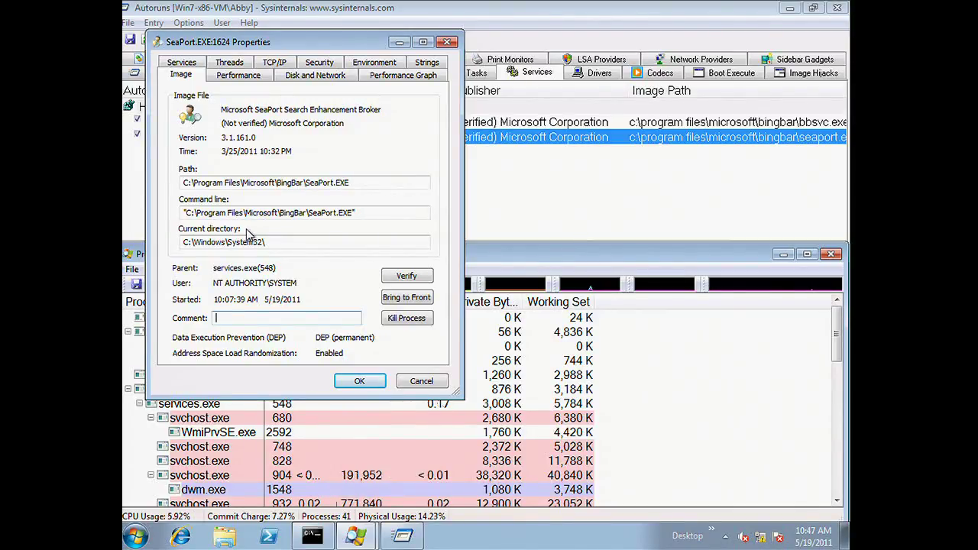
left_click(421, 382)
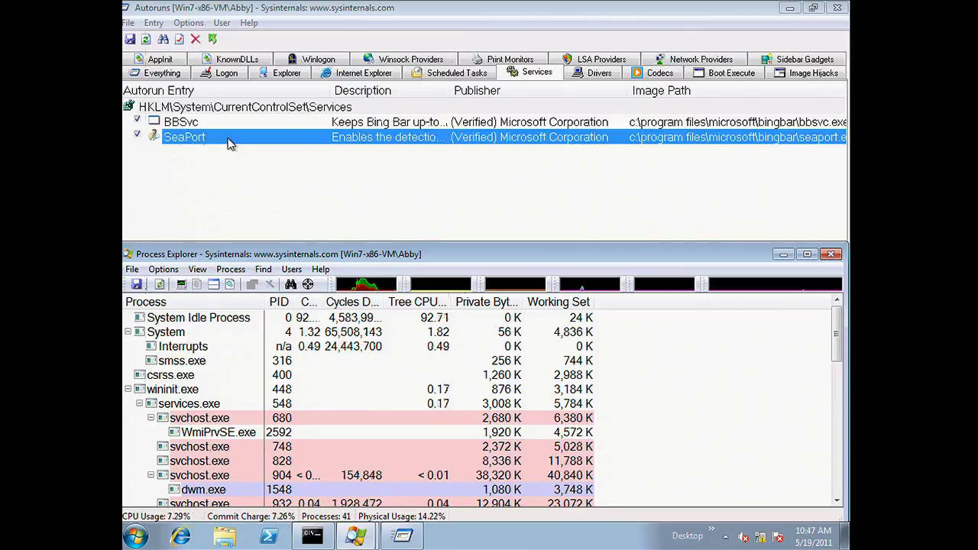
Jump from the Adobe Reader Speed Launcher logon entry to its value in the Registry Editor
left_click(212, 74)
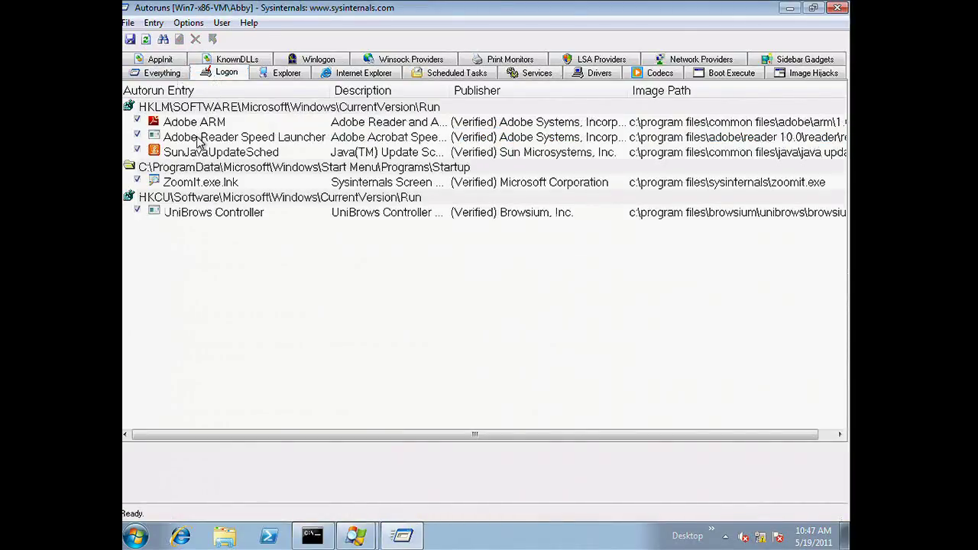
right_click(198, 139)
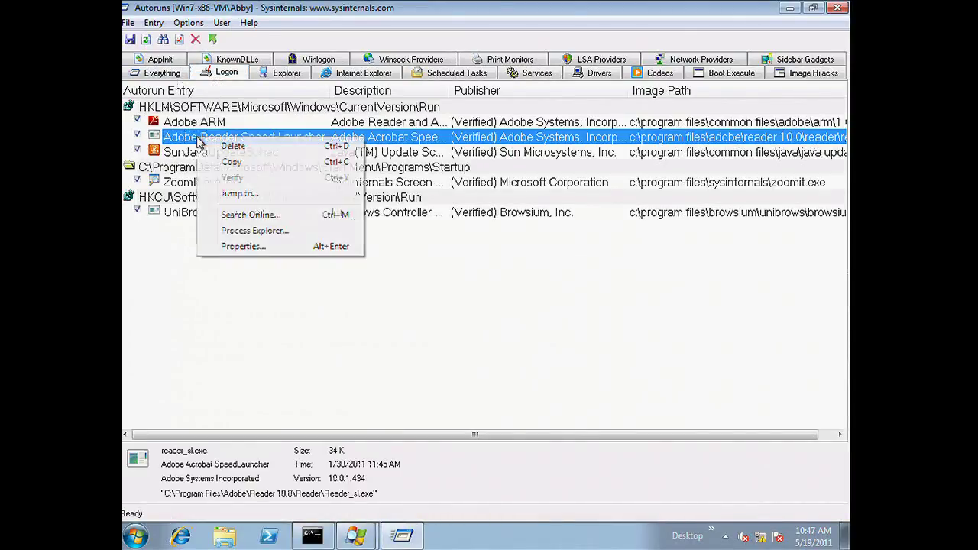
left_click(233, 195)
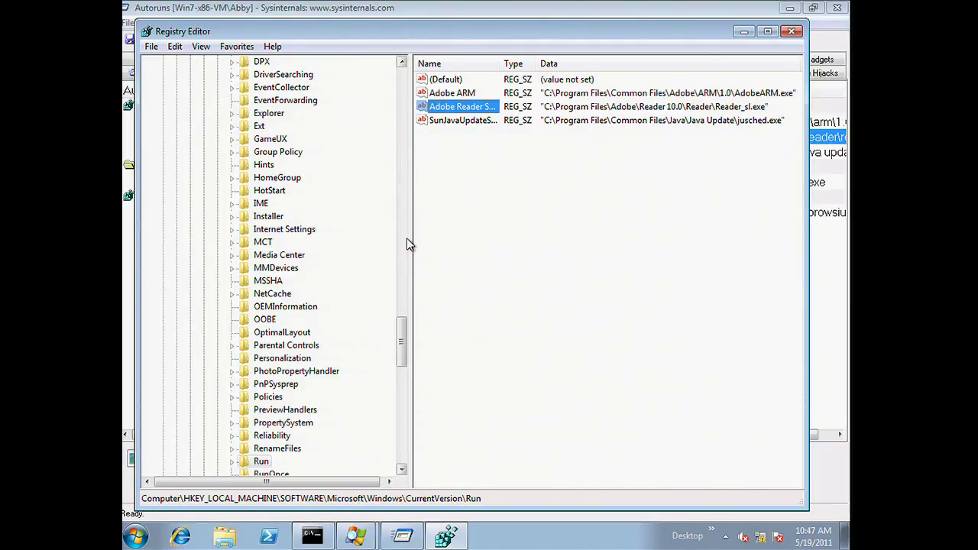
Disable the Adobe Reader Speed Launcher entry in Autoruns and inspect the Run key's AutorunsDisabled subkey in the Registry Editor
key("alt+Tab")
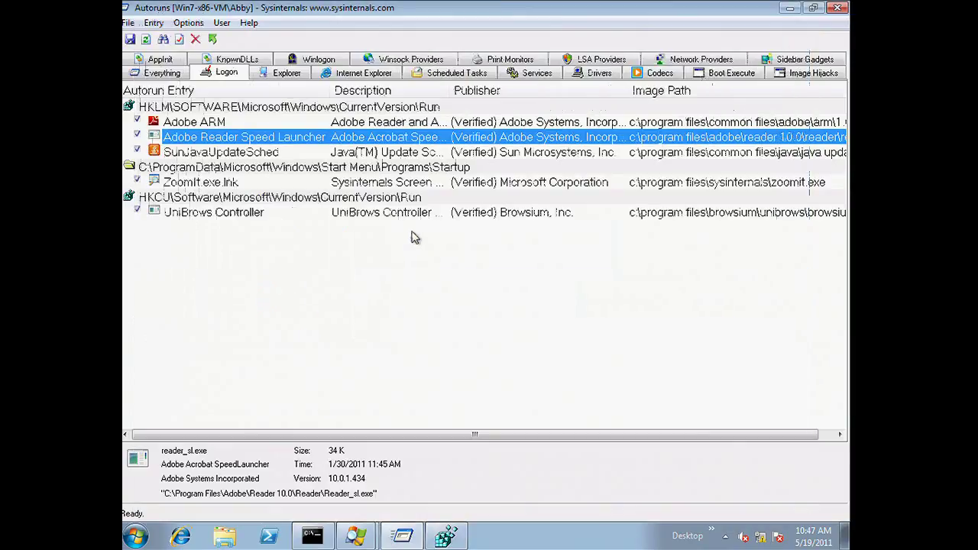
left_click(138, 135)
double_click(144, 141)
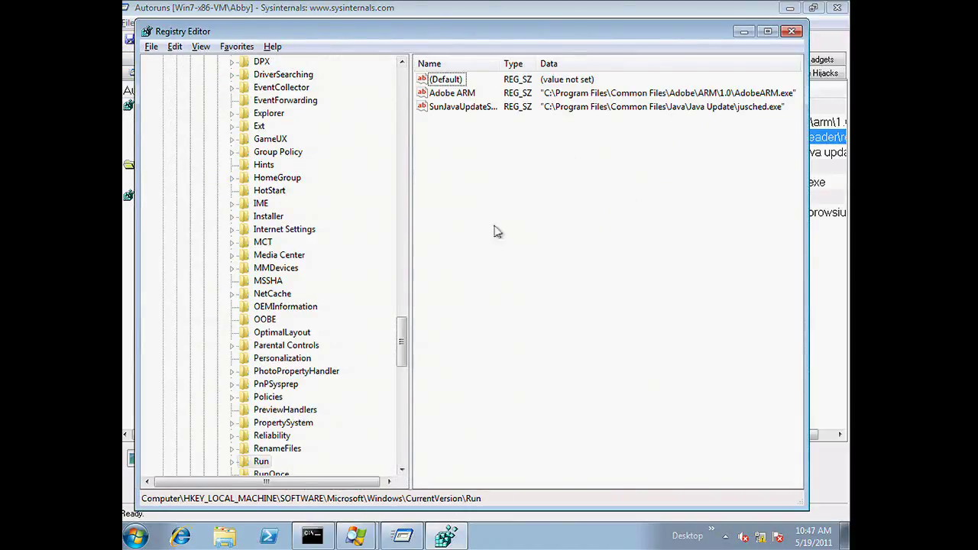
scroll(402, 352, "down", 10)
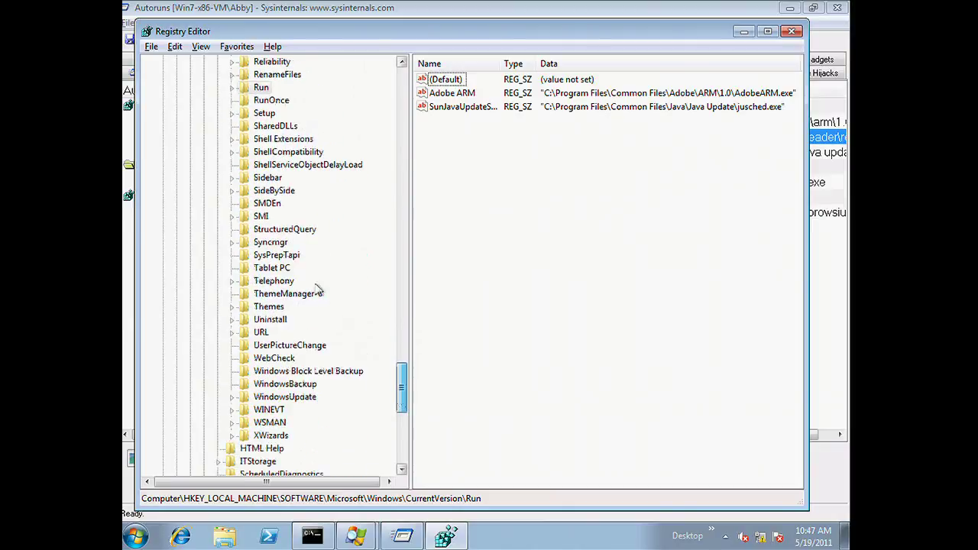
left_click(233, 88)
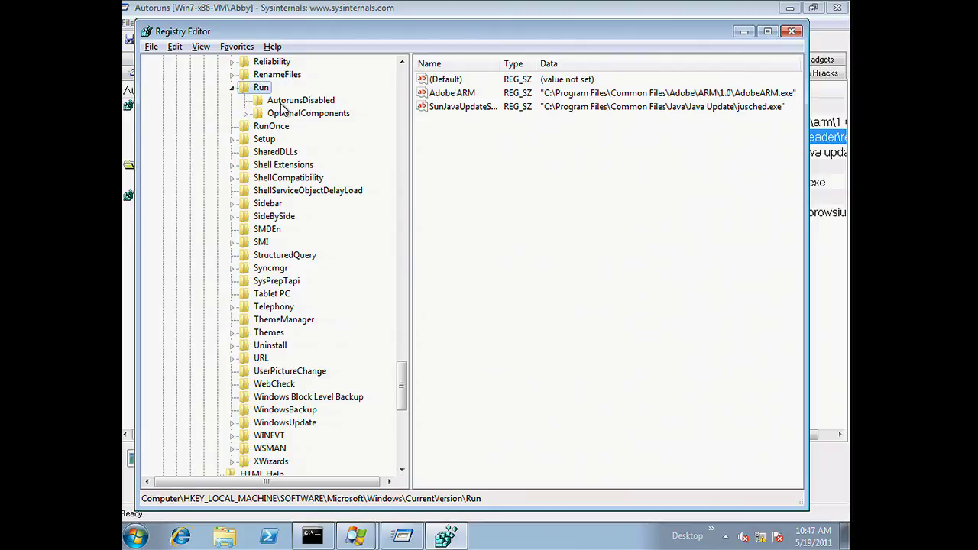
left_click(281, 102)
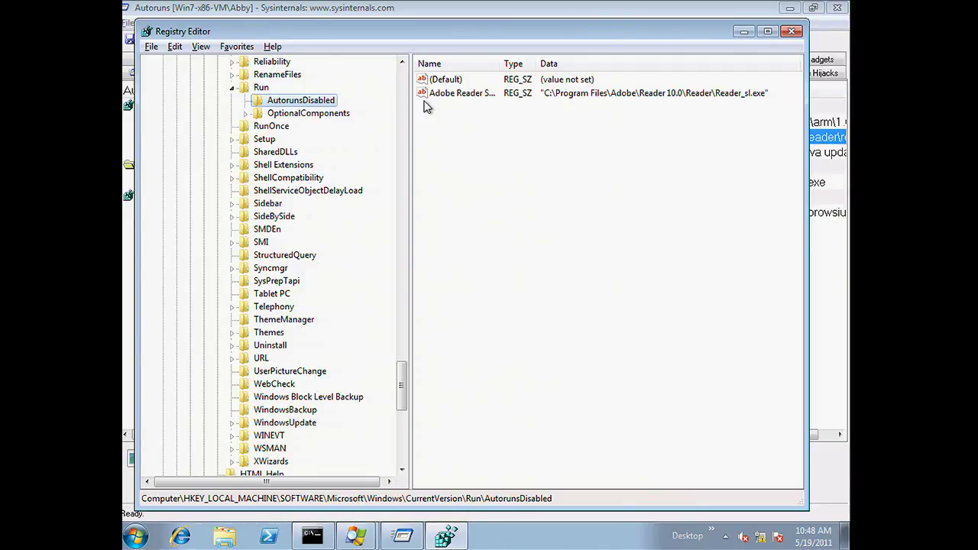
Re-enable the Adobe Reader Speed Launcher entry in Autoruns and check the refreshed Run key in the Registry Editor
key("alt+Tab")
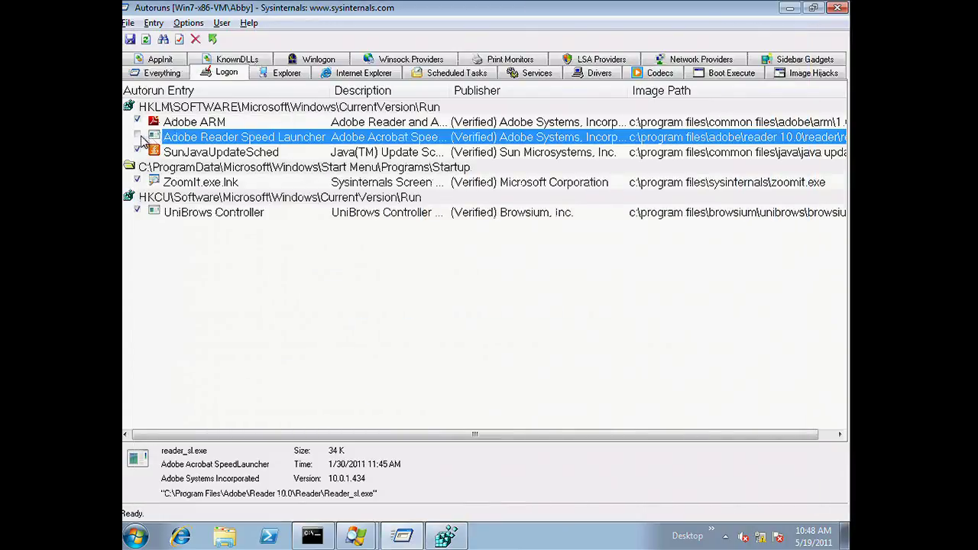
left_click(138, 135)
key("alt+Tab")
key("F5")
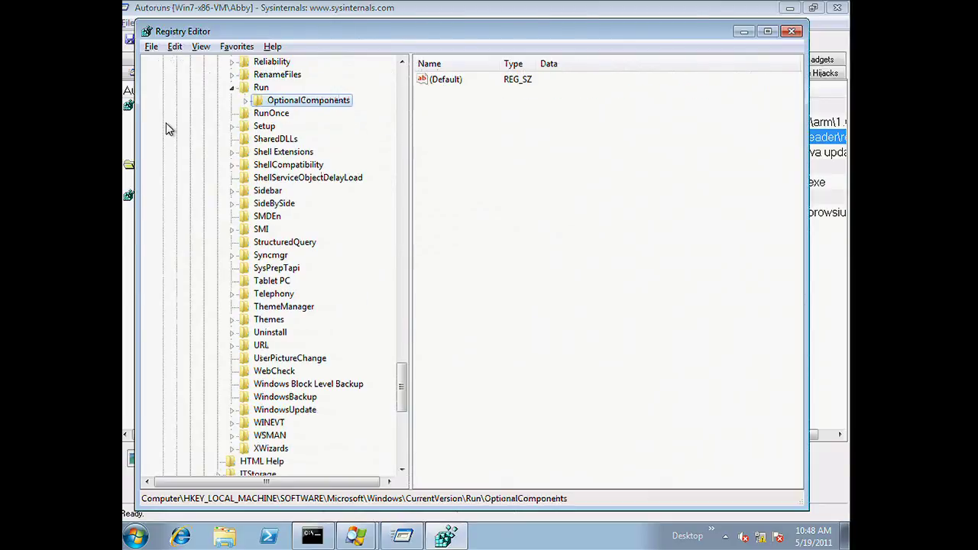
key("Up")
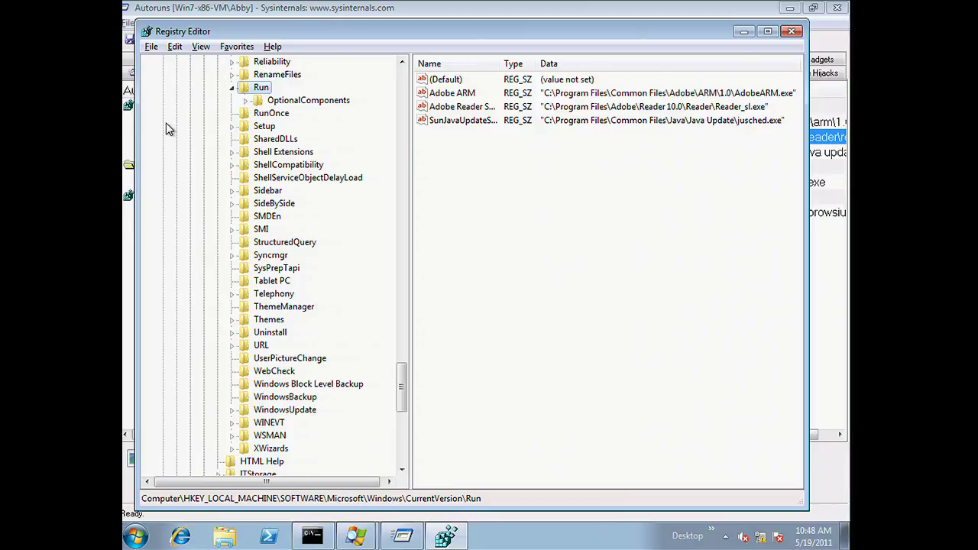
Switch to Autoruns and review its options for empty locations, hidden entries and code signature verification
left_click(403, 535)
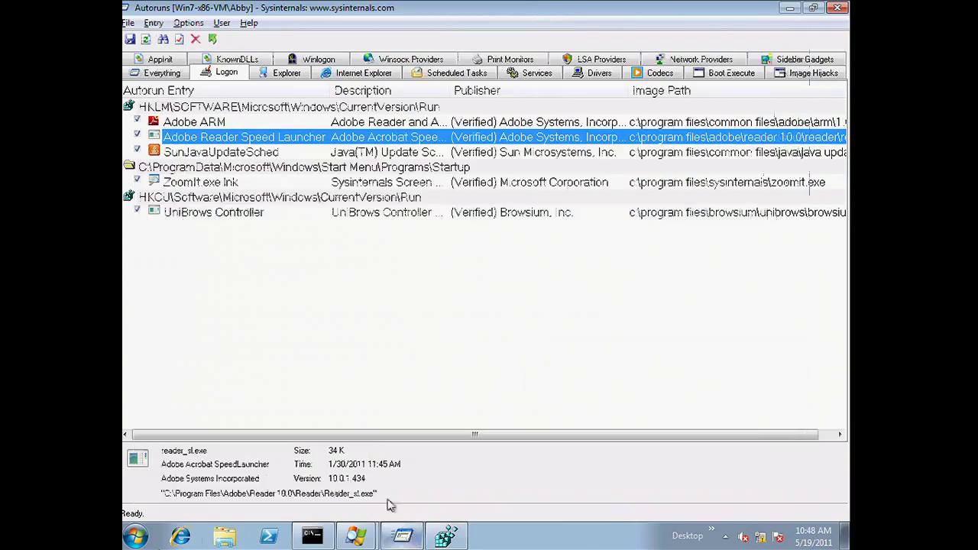
left_click(188, 23)
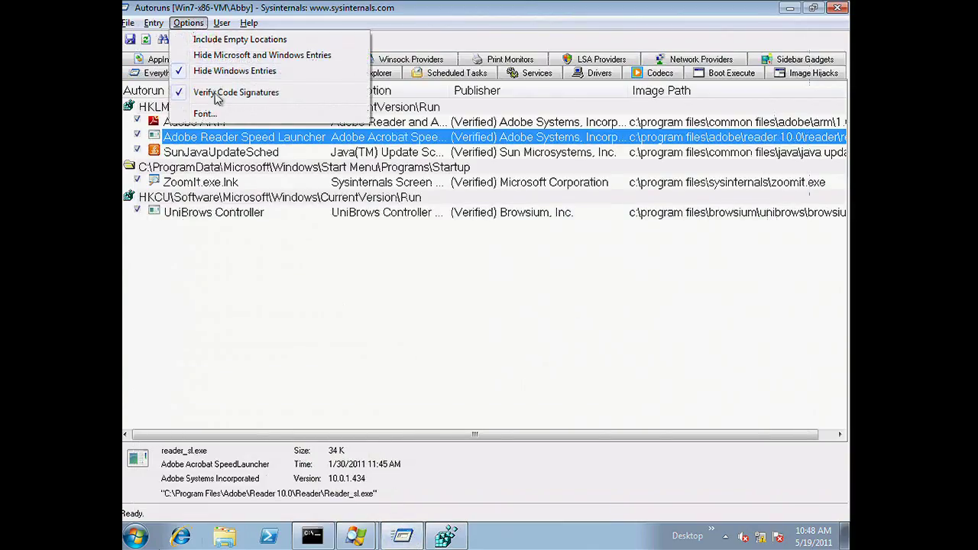
left_click(200, 23)
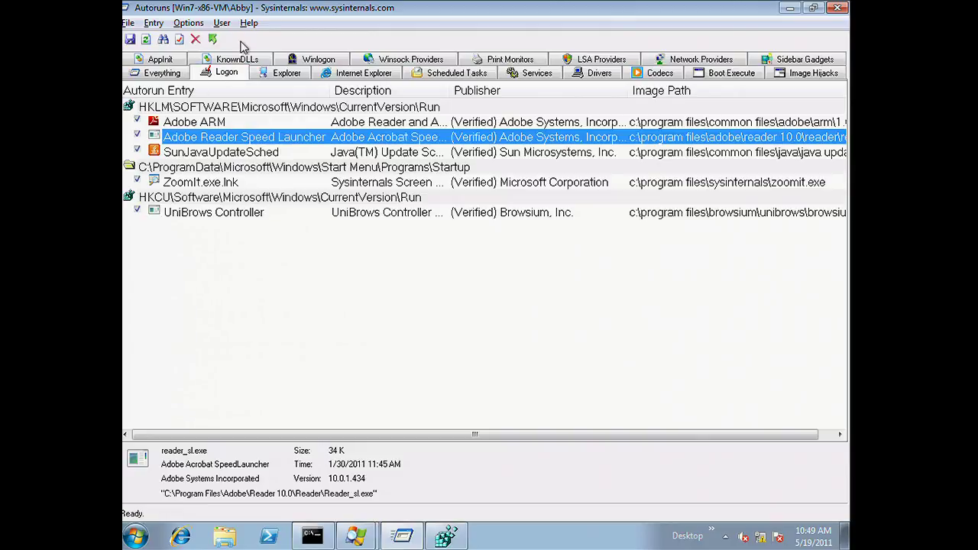
Reduce the Autoruns window from full screen, and open Internet Explorer to view its Bing and PrivBar toolbars
left_click_drag(265, 11, 345, 40)
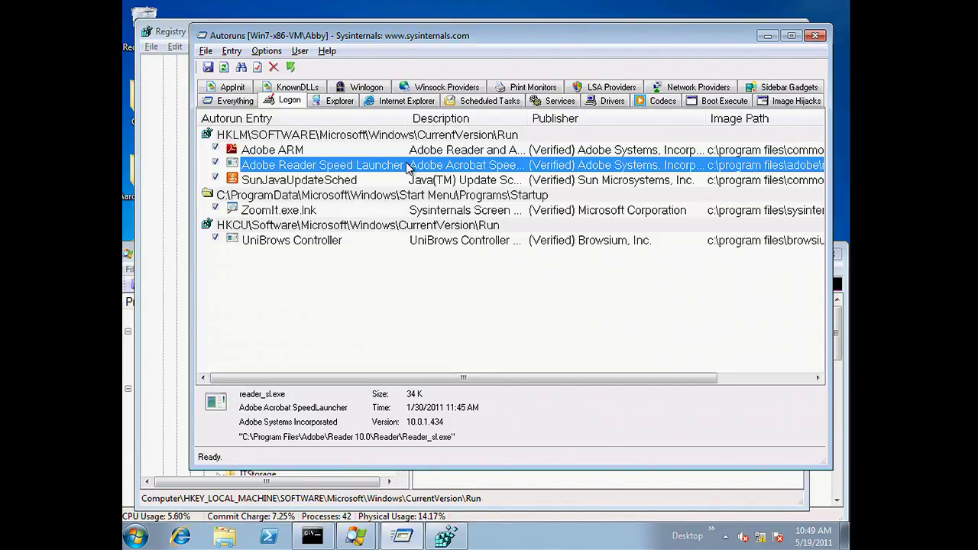
left_click(181, 537)
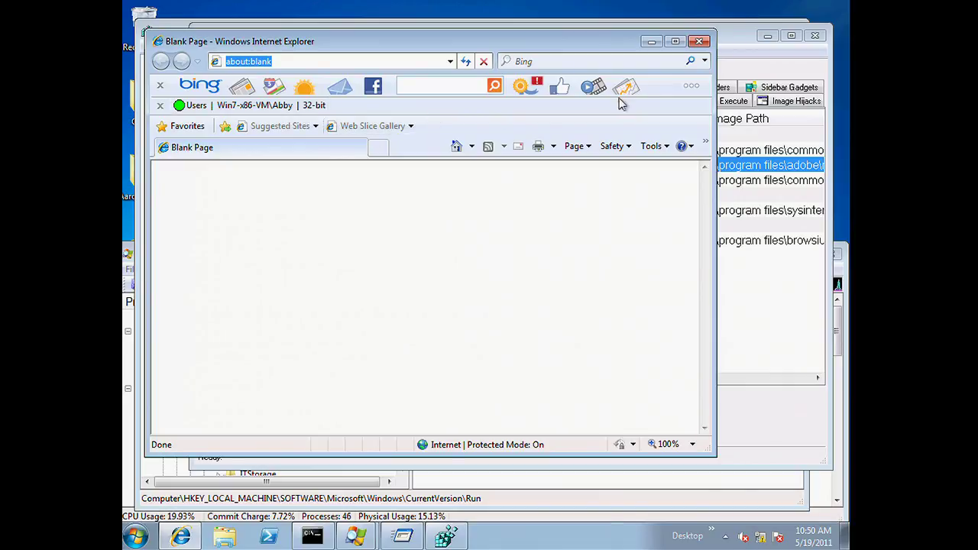
left_click(752, 40)
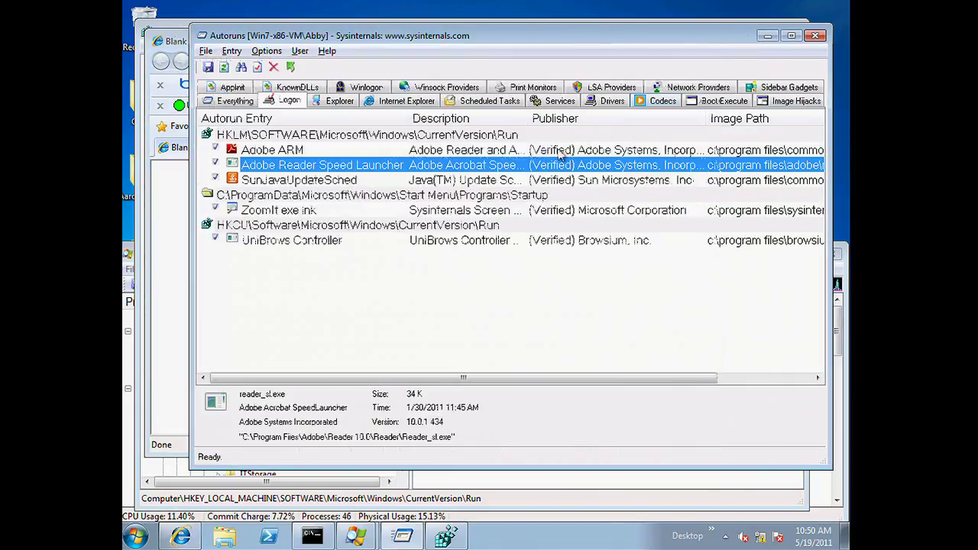
Disable the Bing and PrivBar x64 toolbar entries in the Internet Explorer category of Autoruns
left_click(407, 103)
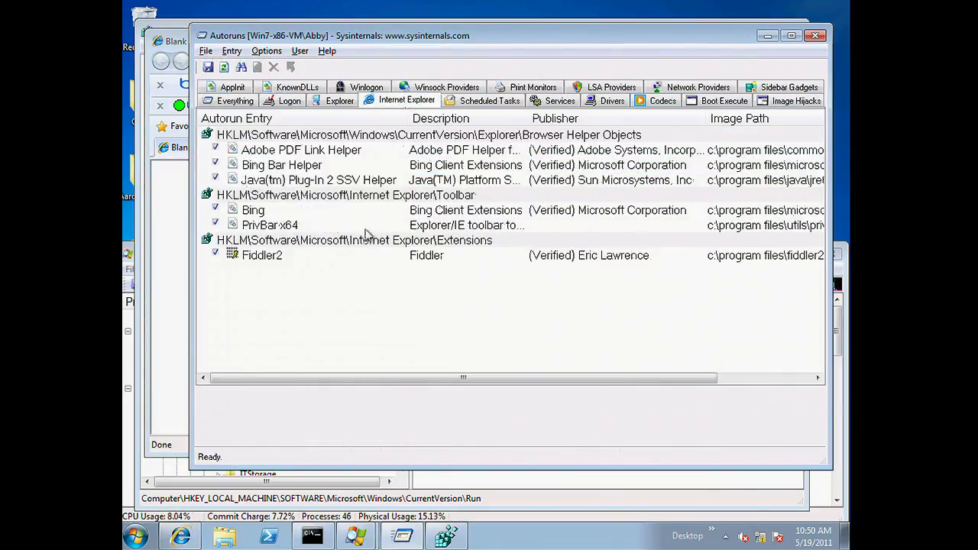
left_click(215, 210)
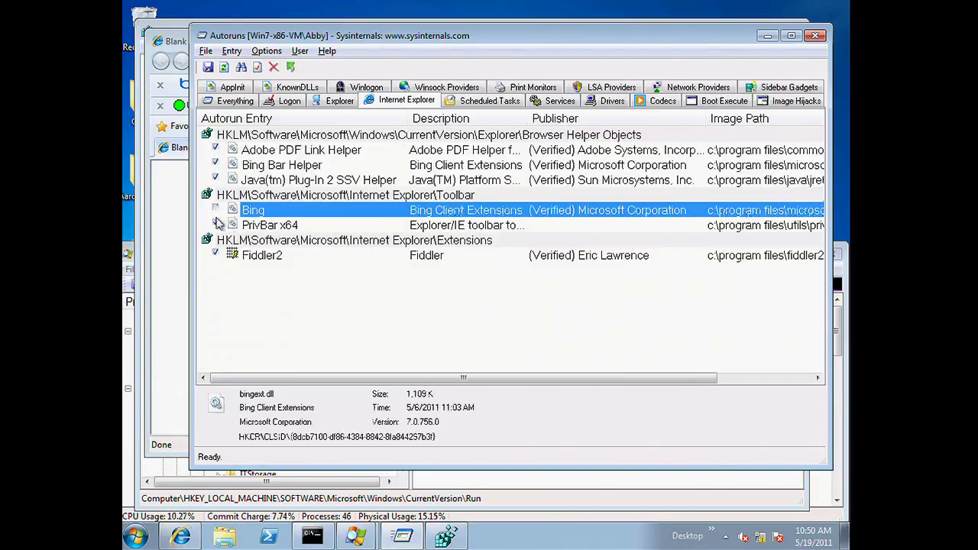
left_click(215, 224)
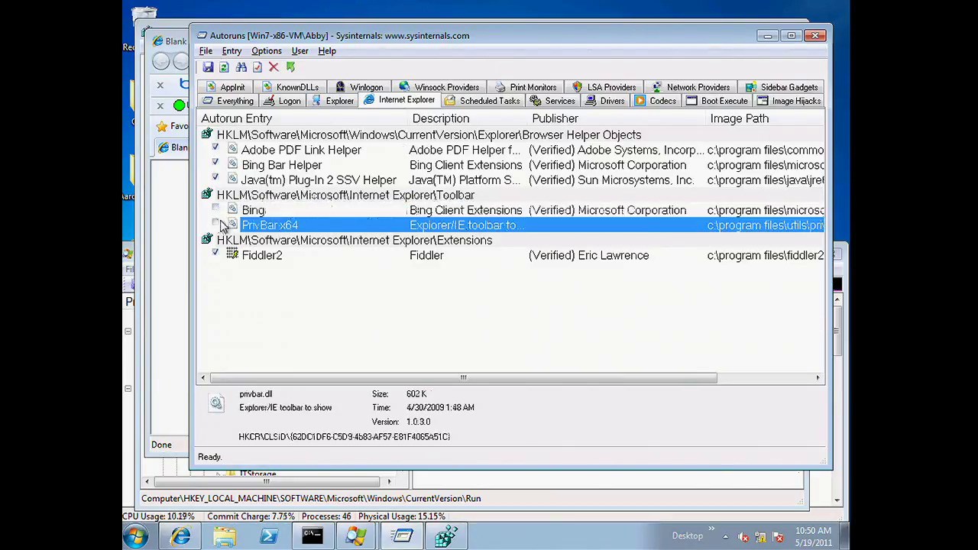
Restart Internet Explorer to check which toolbars load, and close it again
left_click(172, 40)
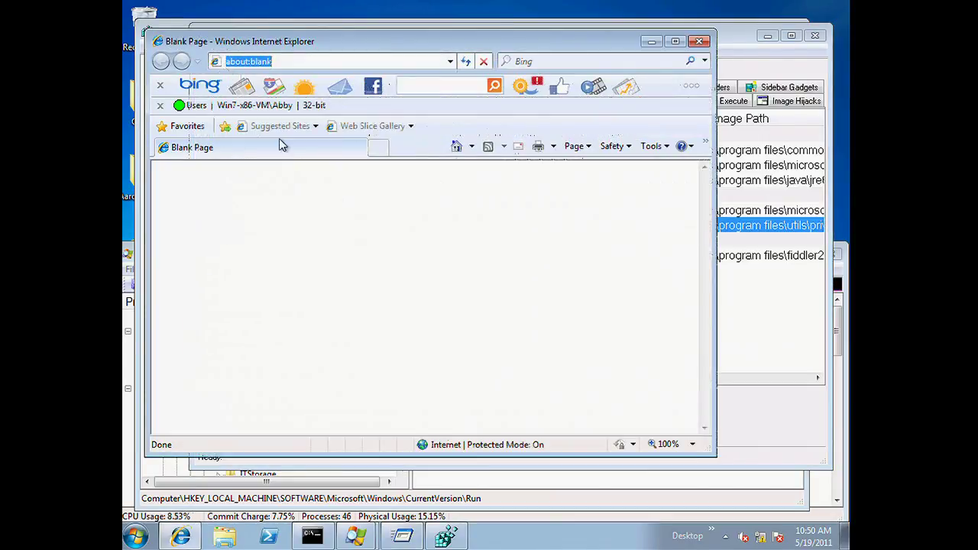
left_click(699, 40)
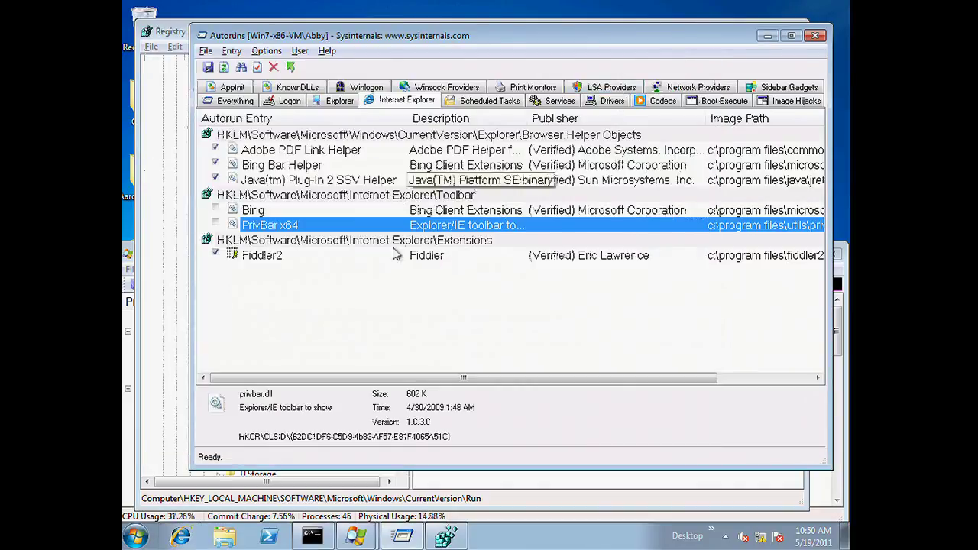
left_click(182, 534)
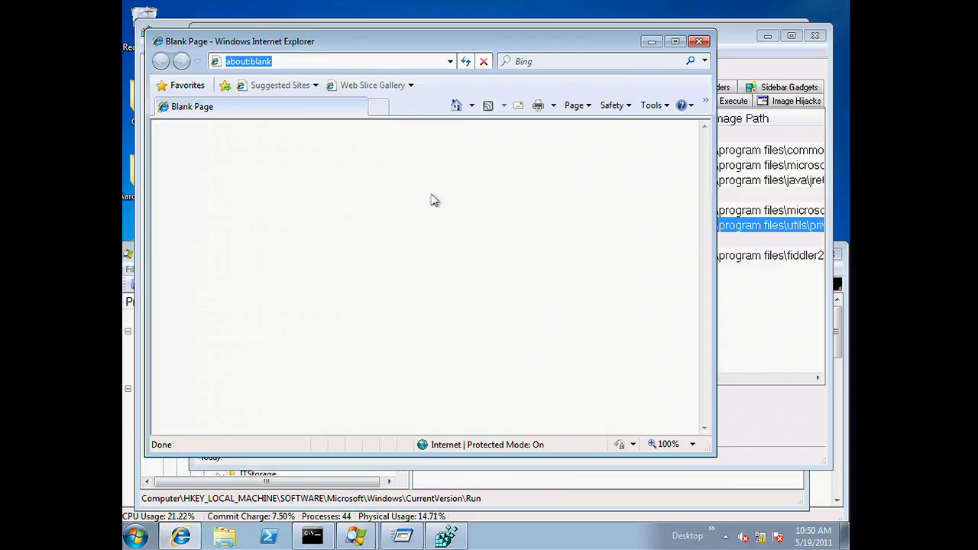
left_click(699, 41)
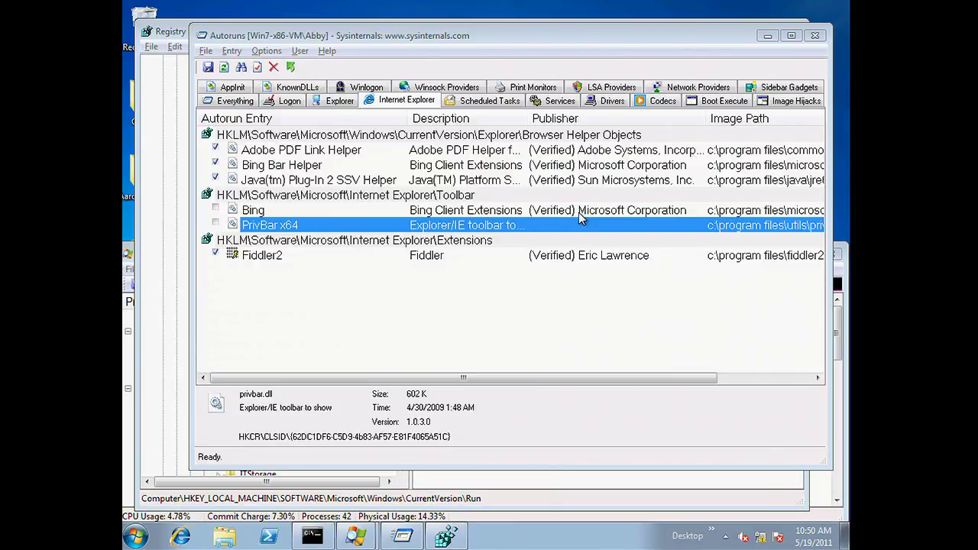
Re-enable the Bing and PrivBar x64 toolbar entries in Autoruns
left_click(217, 210)
left_click(217, 224)
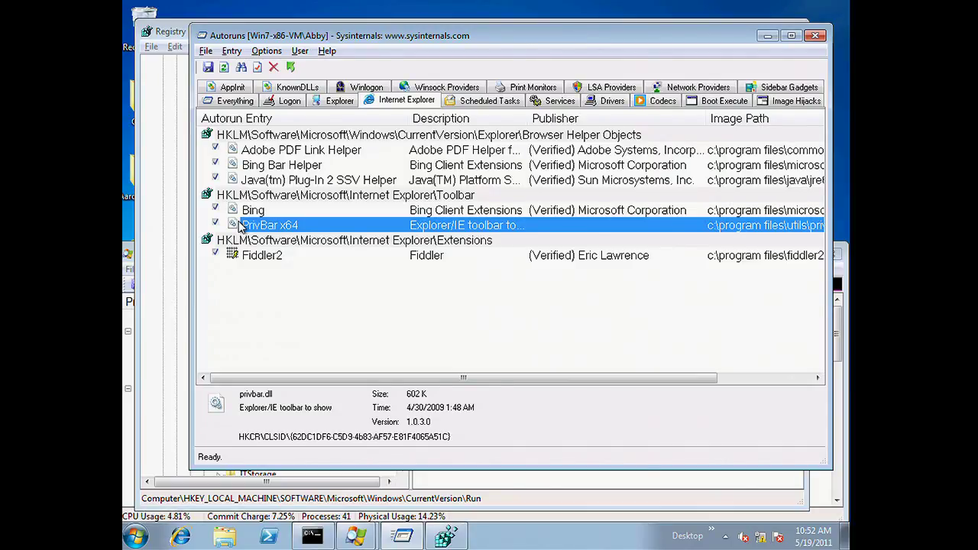
Maximize Autoruns, switch its view to the other Win7-x86-VM user account, and select the Obvious Malware entry among all autostart entries
double_click(296, 35)
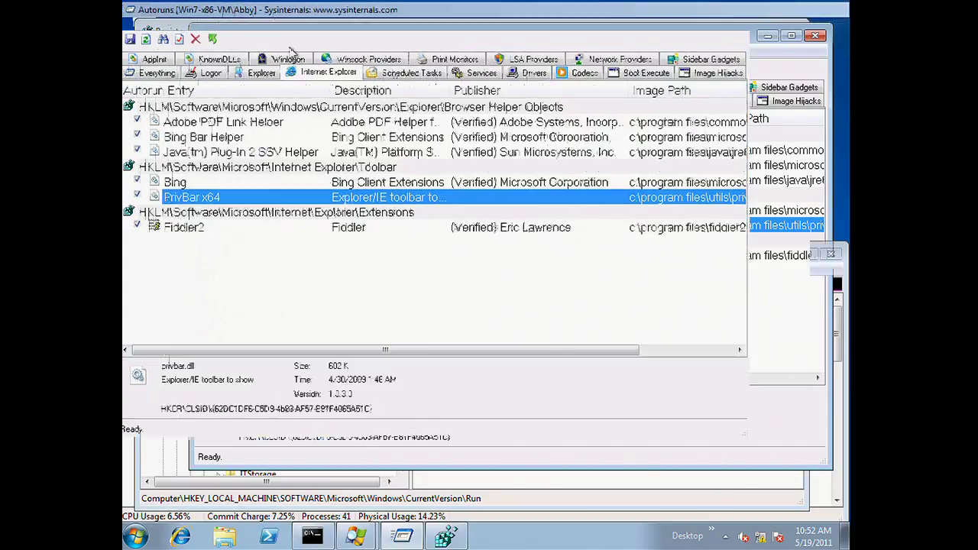
left_click(222, 23)
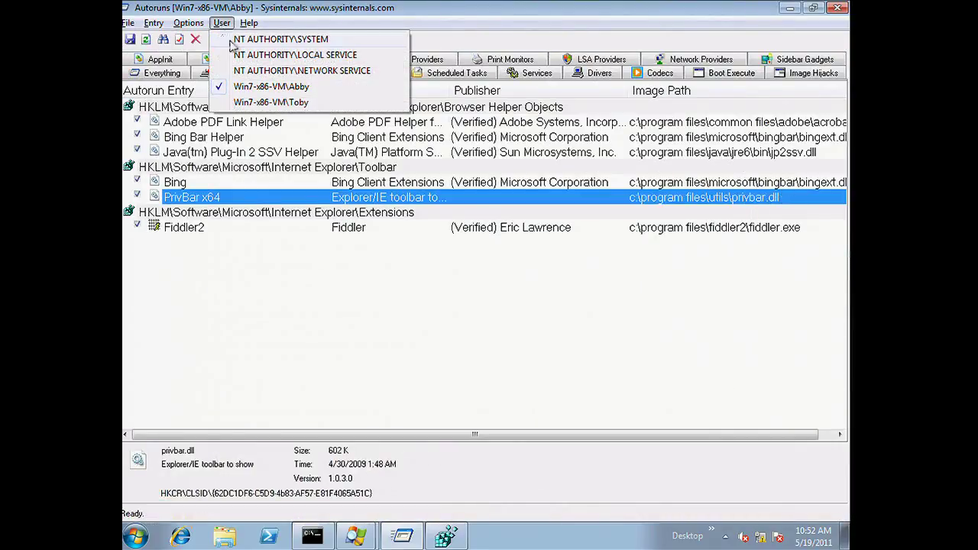
left_click(248, 103)
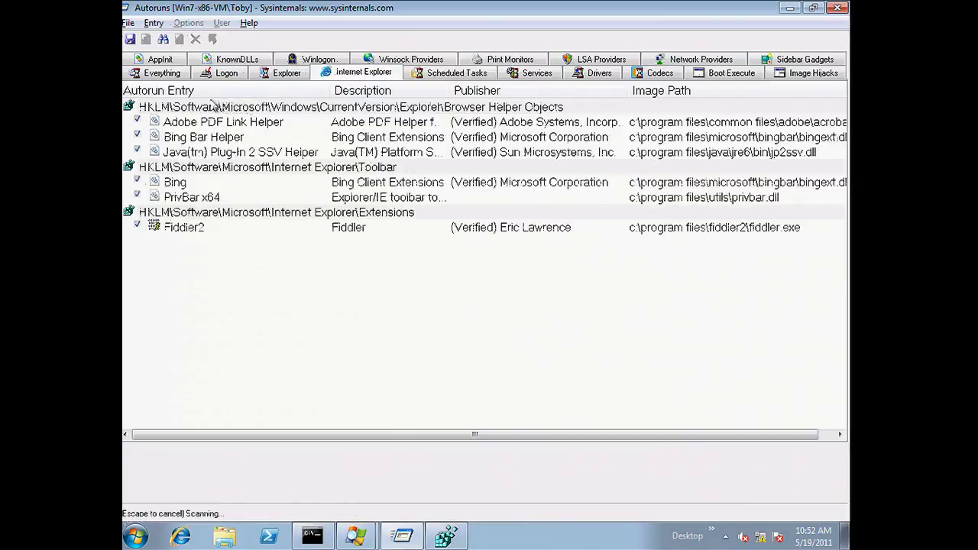
left_click(162, 74)
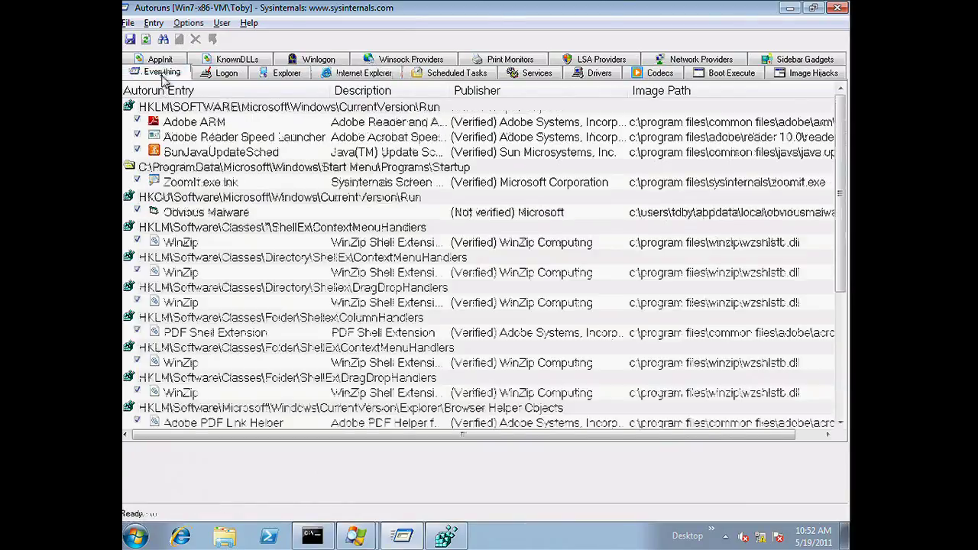
left_click(252, 217)
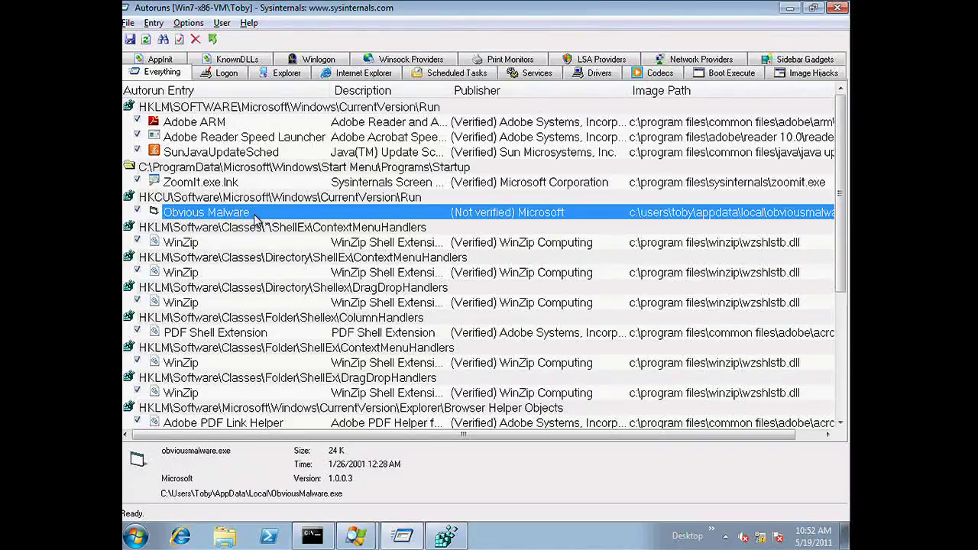
Start ZoomIt with its default settings, magnify the area around the HKCU Run key and Obvious Malware entry, and exit the zoom
key("super")
type("zoomit")
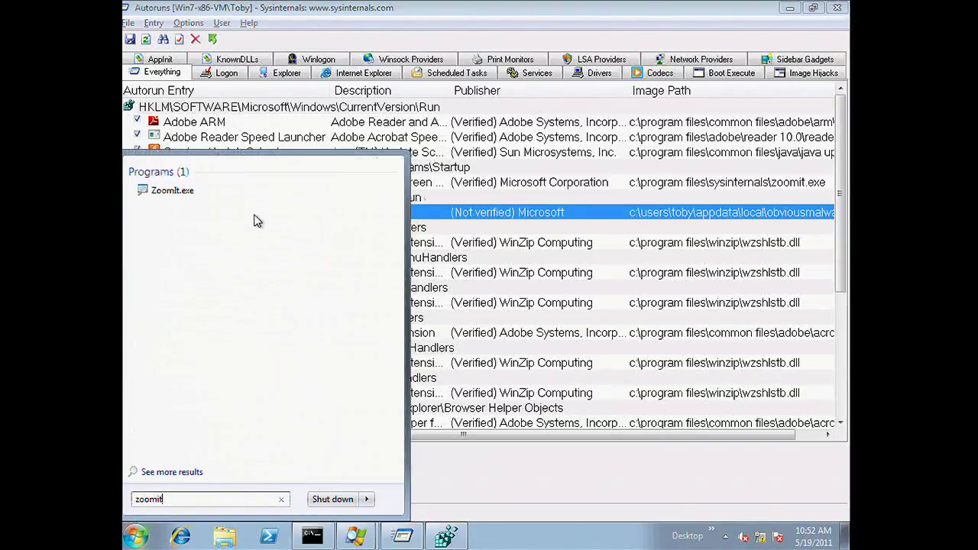
key("Return")
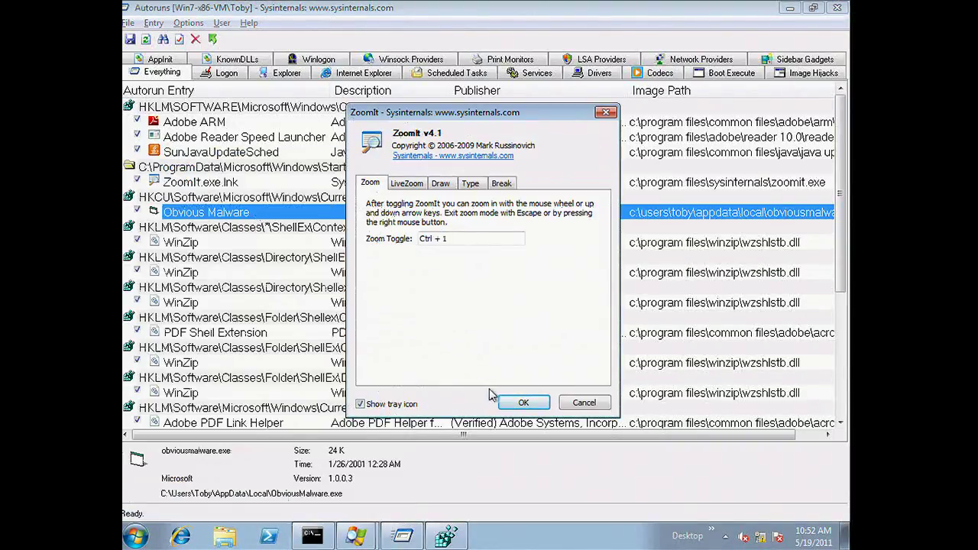
left_click(508, 403)
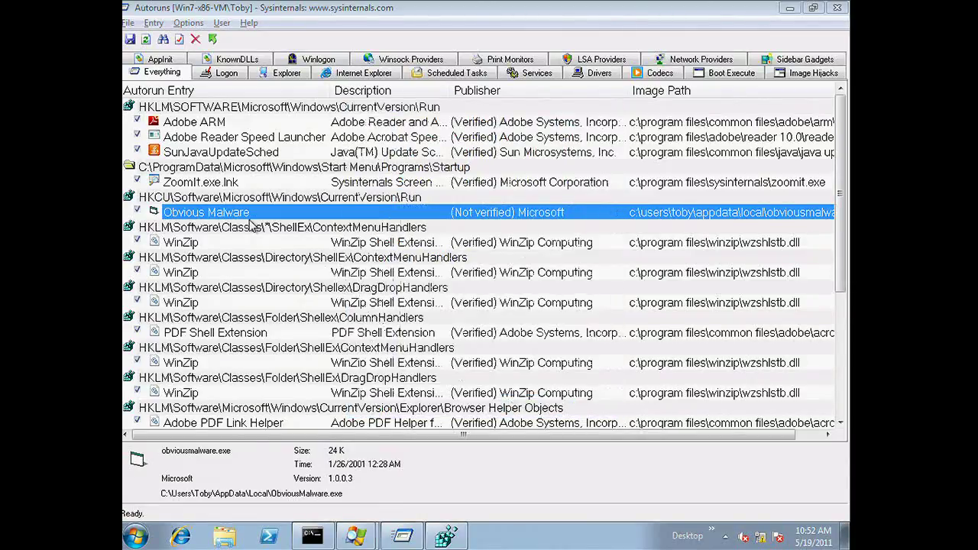
key("ctrl+1")
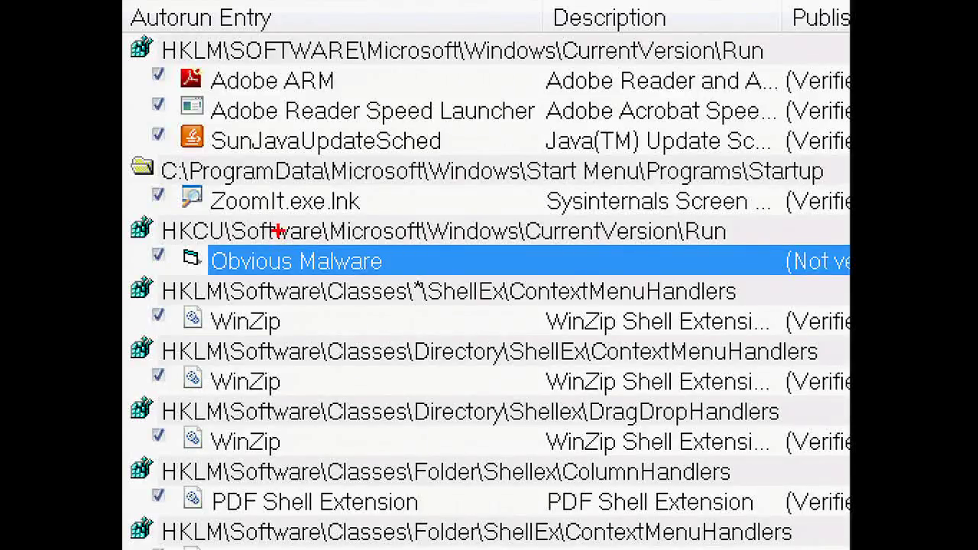
key("Escape")
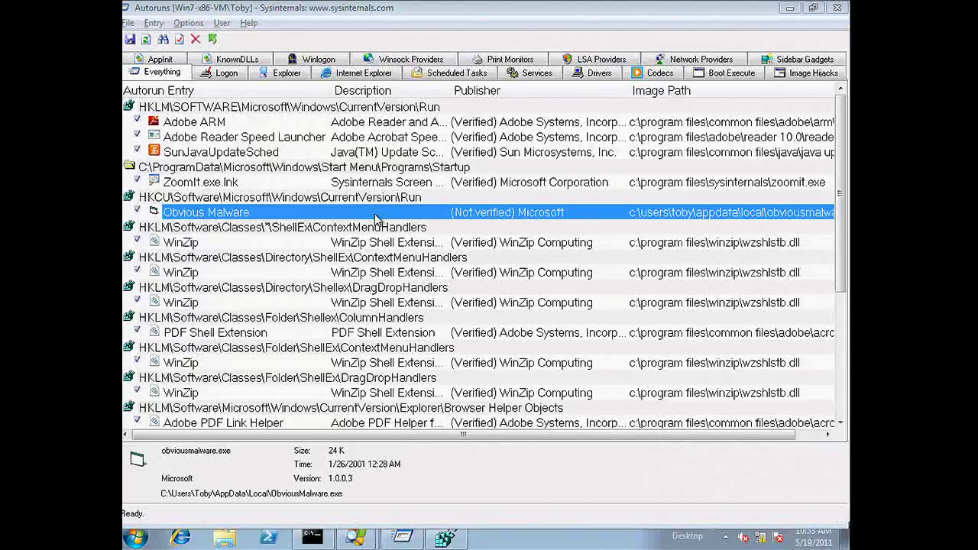
Jump to the Obvious Malware entry's registry location, inspect its path from the root of the tree, and close Registry Editor
right_click(374, 217)
left_click(428, 272)
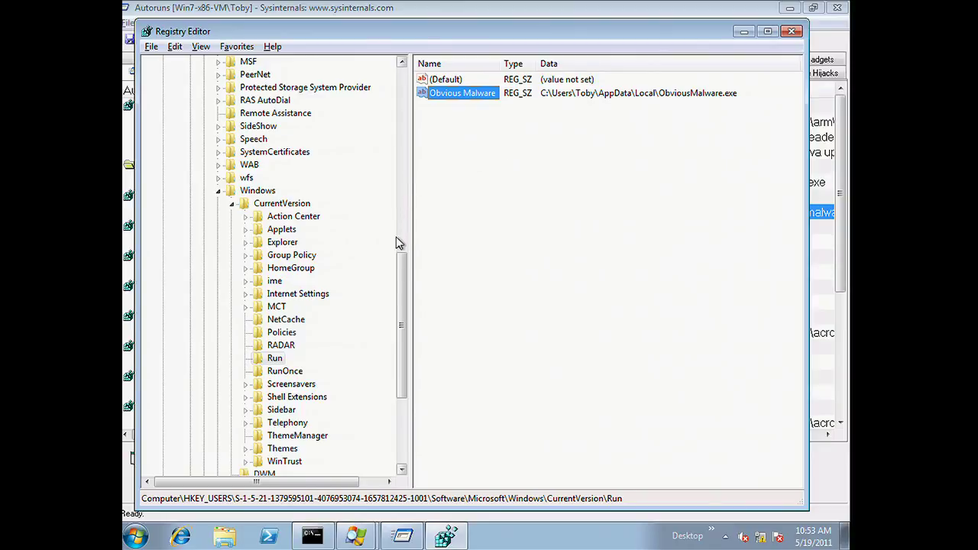
left_click_drag(401, 263, 410, 64)
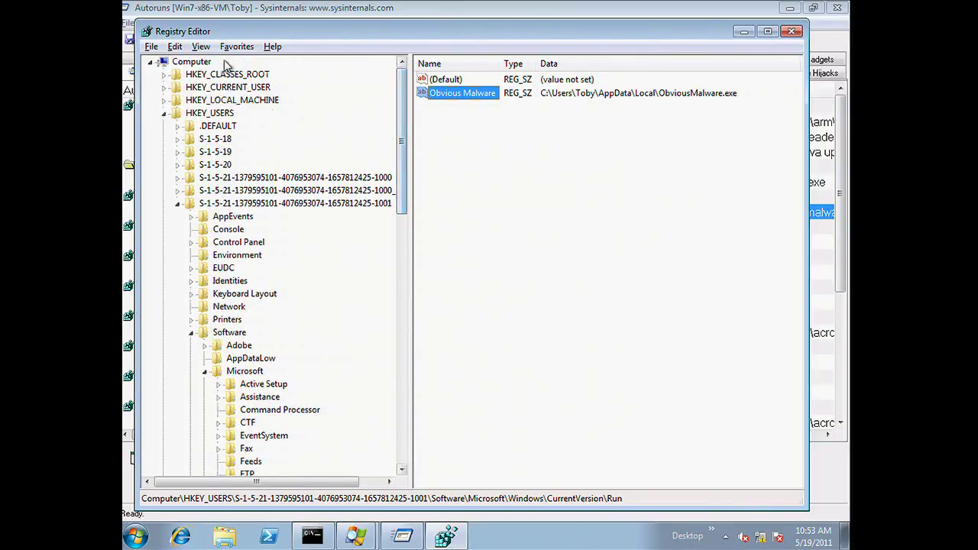
left_click(200, 63)
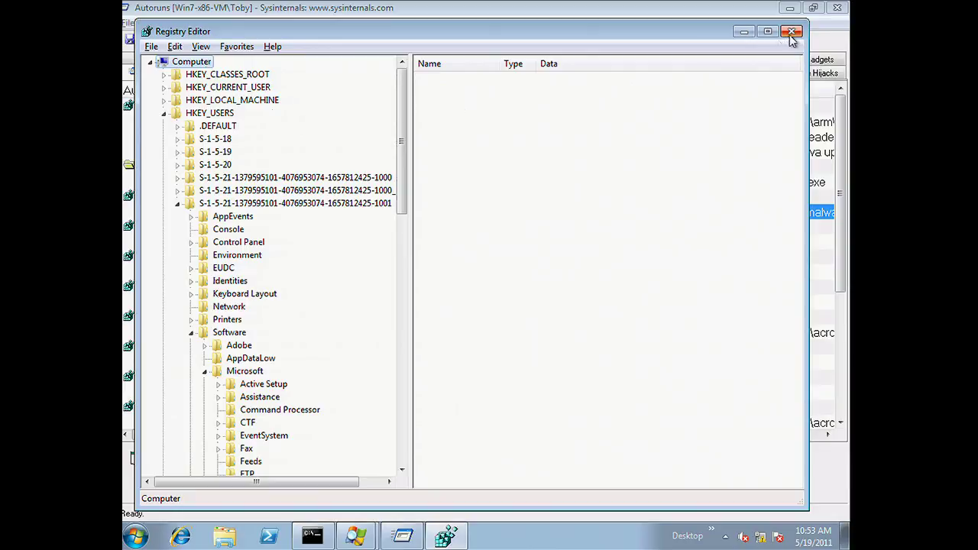
left_click(791, 31)
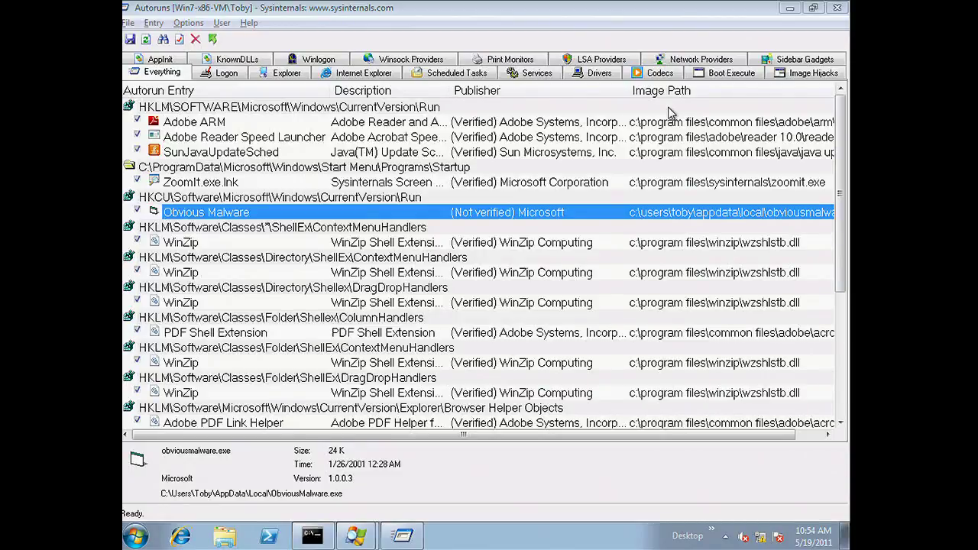
Restore the Autoruns window, switch to the hyper-a remote session, and launch Autoruns there
left_click(806, 11)
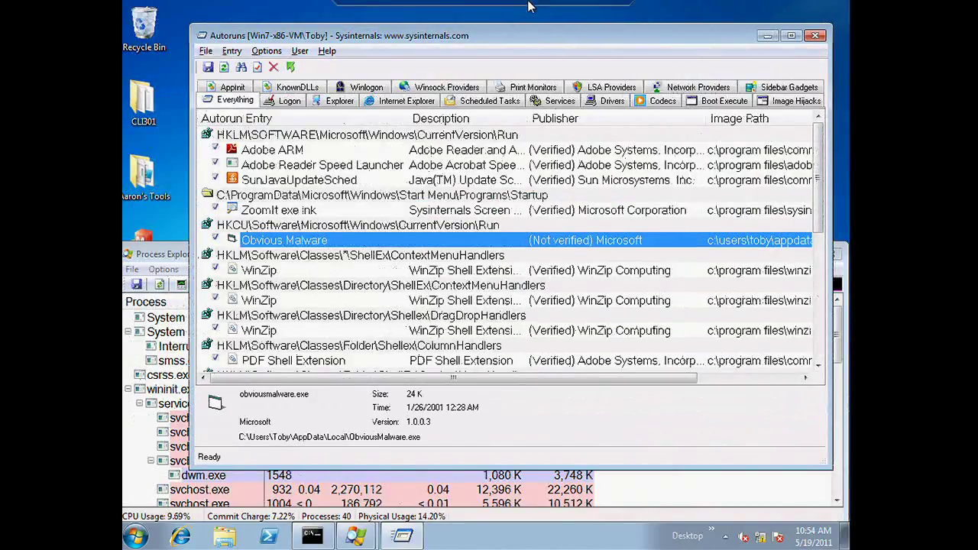
left_click(585, 13)
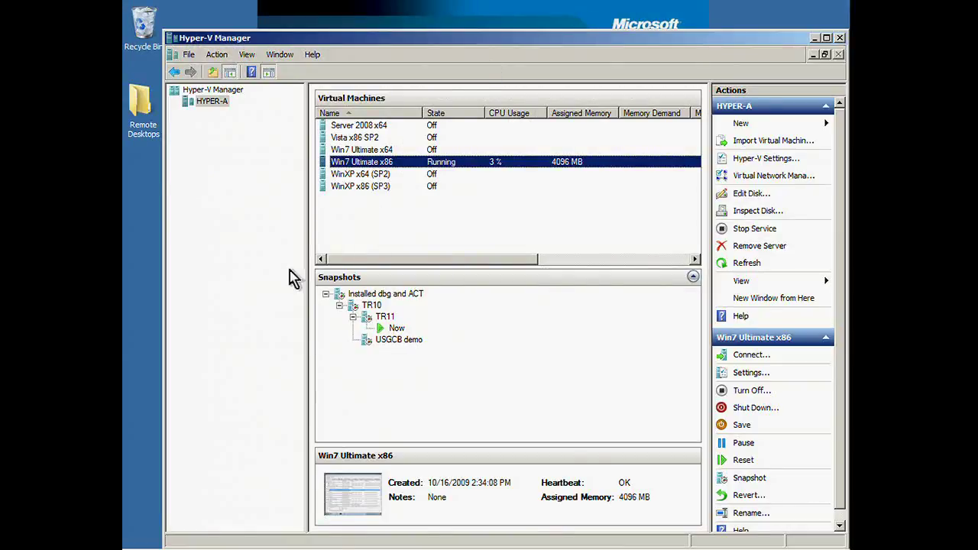
left_click(401, 537)
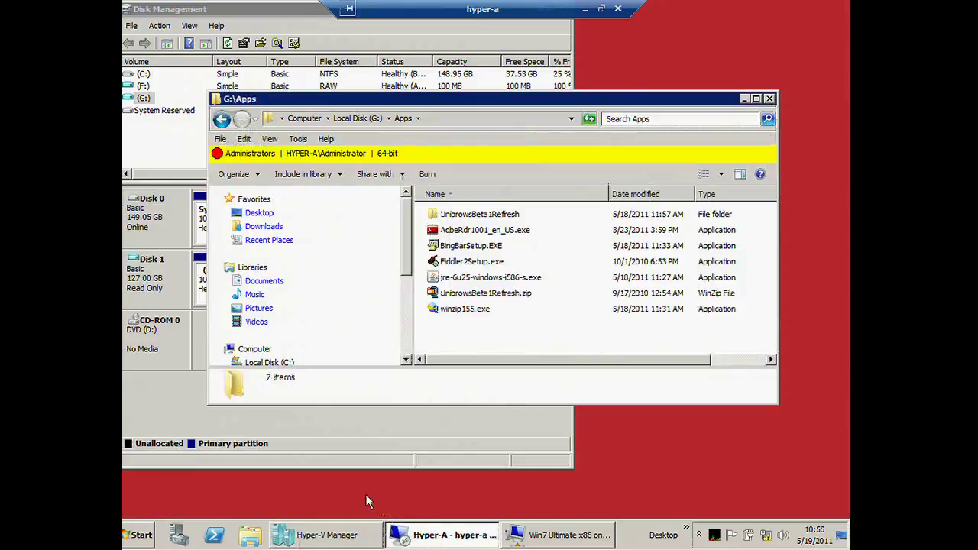
left_click(132, 537)
type("aut")
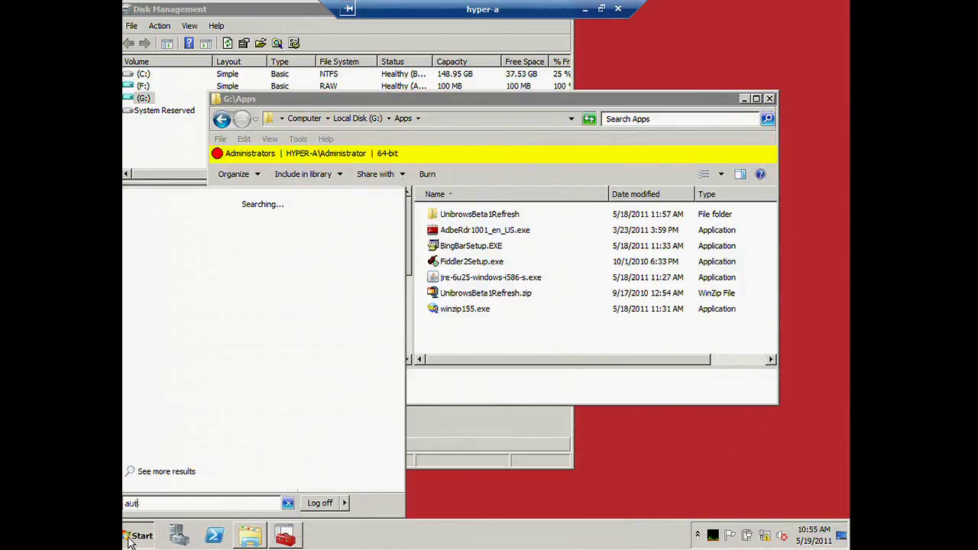
type("oruns")
key("Return")
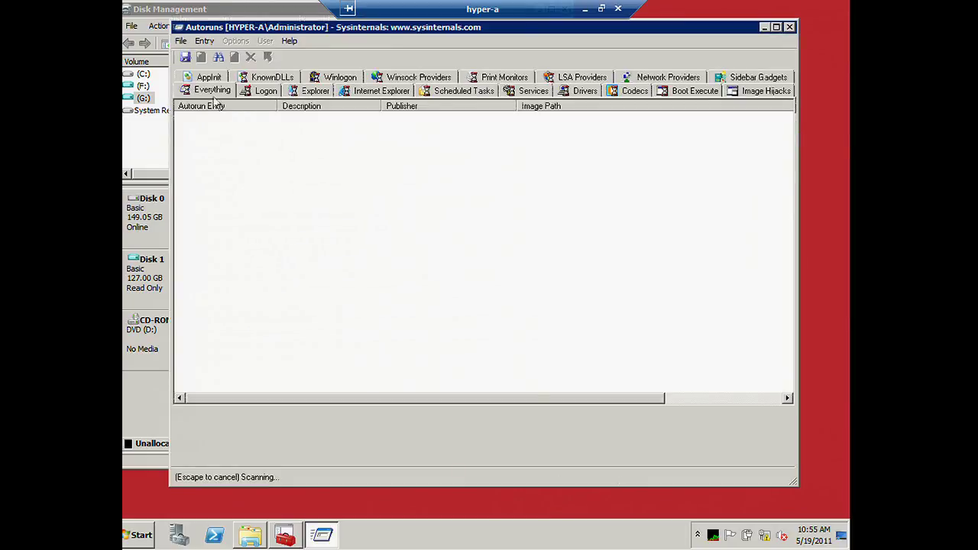
Analyze the offline system in Autoruns with system root G:\Windows and user profile G:\Users\Default
left_click(181, 41)
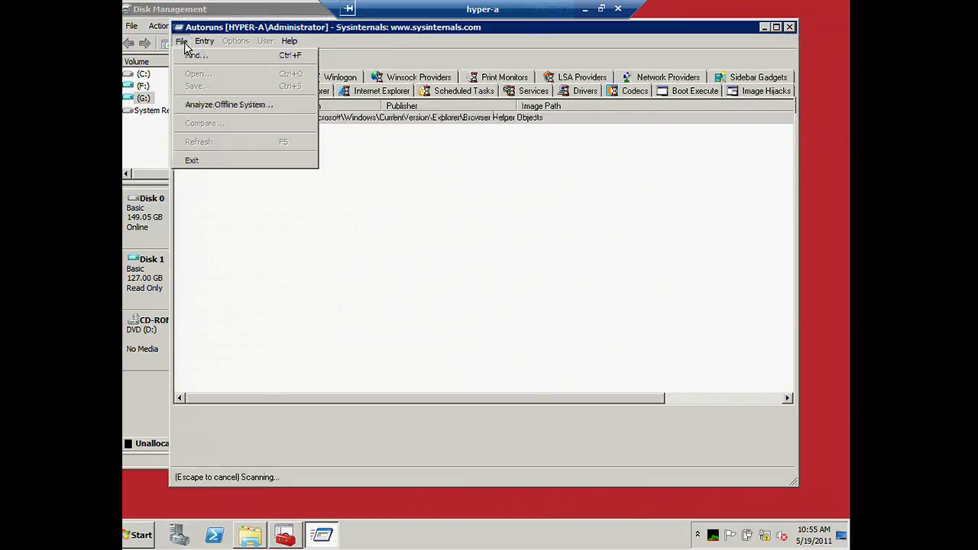
left_click(197, 105)
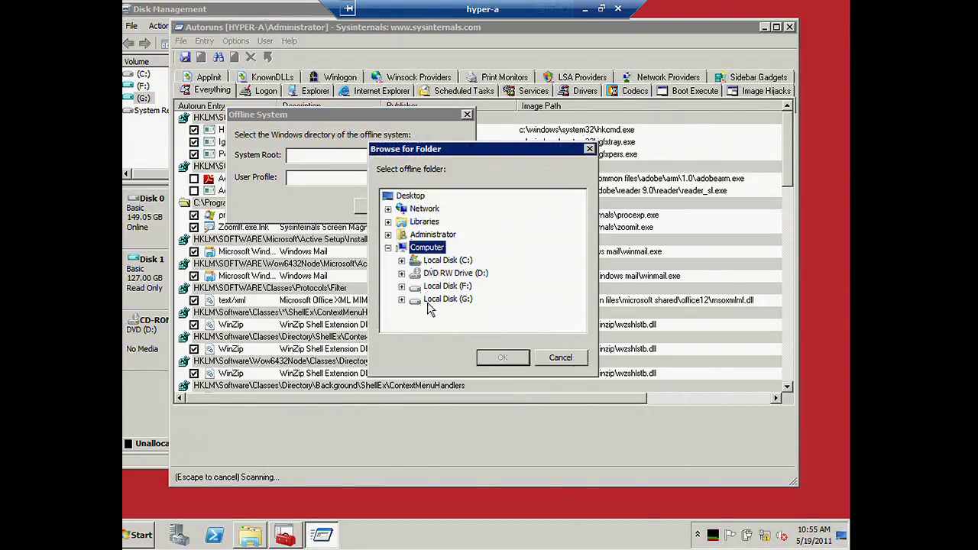
left_click(401, 299)
left_click(452, 325)
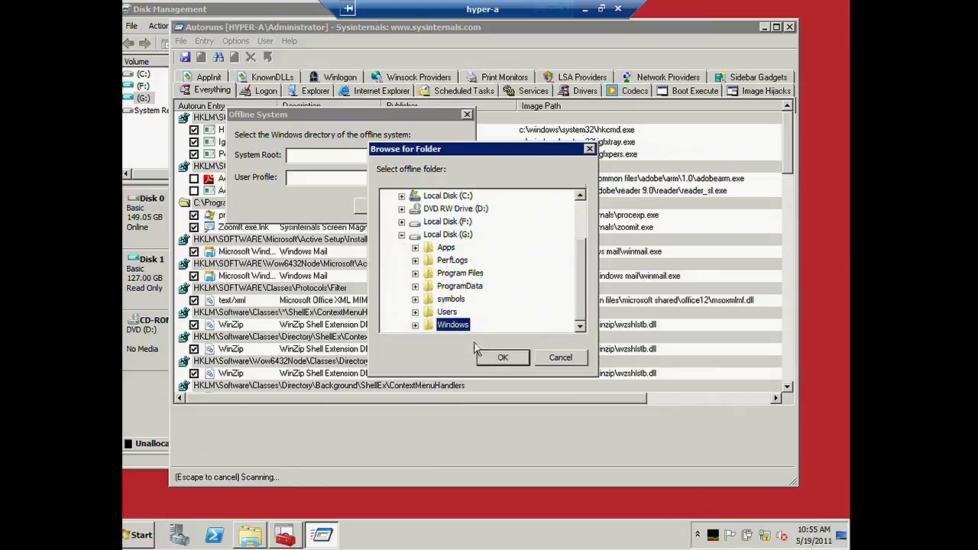
left_click(502, 358)
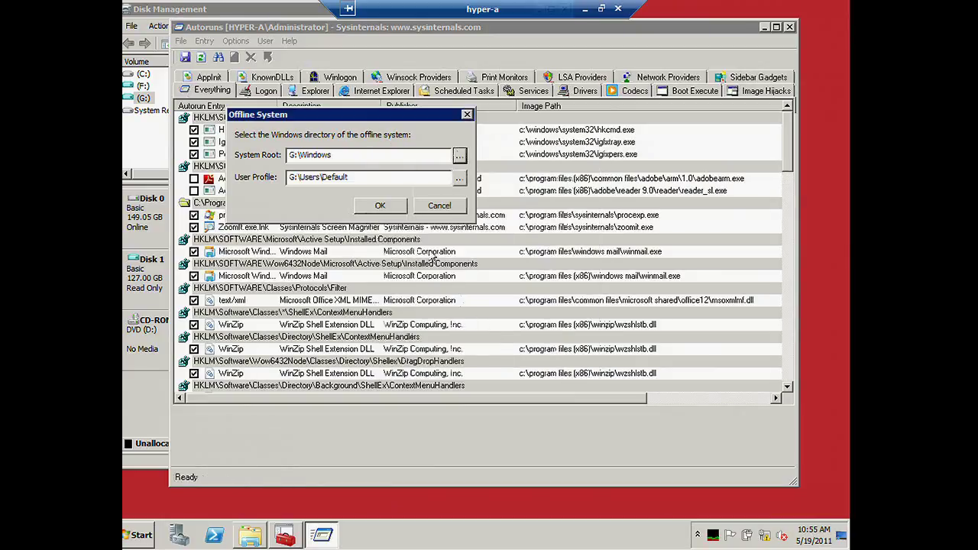
left_click(396, 211)
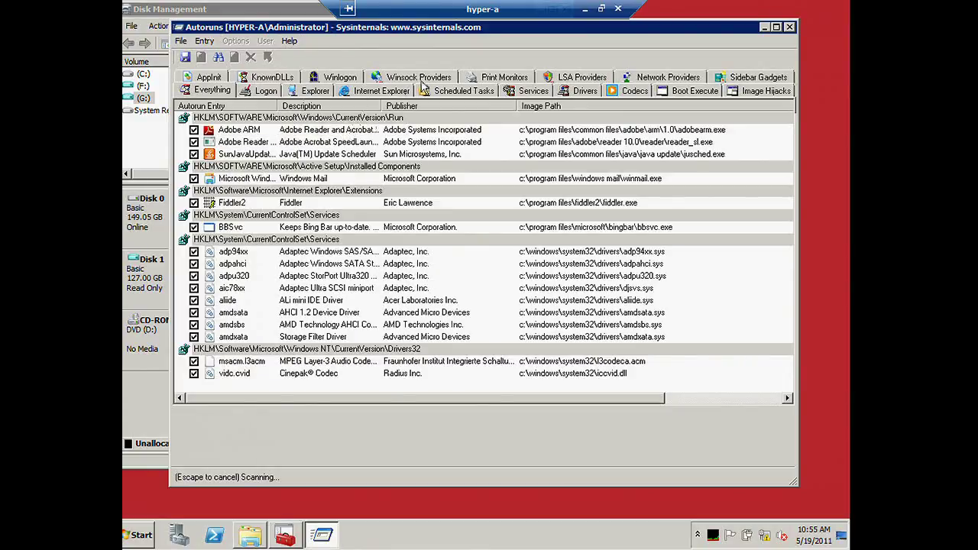
Return to the Win7 Ultimate x86 virtual machine and save its Autoruns results to Documents as an AutoRuns data file named updated
left_click(582, 9)
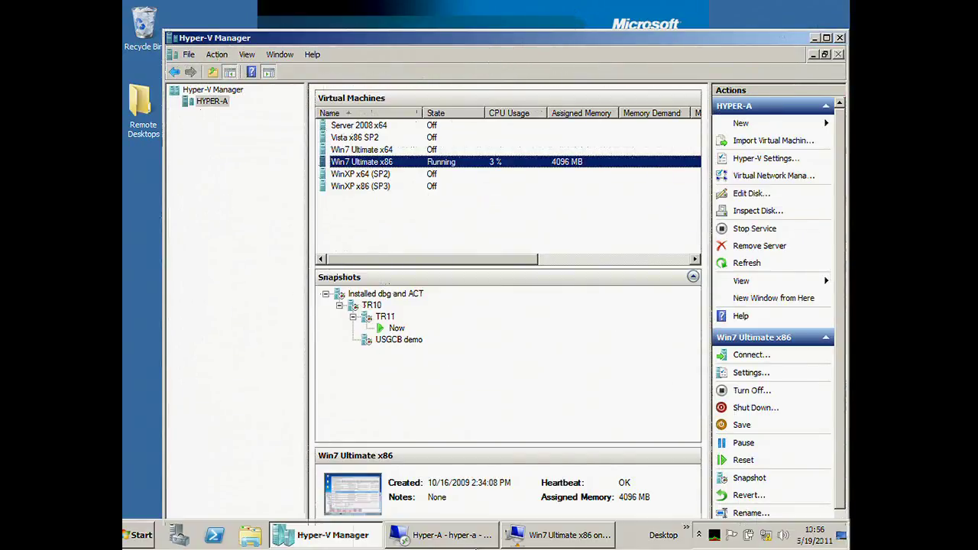
left_click(541, 535)
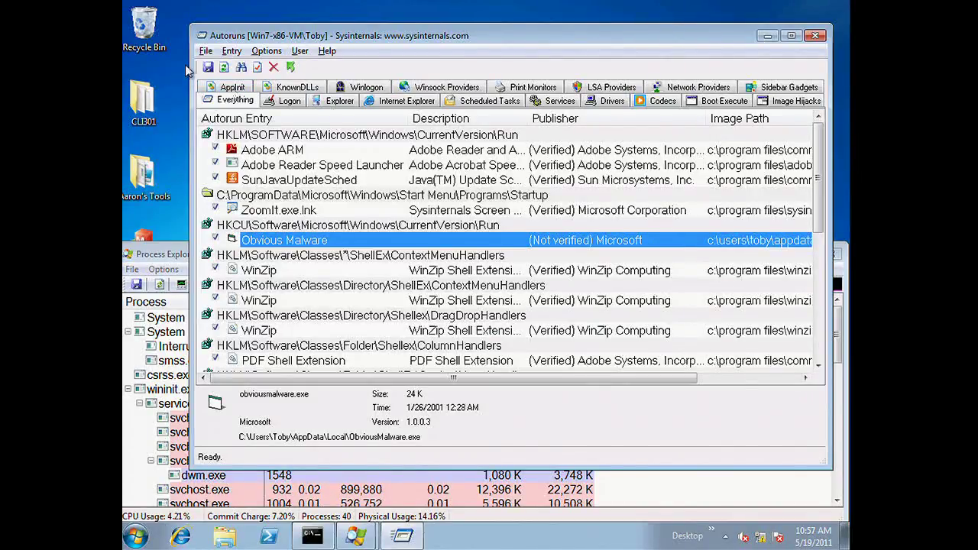
left_click(206, 52)
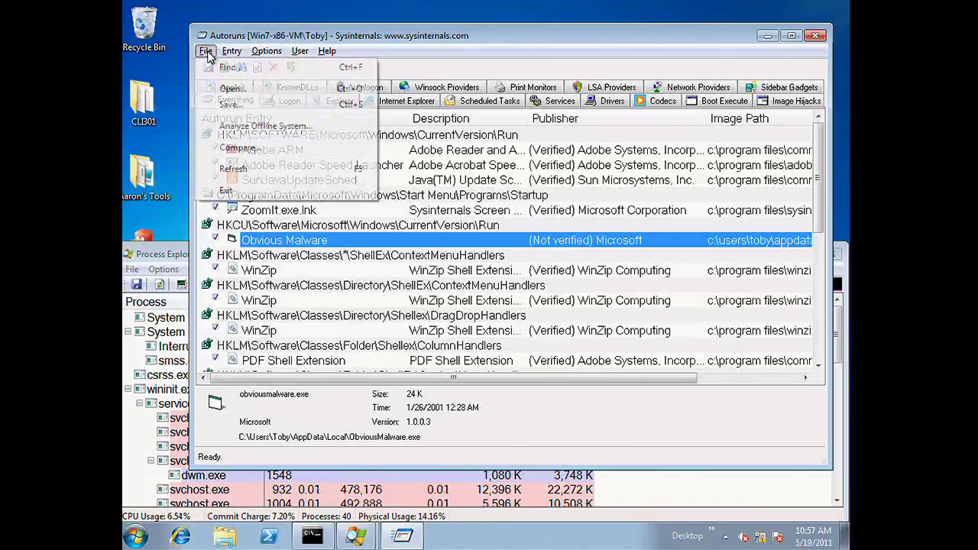
left_click(231, 105)
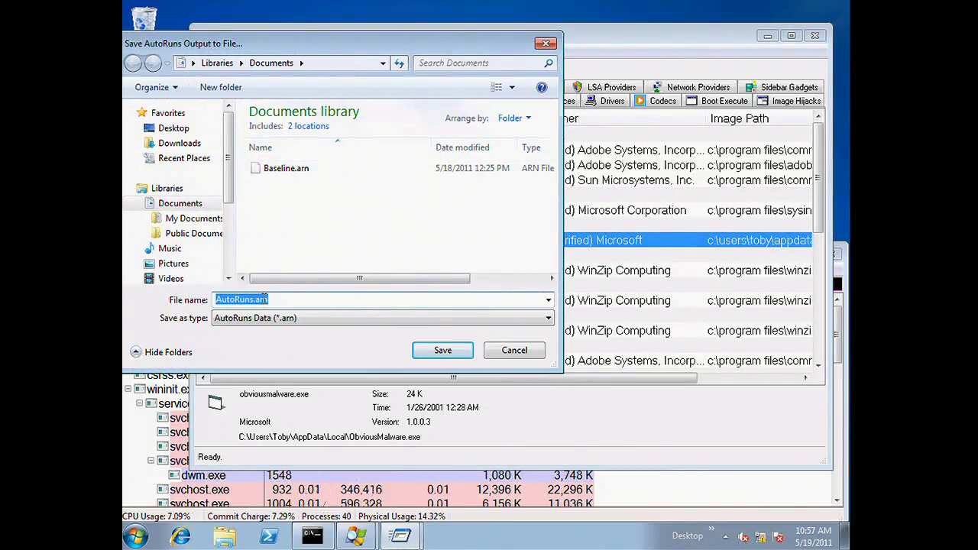
type("updated")
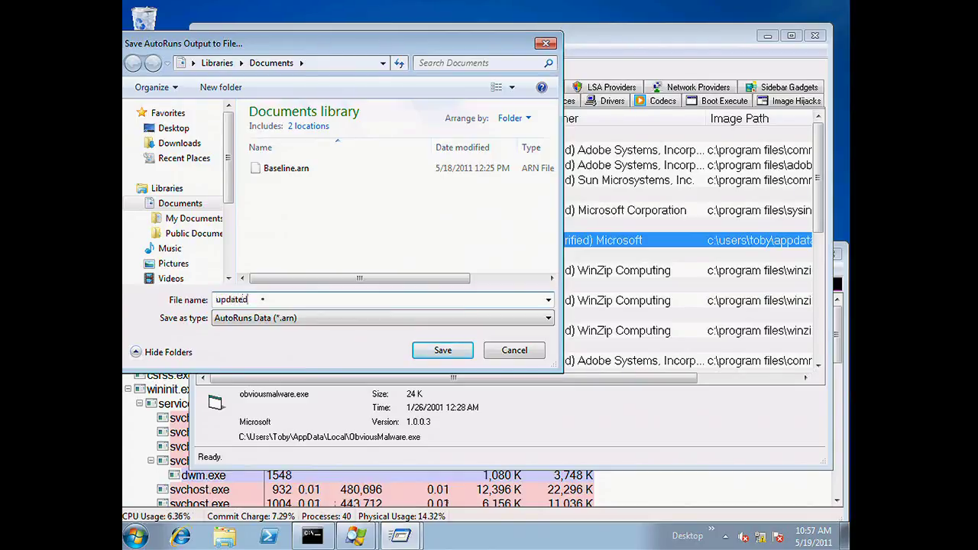
key("Return")
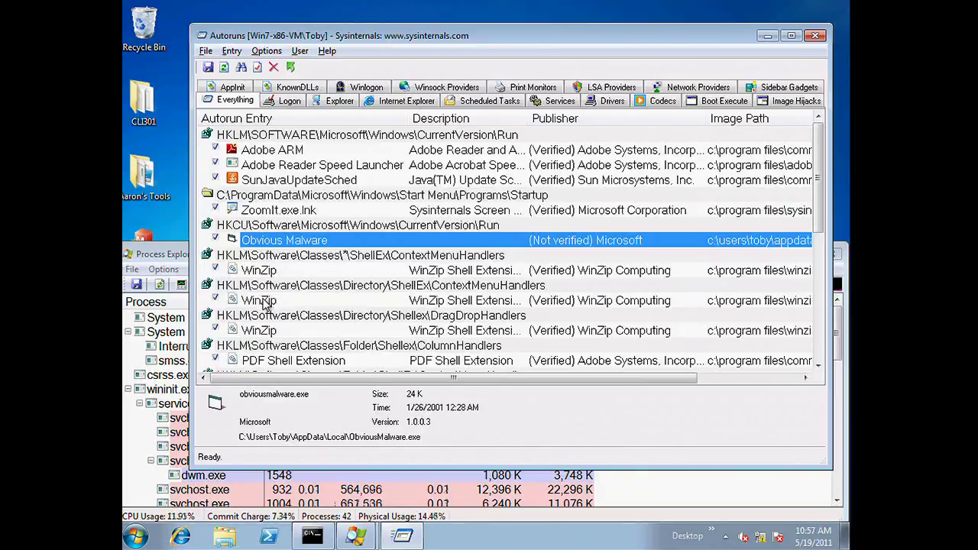
Compare the current Autoruns results with Baseline.arn and review the highlighted differences in the maximized window
left_click(210, 54)
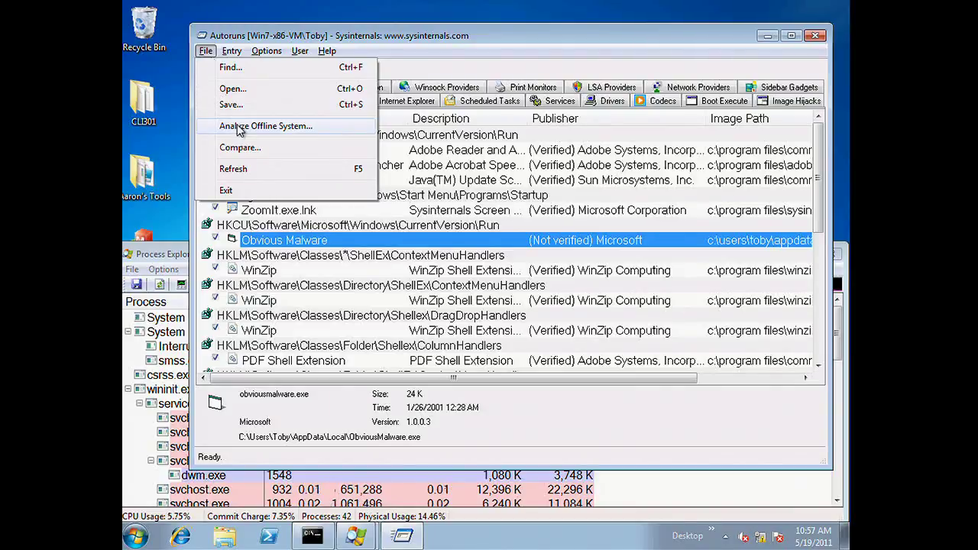
left_click(245, 149)
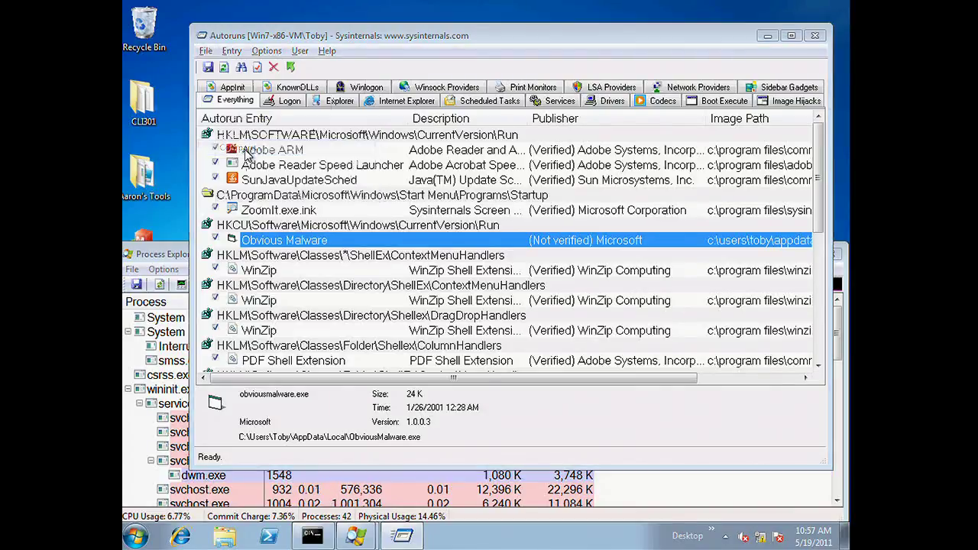
double_click(341, 196)
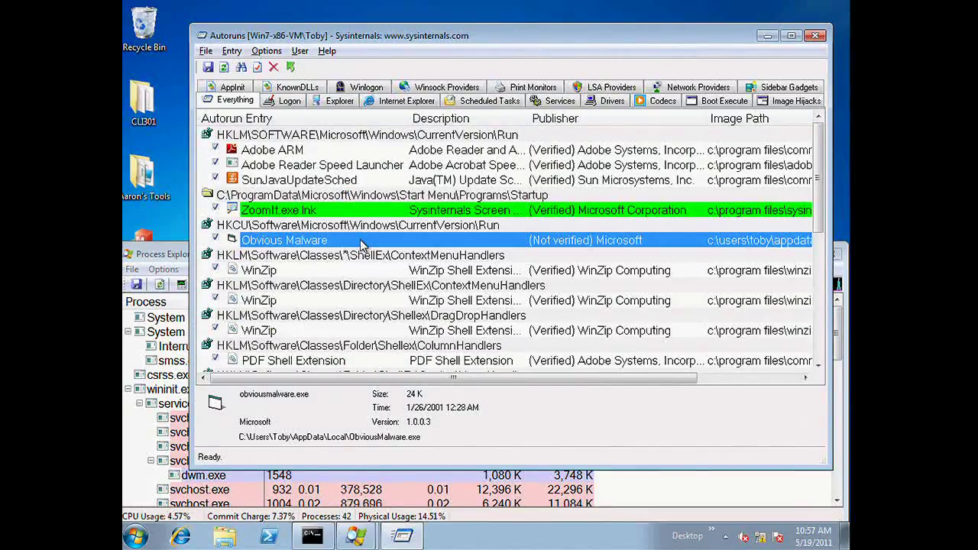
left_click(792, 35)
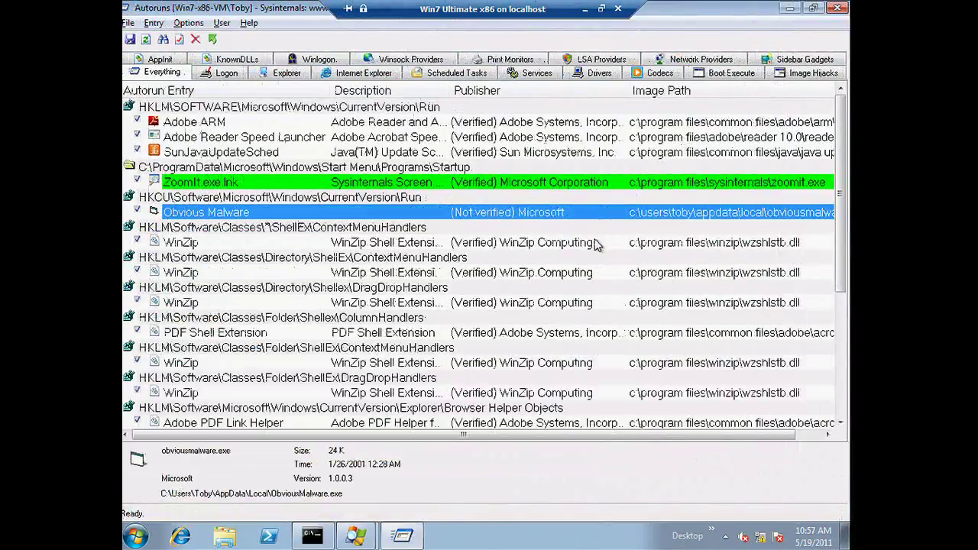
scroll(594, 251, "down", 3)
scroll(596, 255, "down", 1)
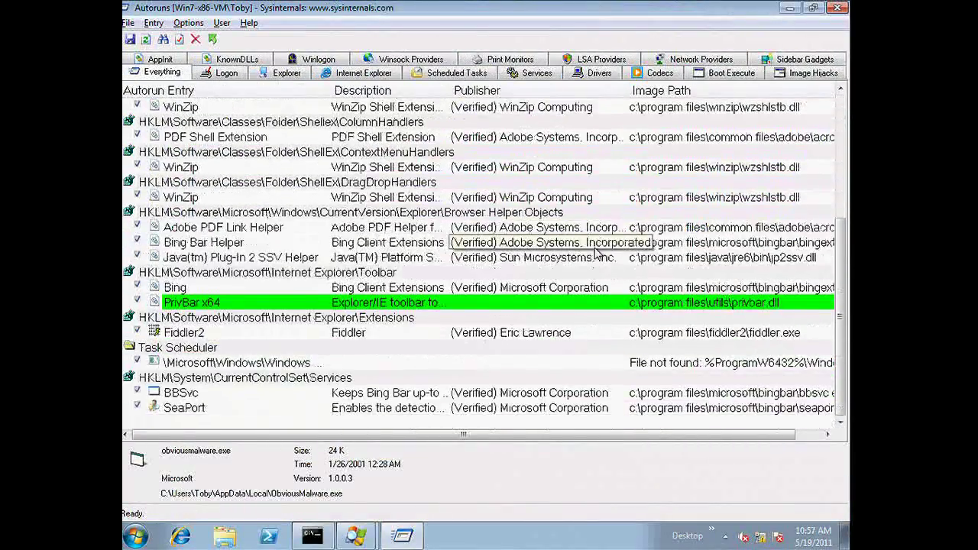
Review the highlighted differences across the Autoruns comparison list, and minimize Autoruns and the Win7 Ultimate x86 virtual machine window
scroll(596, 255, "up", 4)
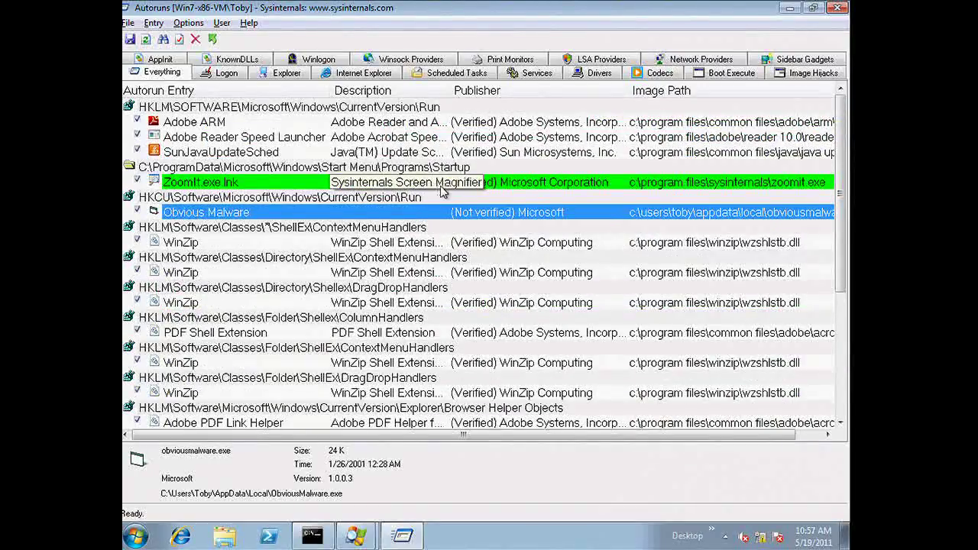
scroll(442, 191, "down", 4)
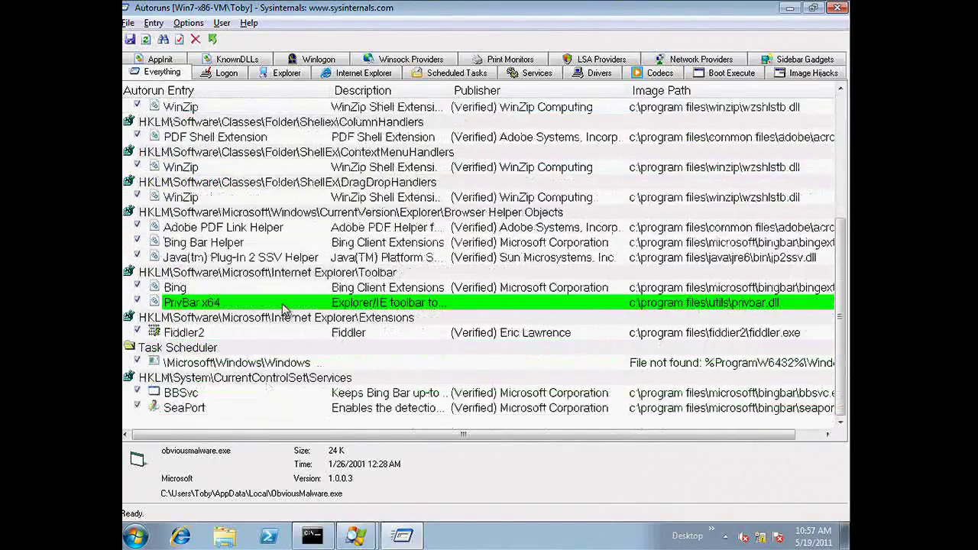
scroll(290, 306, "up", 4)
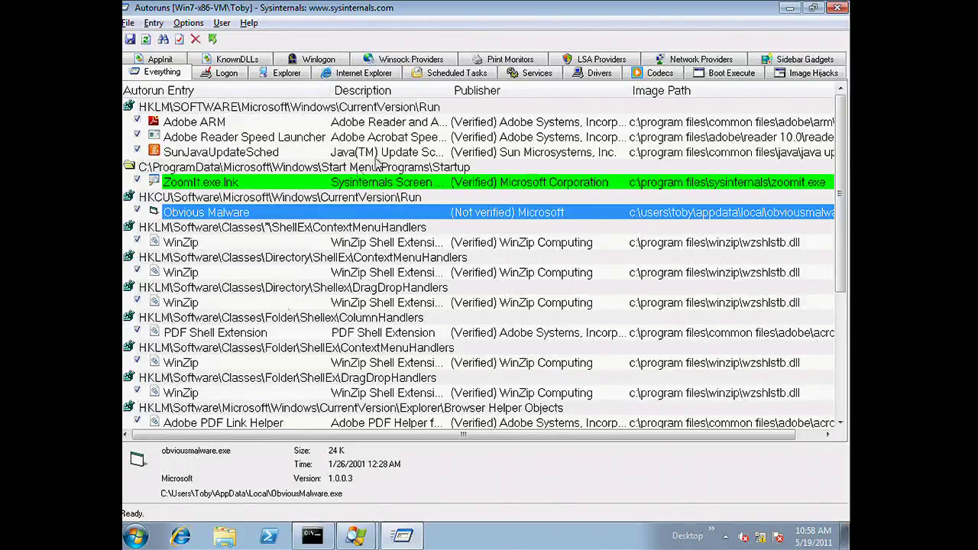
left_click(788, 9)
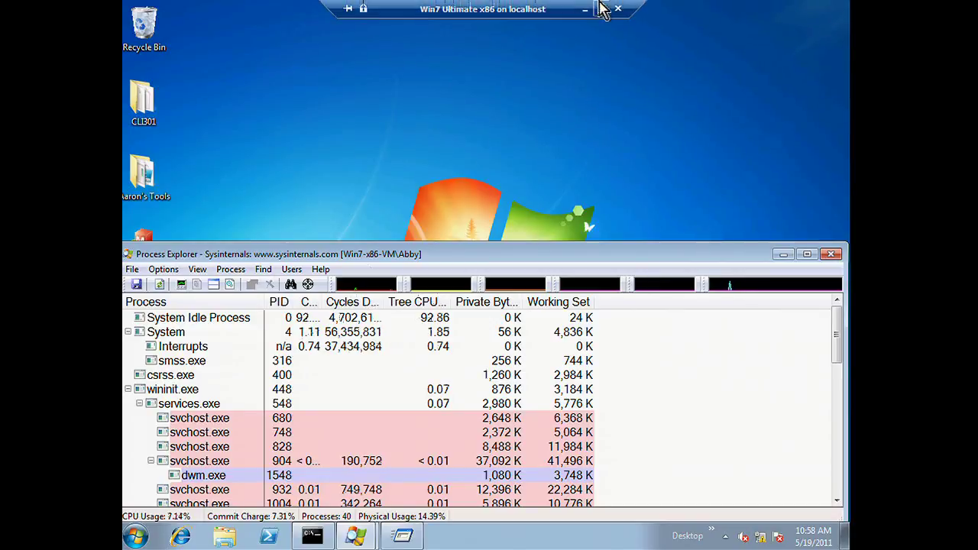
left_click(587, 11)
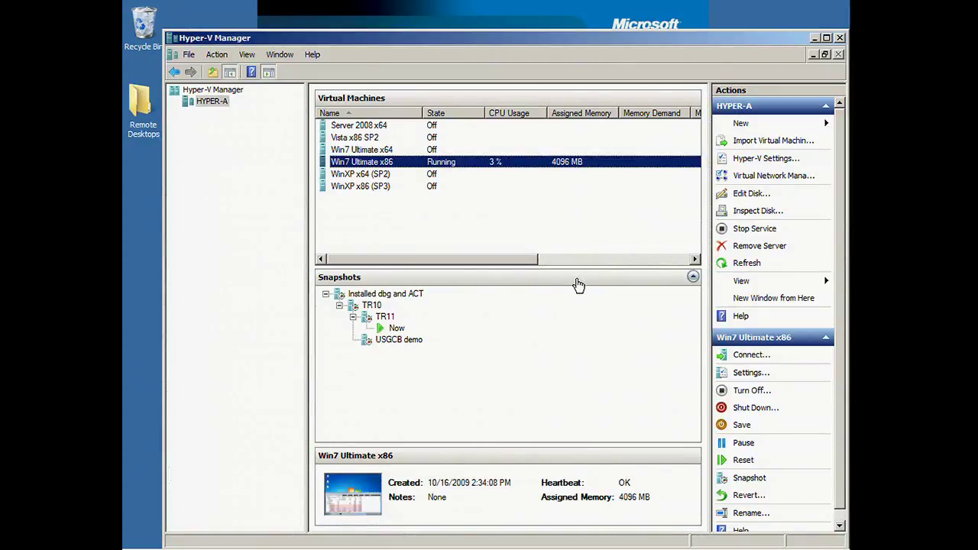
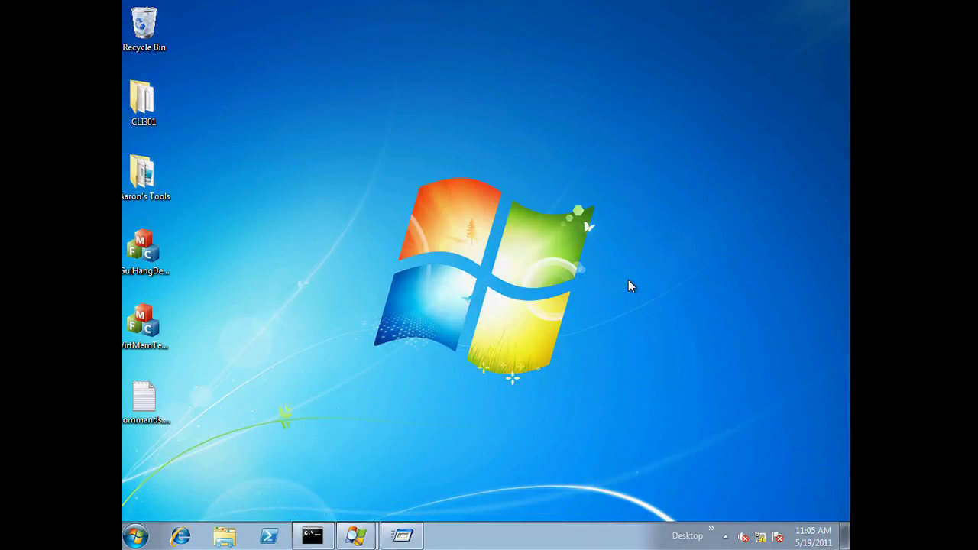
Launch VirtMemTest and arrange it above a non-administrator Command Prompt resized to the lower half of the desktop
double_click(148, 329)
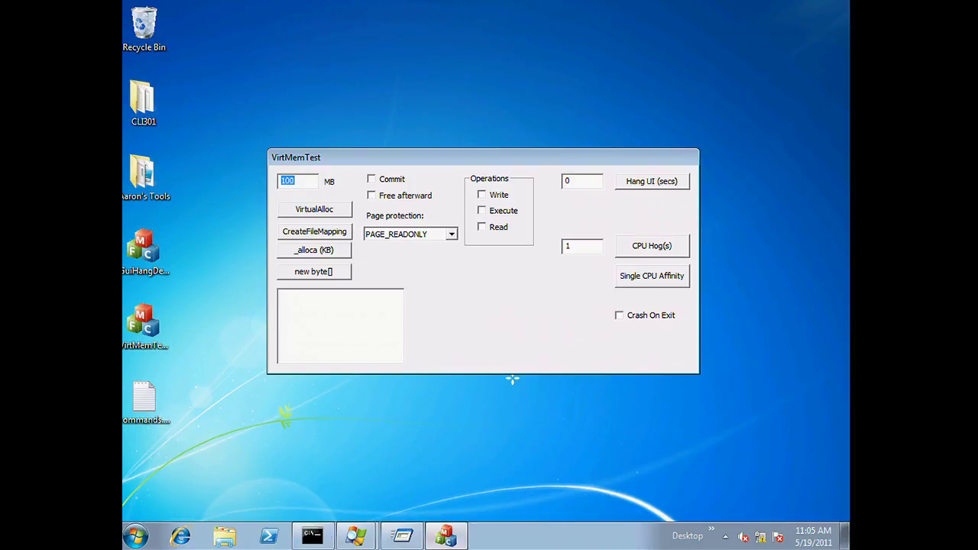
left_click_drag(489, 157, 625, 18)
left_click(313, 535)
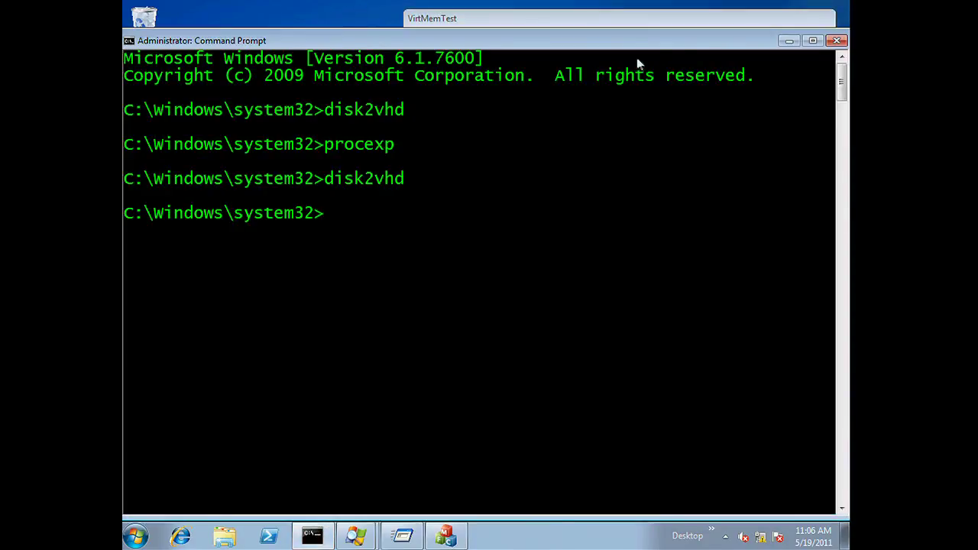
left_click(790, 42)
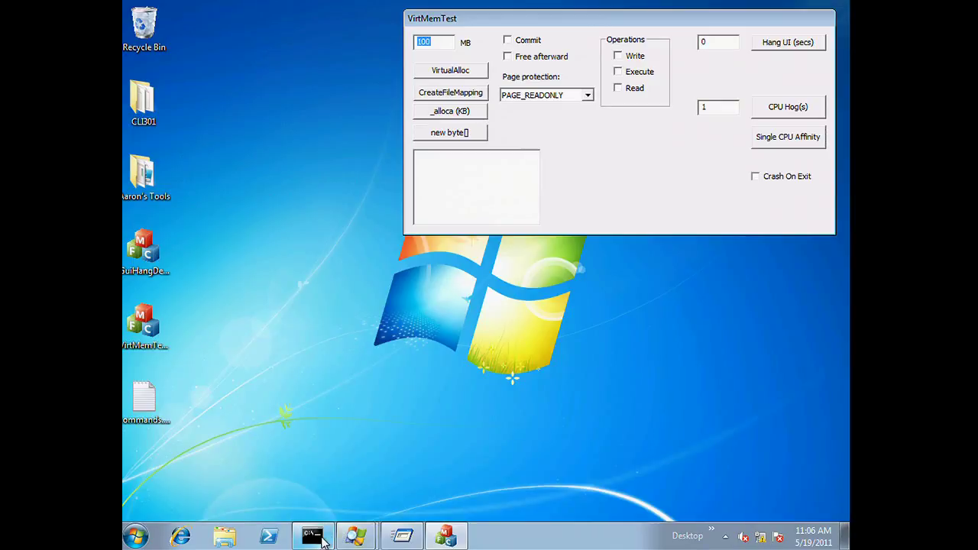
left_click(311, 535)
left_click_drag(368, 27, 363, 284)
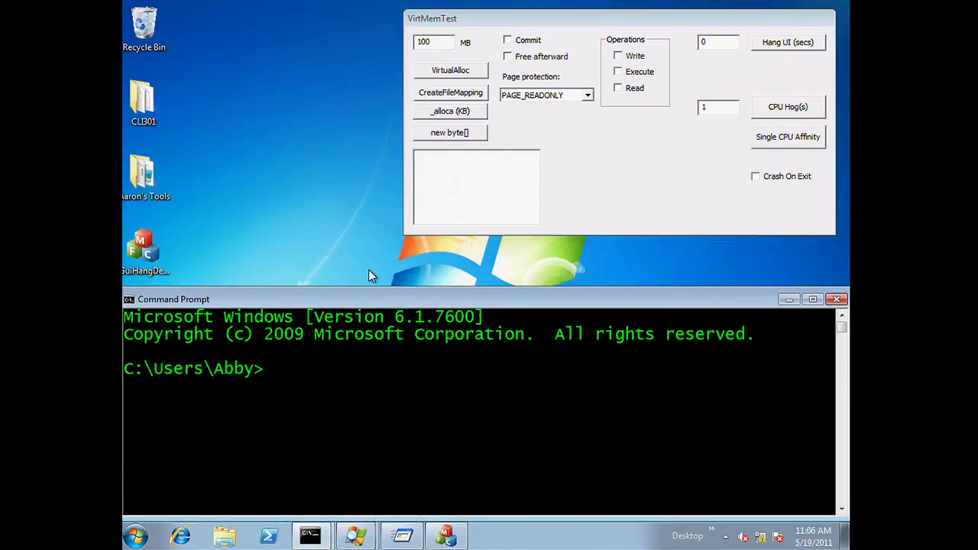
Change to the \Dumps folder and write a dump of VirtMemTest with procdump virtmemtest
type("cd \\dmp")
key("BackSpace")
key("BackSpace")
type("u")
key("Tab")
key("Return")
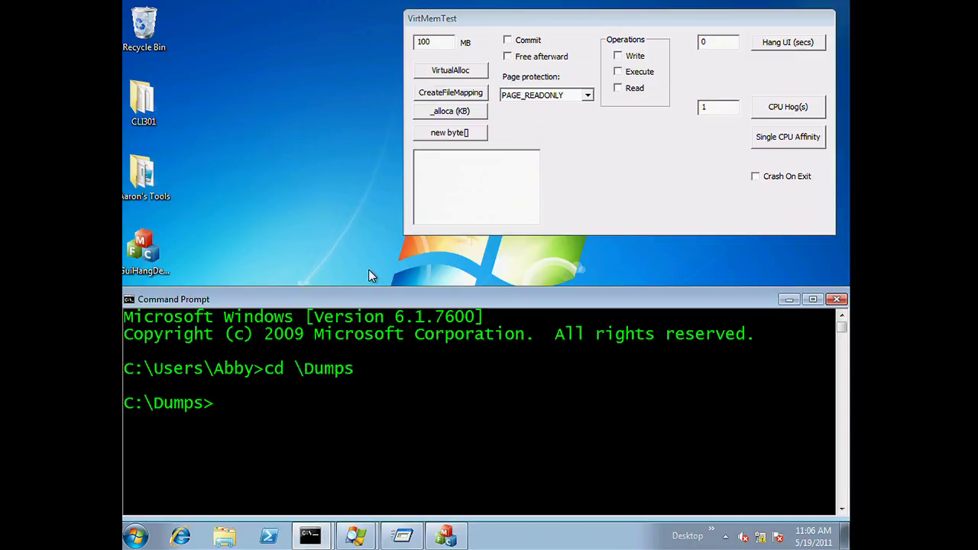
type("procdump virtmemtest")
key("Return")
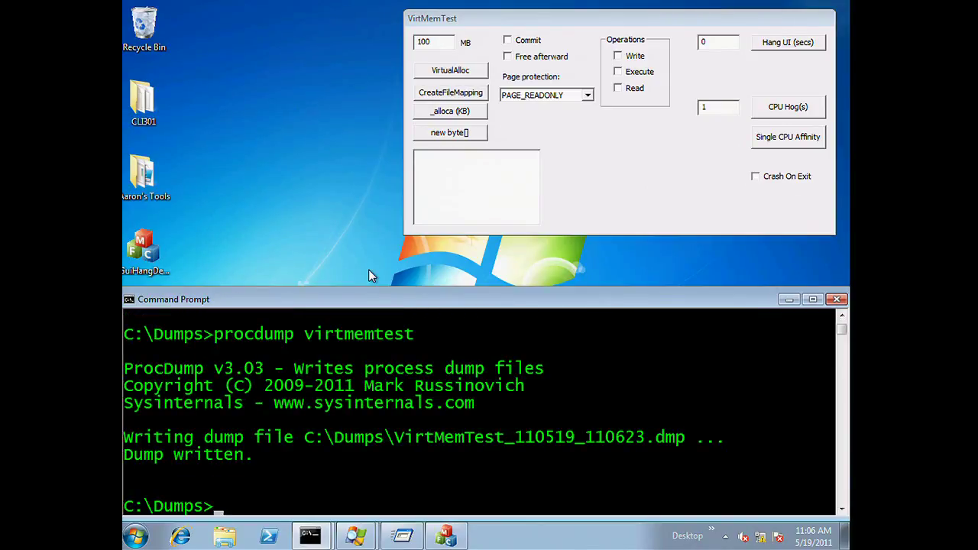
Open the dump file VirtMemTest_110519_110623.dmp in the debugger with windbg -z
type("windd")
key("BackSpace")
type("bg -z")
key("Tab")
key("Return")
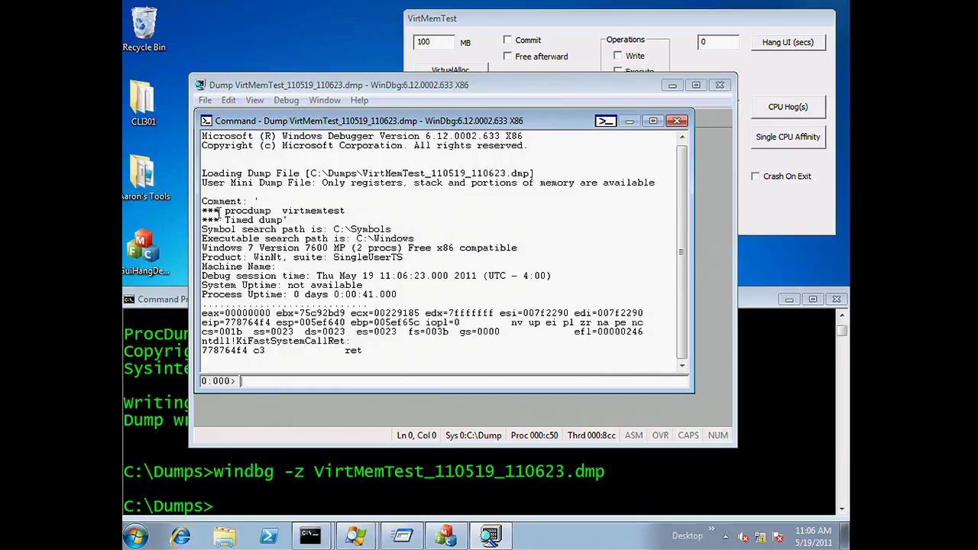
Highlight the dump's Comment lines with the procdump command and dump reason, and close WinDbg
left_click_drag(204, 200, 204, 229)
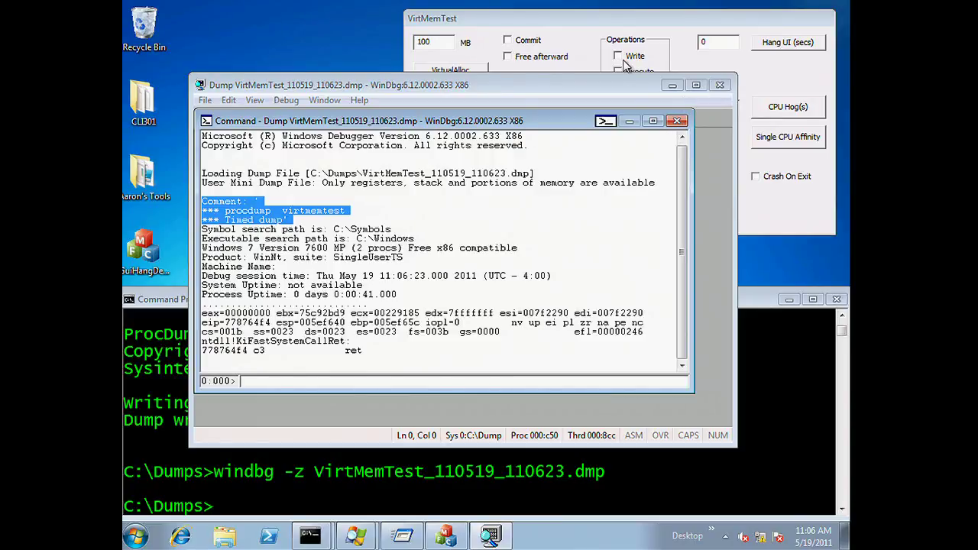
left_click(618, 26)
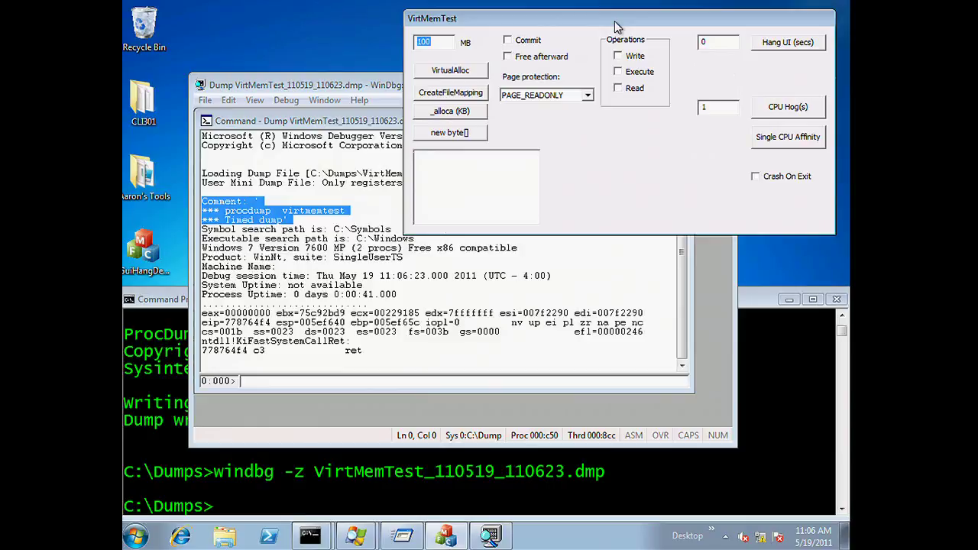
left_click(392, 87)
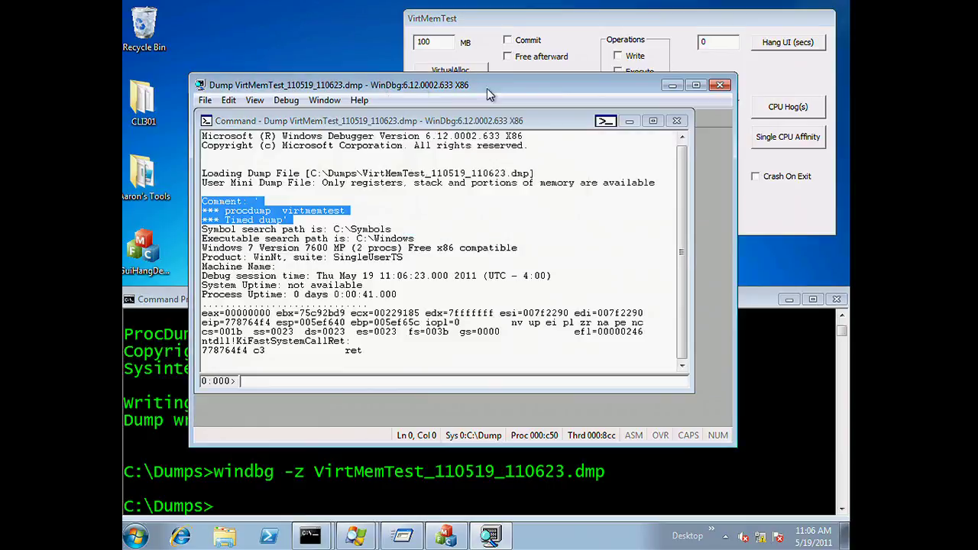
left_click(719, 85)
left_click(482, 304)
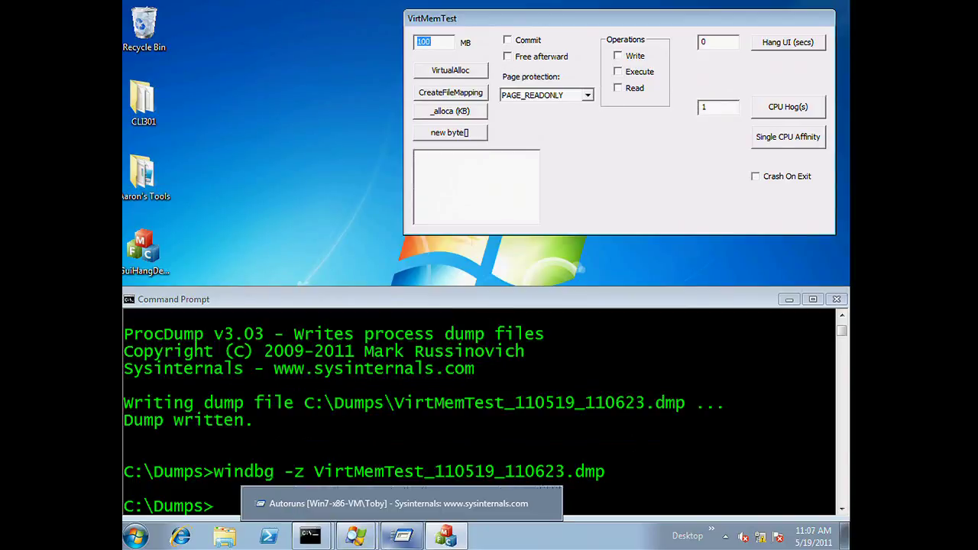
Write another VirtMemTest dump with the file name vmt by running procdump virtmemtest vmt
left_click(278, 424)
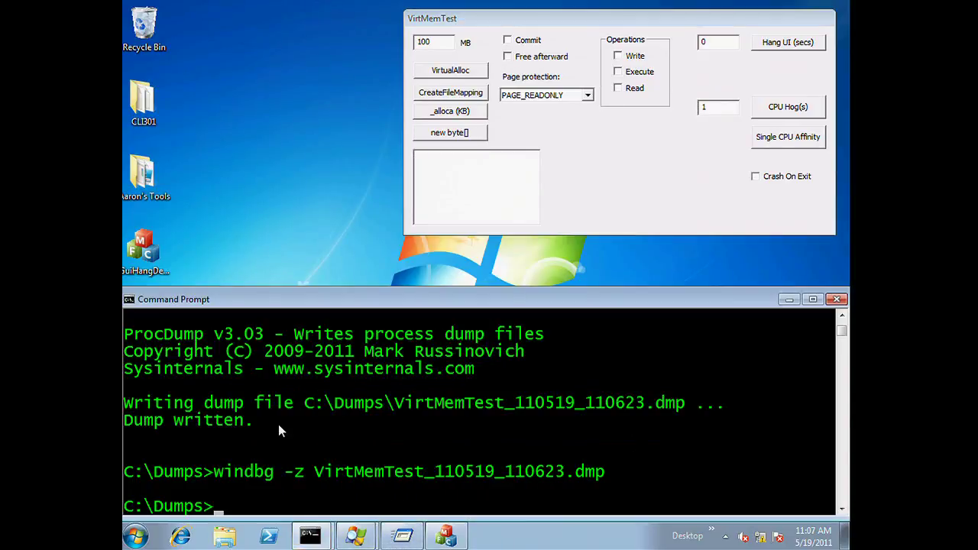
key("Up")
key("Up")
type("vmt")
key("Return")
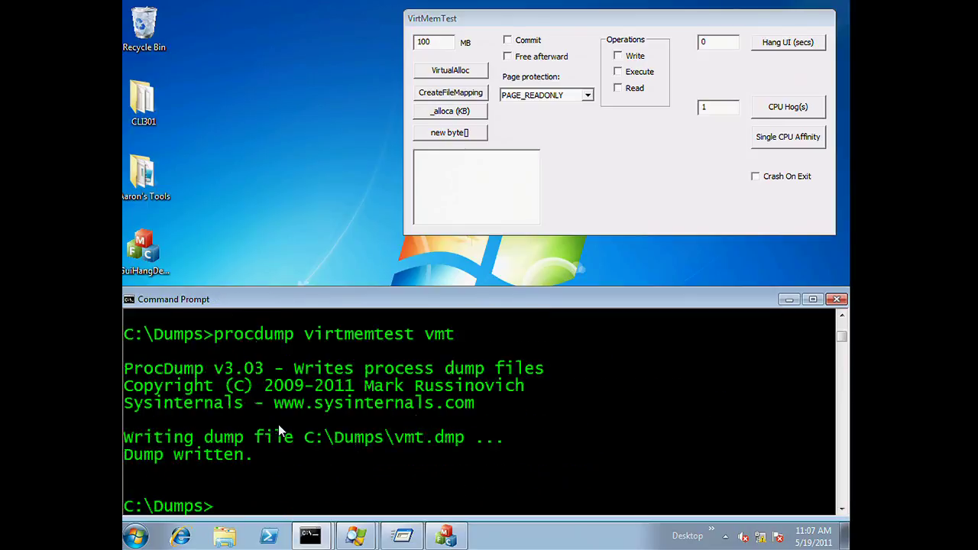
Delete all .dmp files and capture three timed dumps three seconds apart with procdump -n 3 -s 3 virtmemtest
type("del *.dmp")
key("Return")
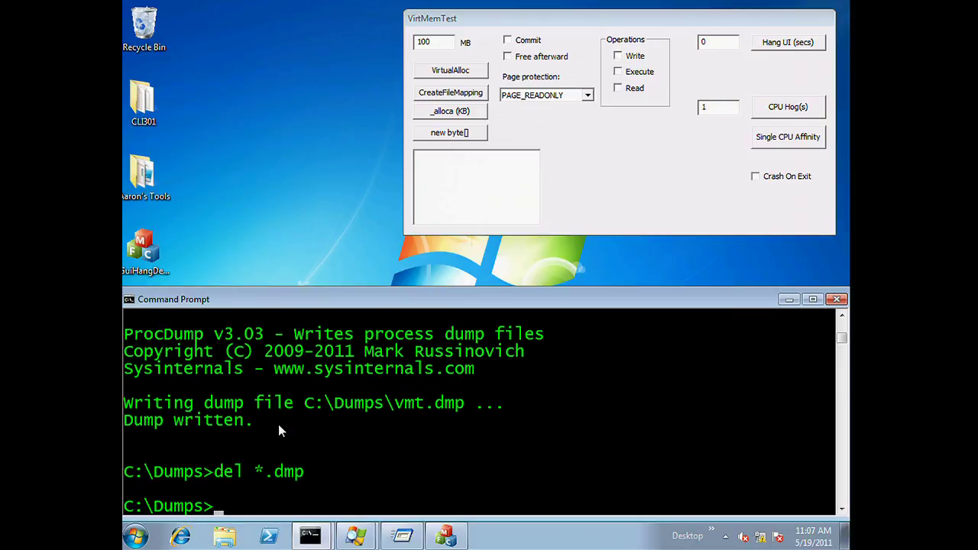
type("procdump -n 3 -s 3")
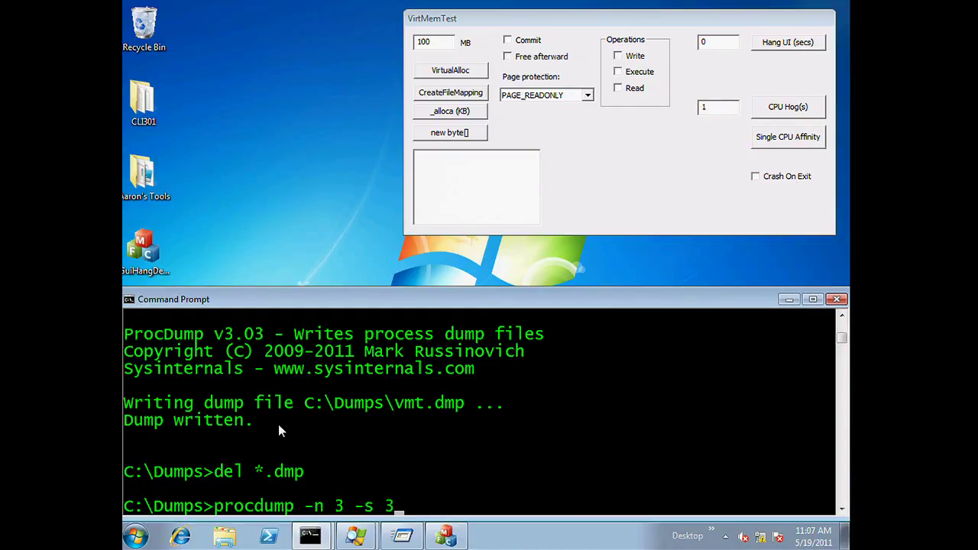
type(" virtmemtest")
key("Return")
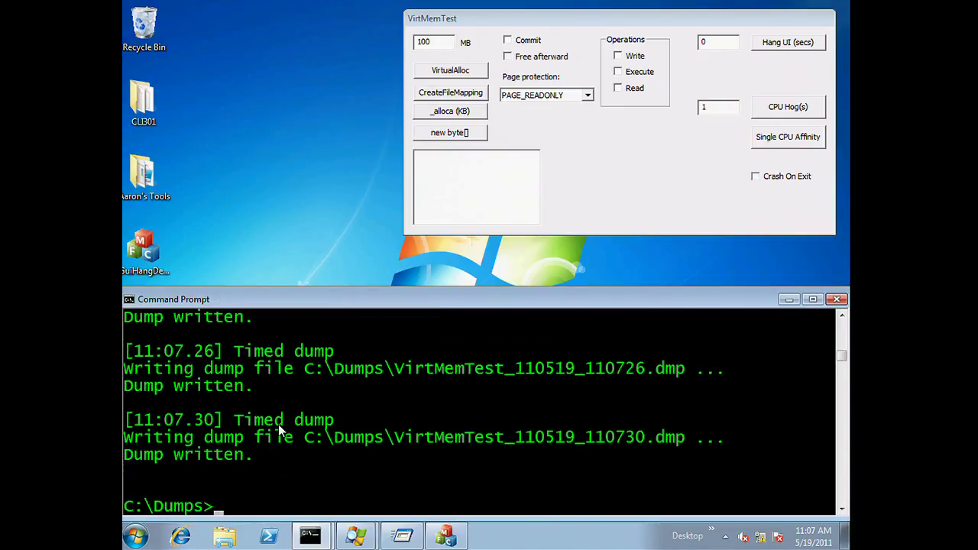
Start CPU-triggered dump monitoring with procdump -c 80 -s 2 virtmemtest, and enlarge the Command Prompt to read its settings
type("procdump")
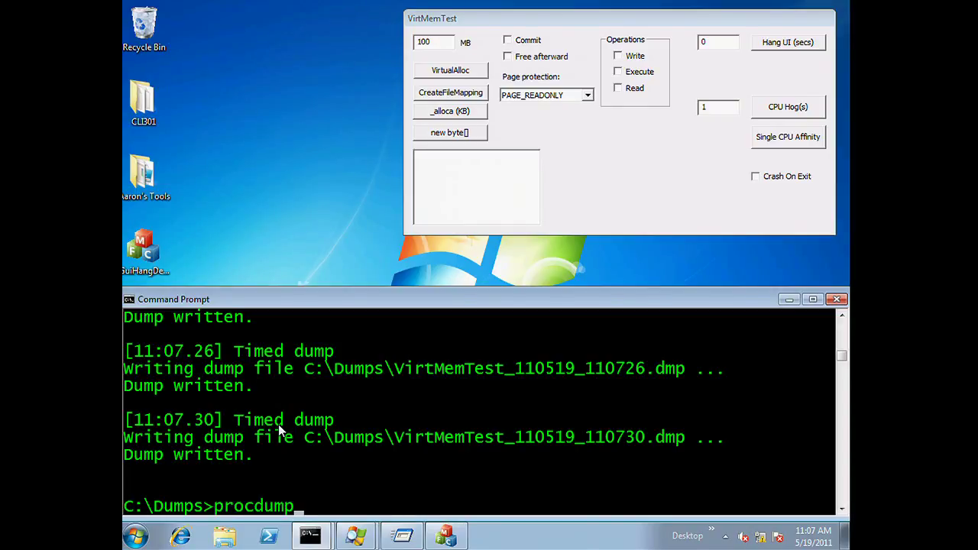
type(" -c 80 -s 2 virtmemtest")
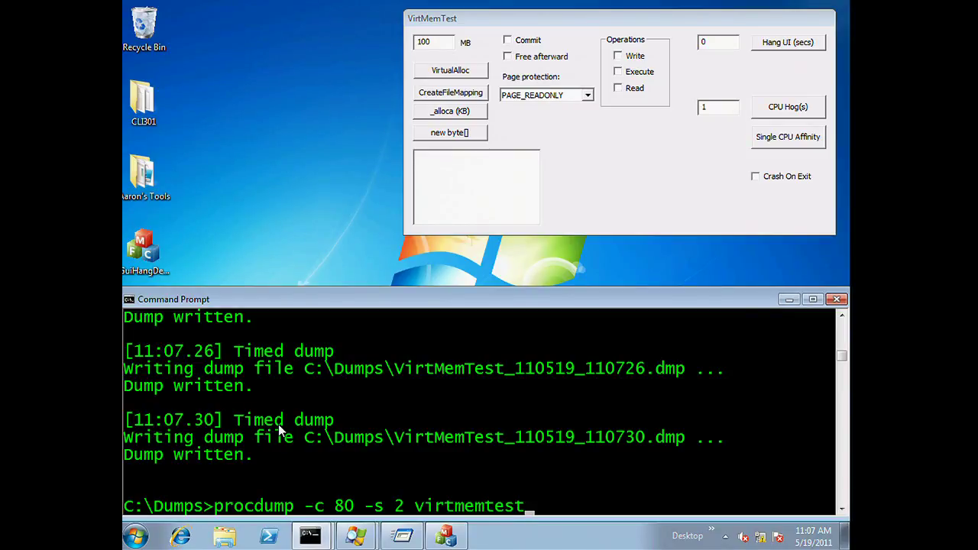
key("Return")
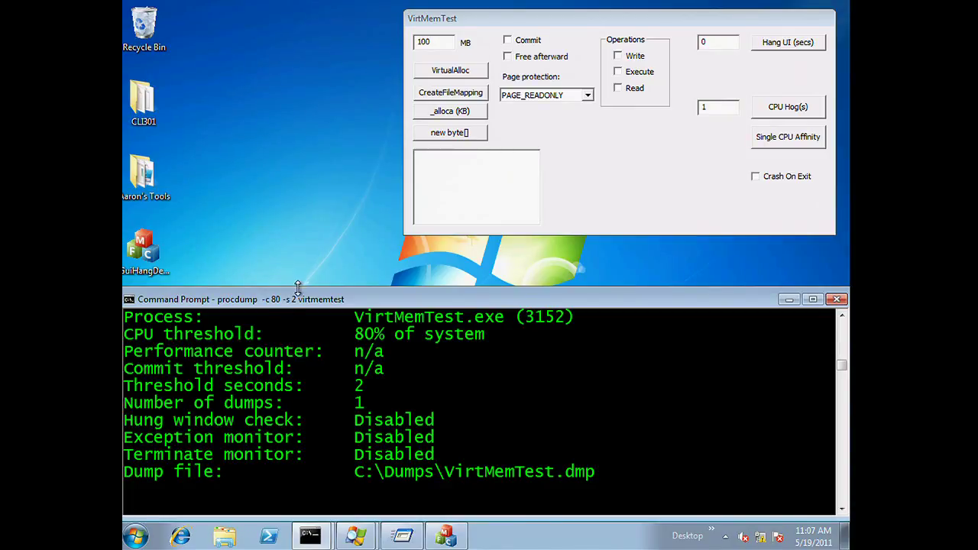
left_click_drag(295, 292, 295, 223)
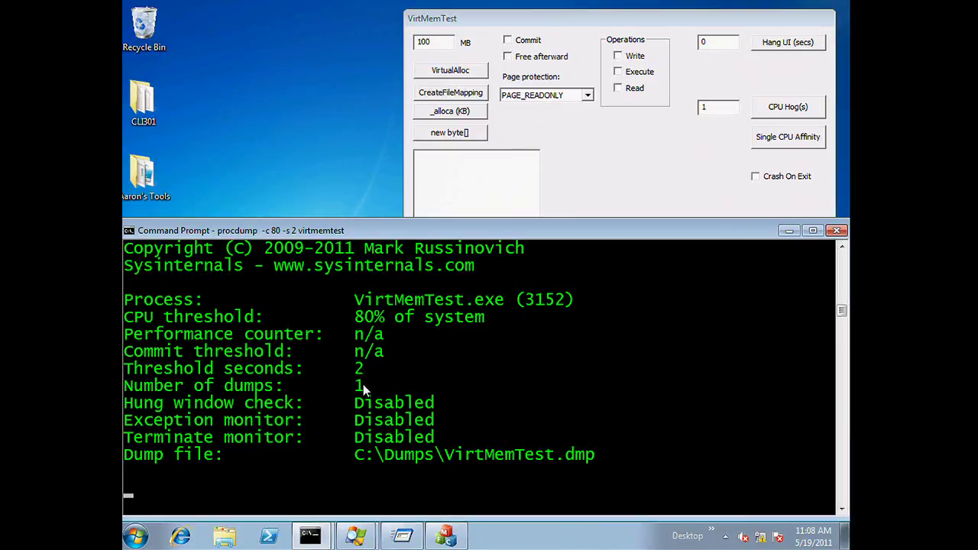
Open Process Explorer's System Information CPU graphs and start one CPU hog in VirtMemTest
left_click(671, 23)
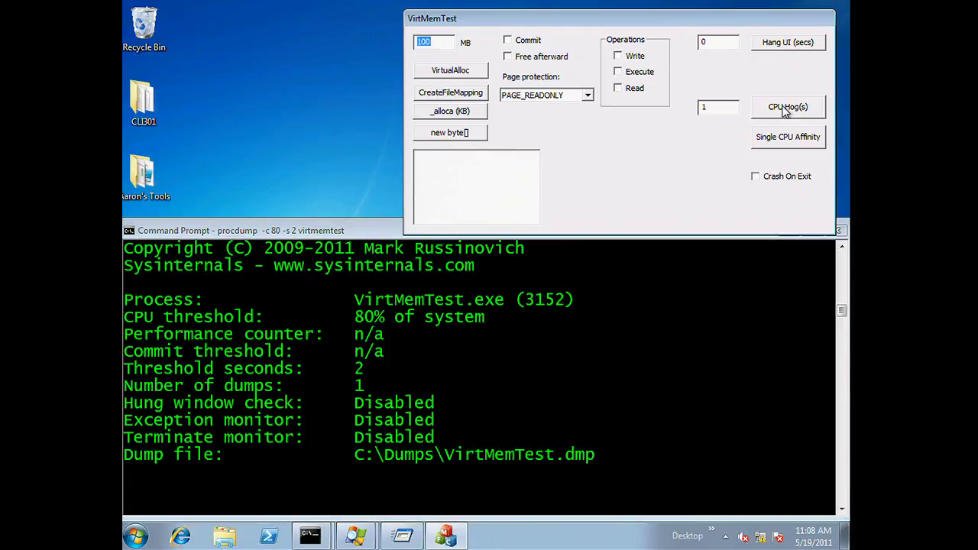
left_click(787, 108)
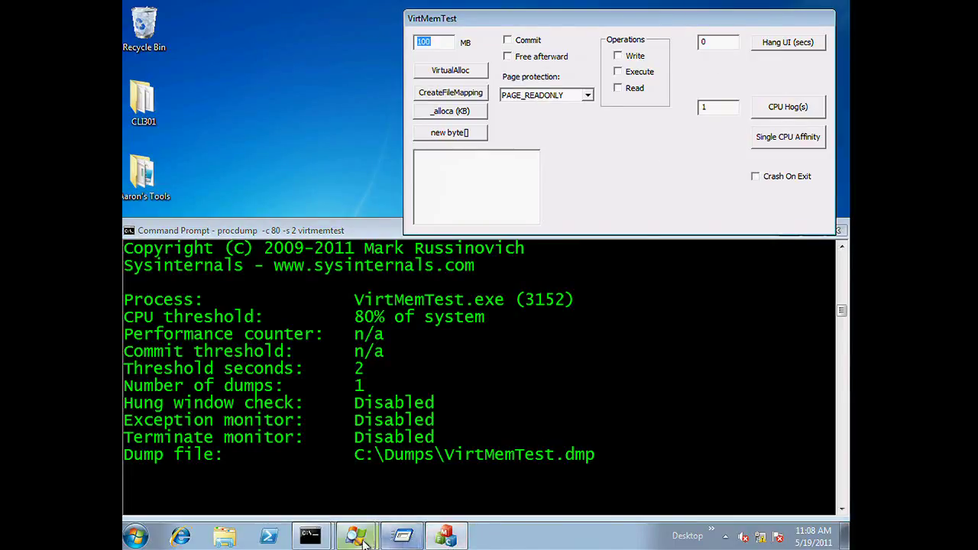
mouse_move(365, 539)
left_click(345, 482)
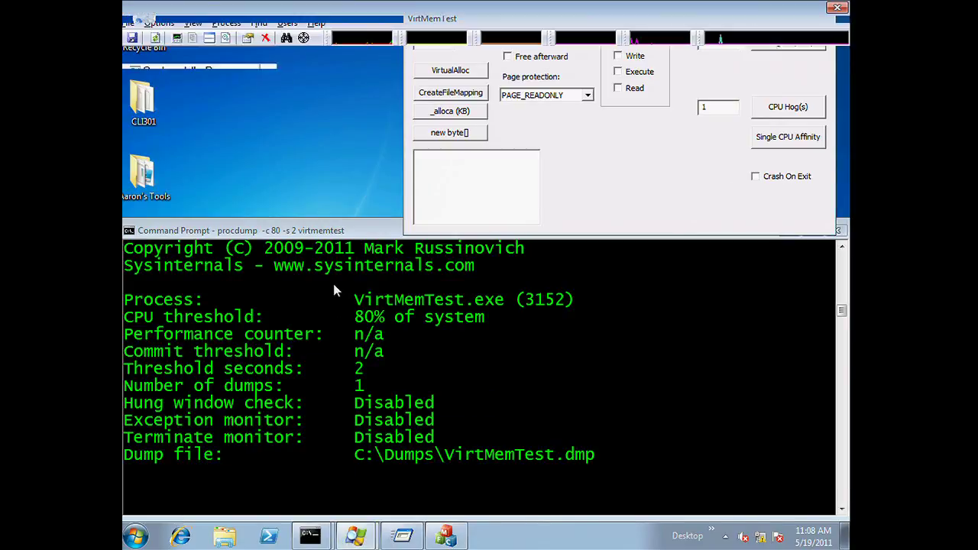
left_click(357, 39)
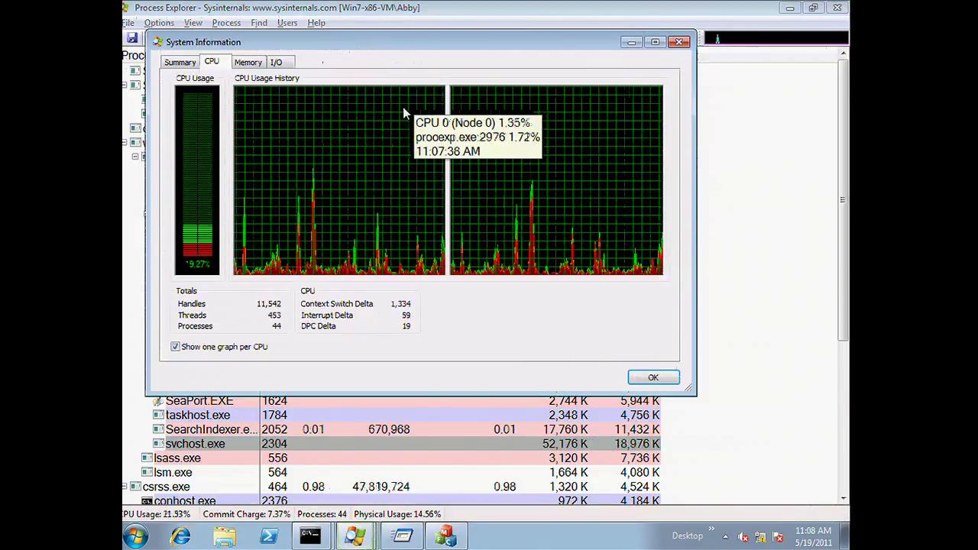
key("alt+Tab")
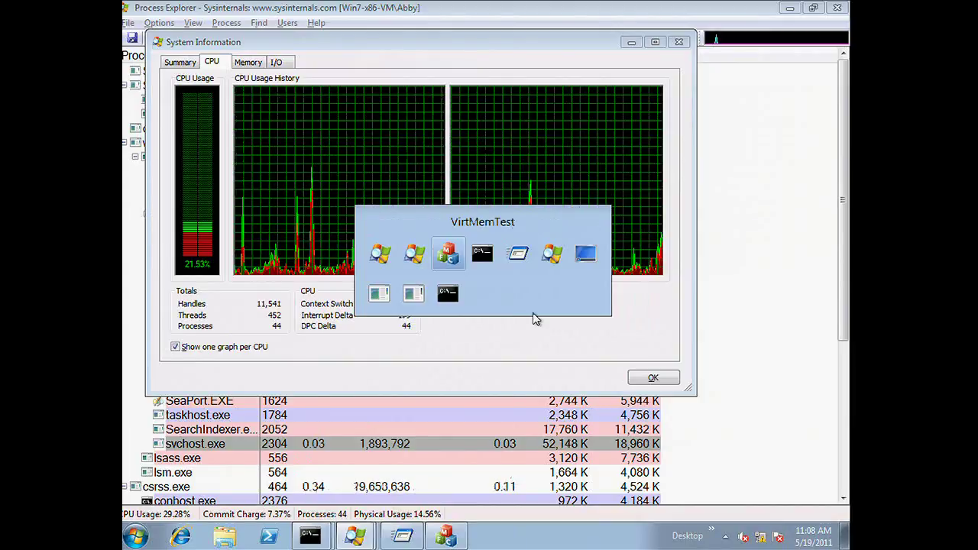
left_click(787, 113)
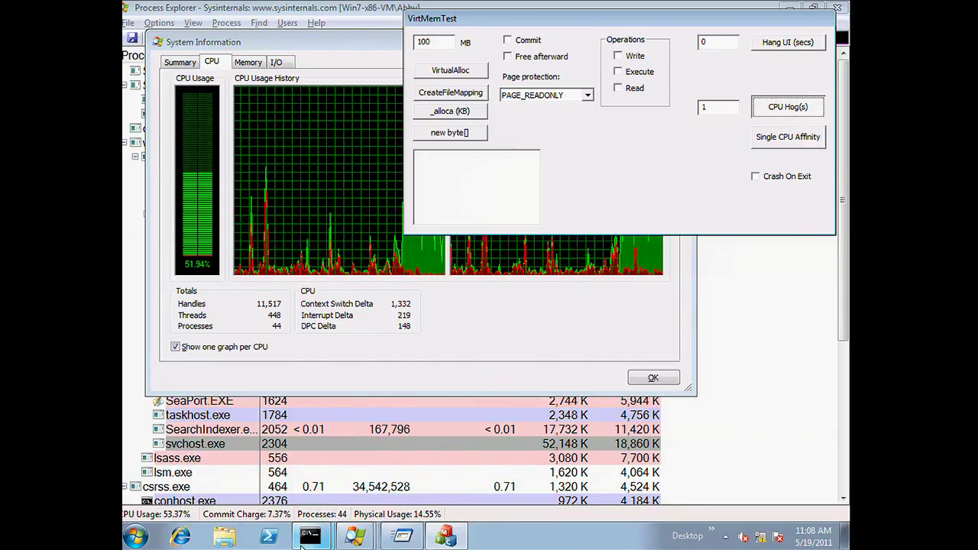
Cancel the running dump monitoring and add the -u option to the recalled command, making it procdump -c 80 -u -s 2 virtmemtest
mouse_move(309, 534)
left_click(307, 504)
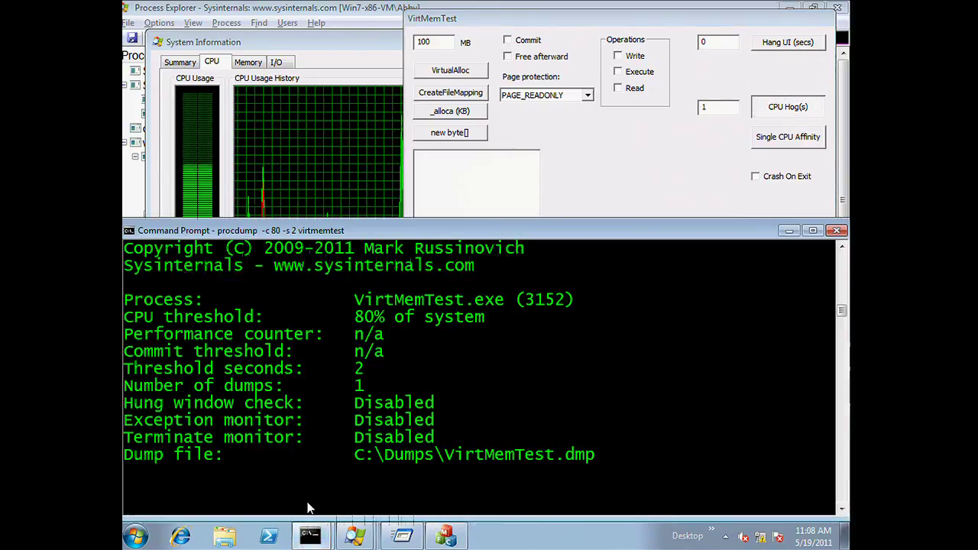
key("ctrl+c")
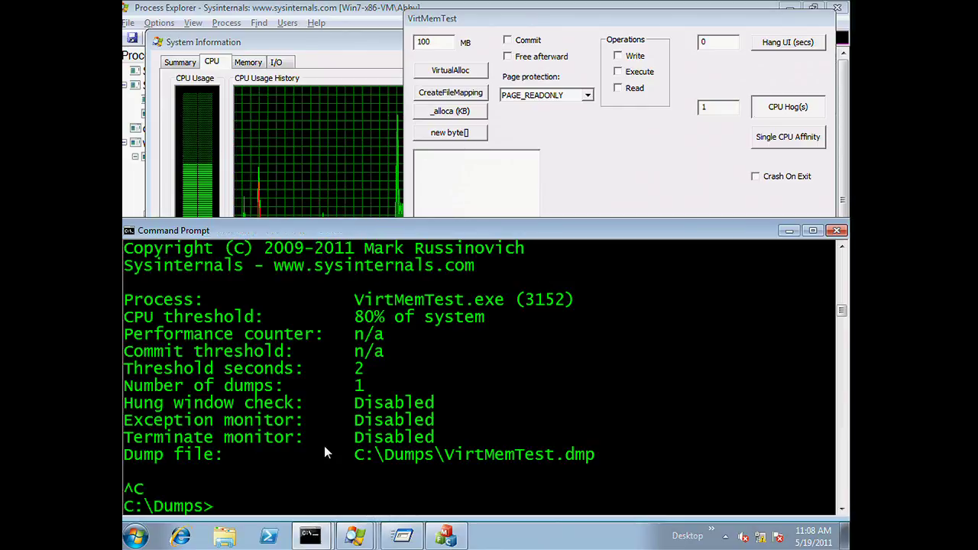
key("Up")
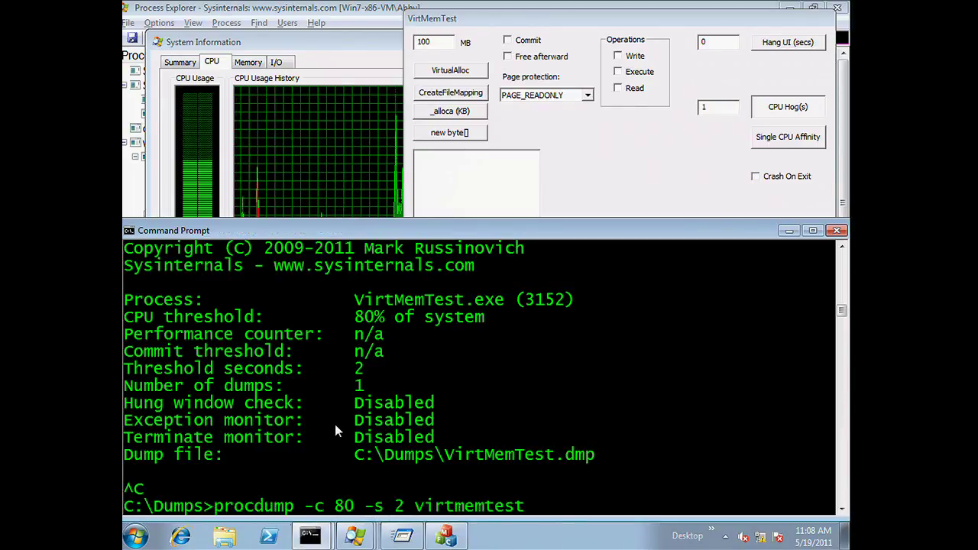
key("ctrl+Left")
key("ctrl+Left")
key("ctrl+Left")
type("-u")
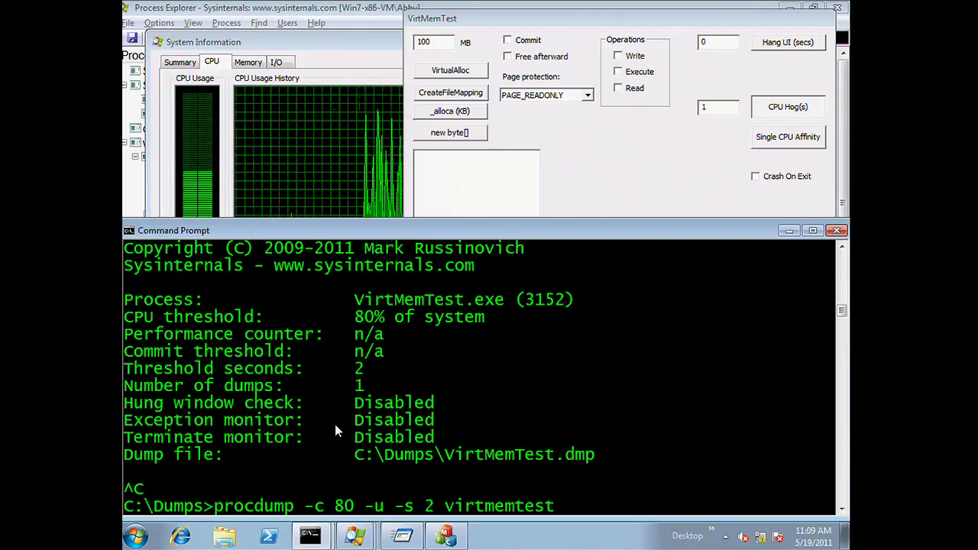
Stop the CPU hog and close VirtMemTest, and try to run the edited procdump command
left_click(796, 109)
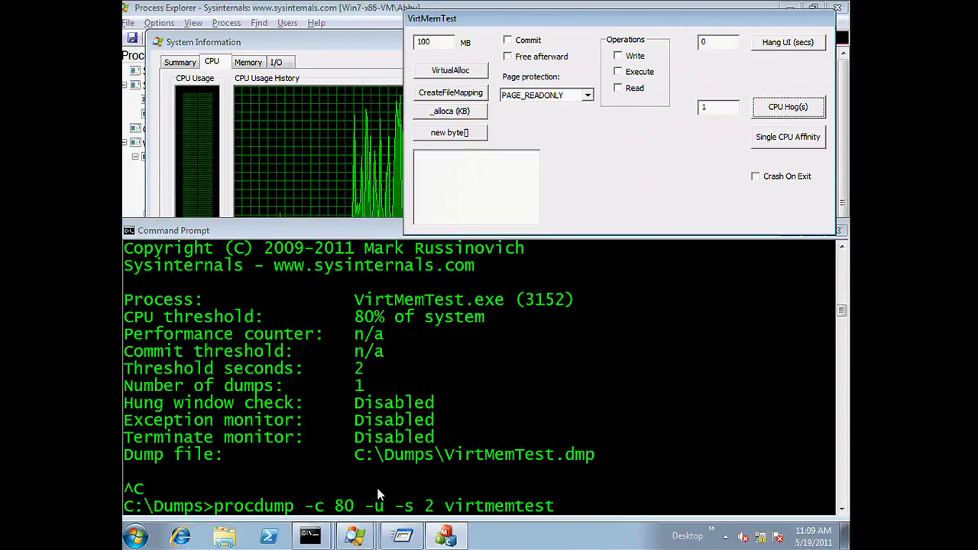
key("alt+F4")
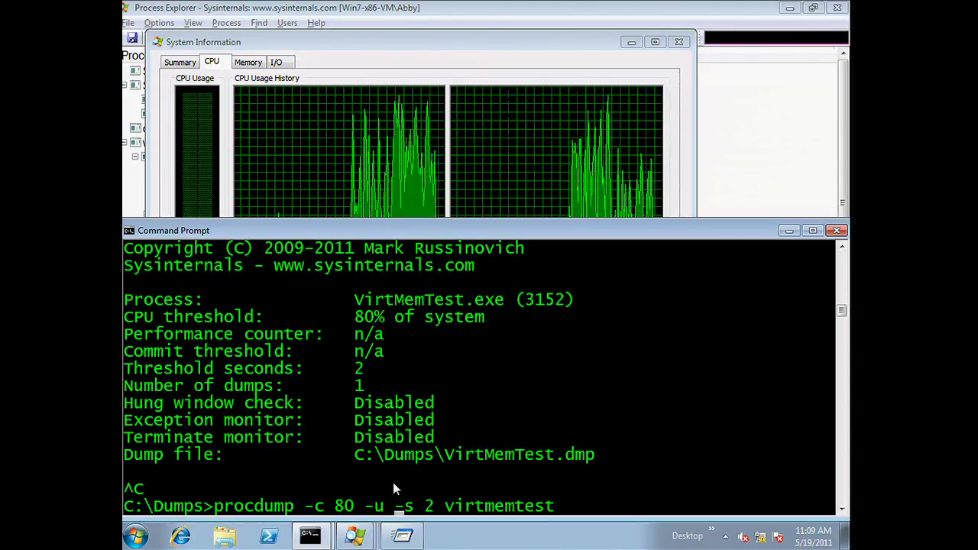
key("Return")
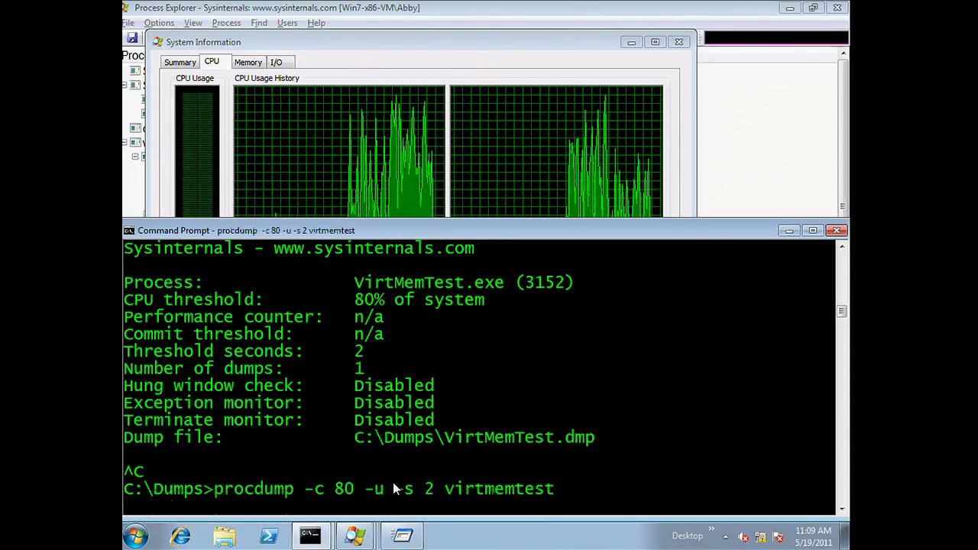
Relaunch VirtMemTest and start single-core CPU monitoring with procdump -c 80 -u -s 2 virtmemtest
mouse_move(375, 534)
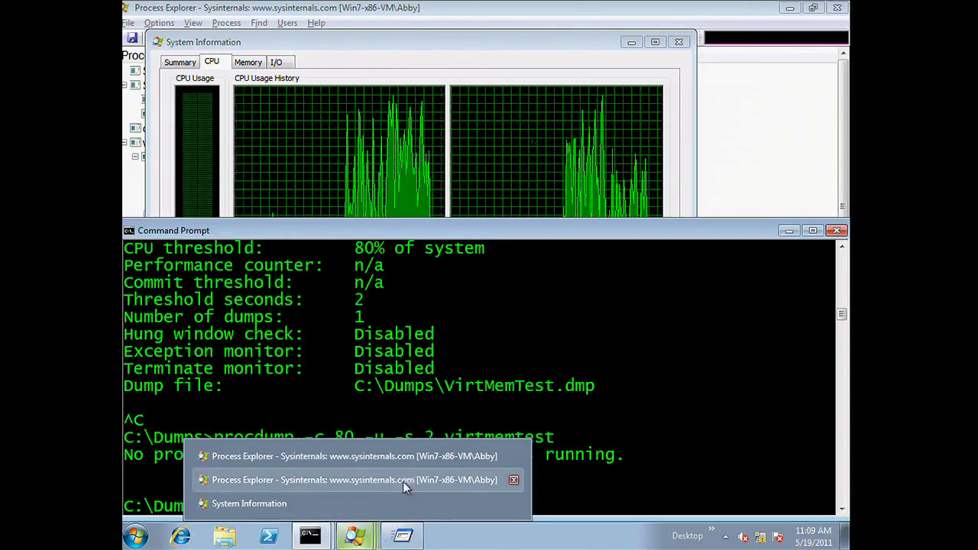
left_click(419, 386)
right_click(409, 416)
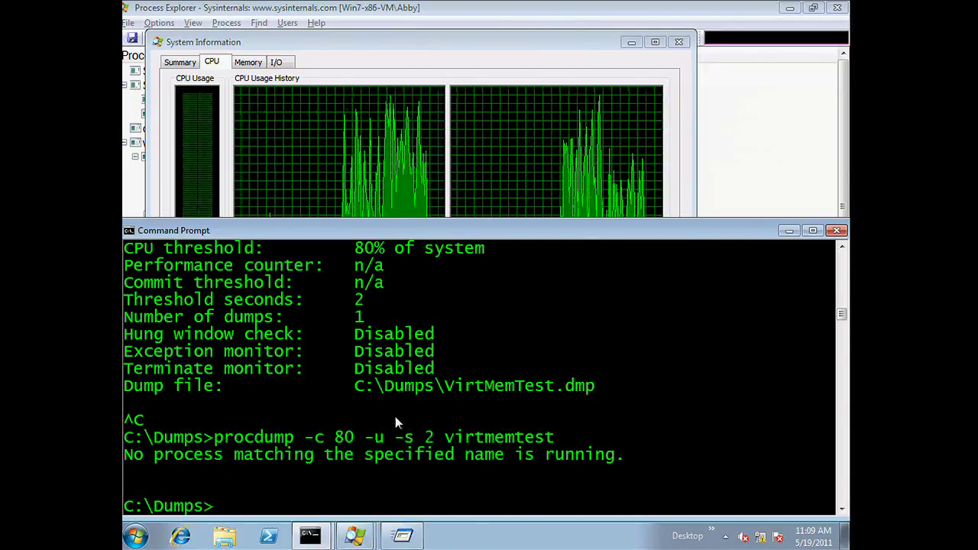
left_click(711, 530)
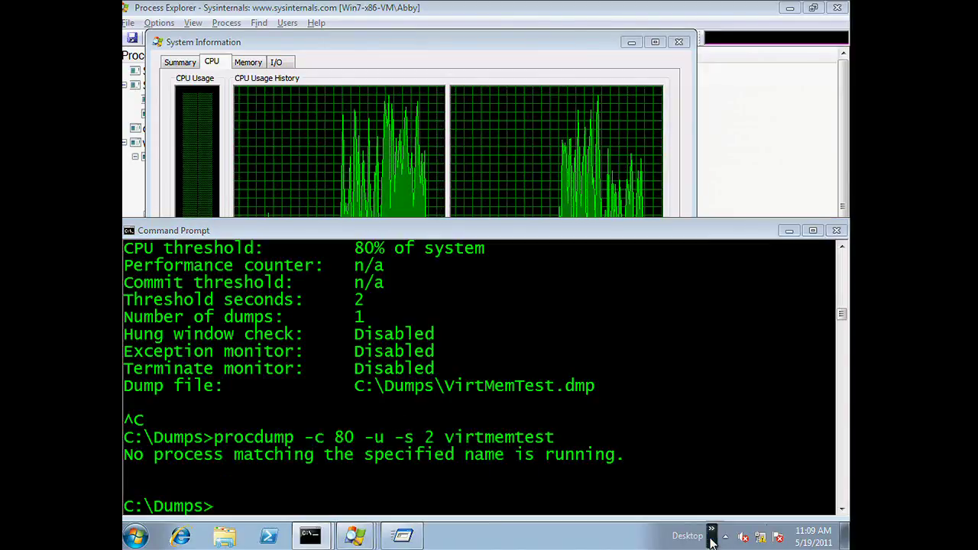
left_click(752, 513)
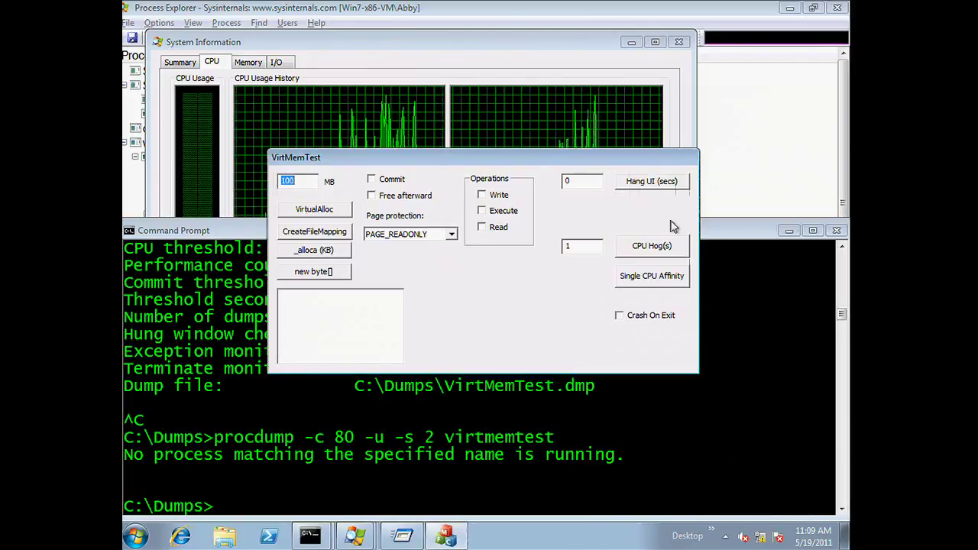
left_click(437, 436)
key("Up")
key("Return")
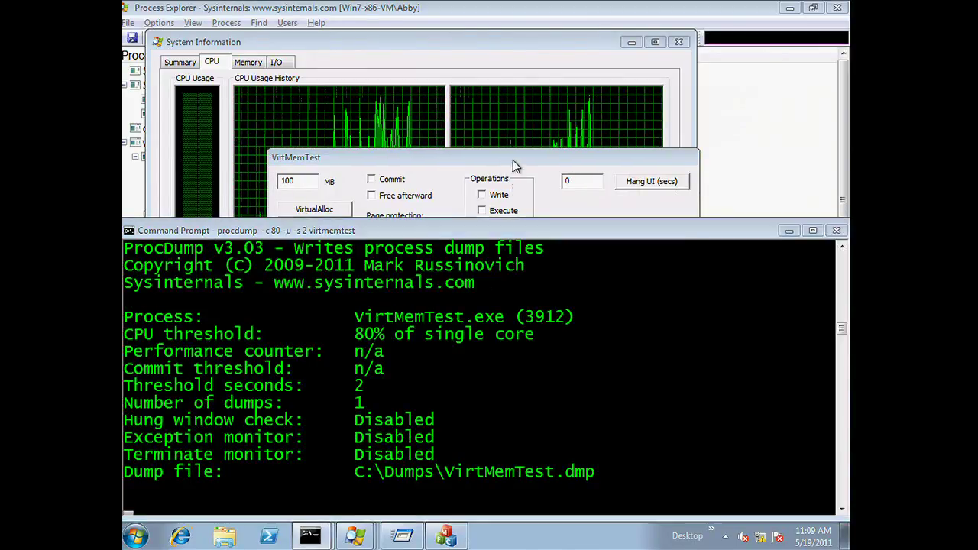
Run one CPU hog in VirtMemTest until ProcDump writes the dump, and stop the hog
left_click(512, 159)
left_click(652, 247)
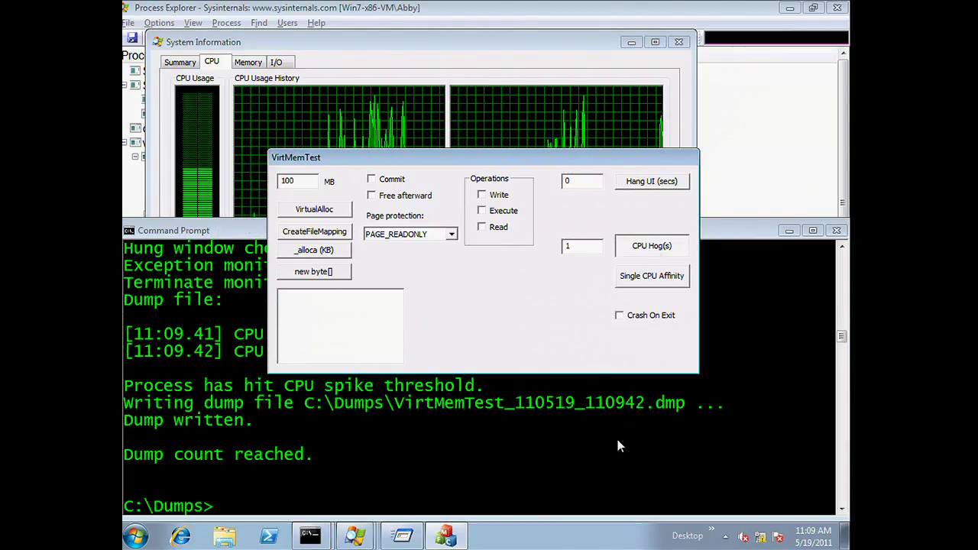
left_click(633, 252)
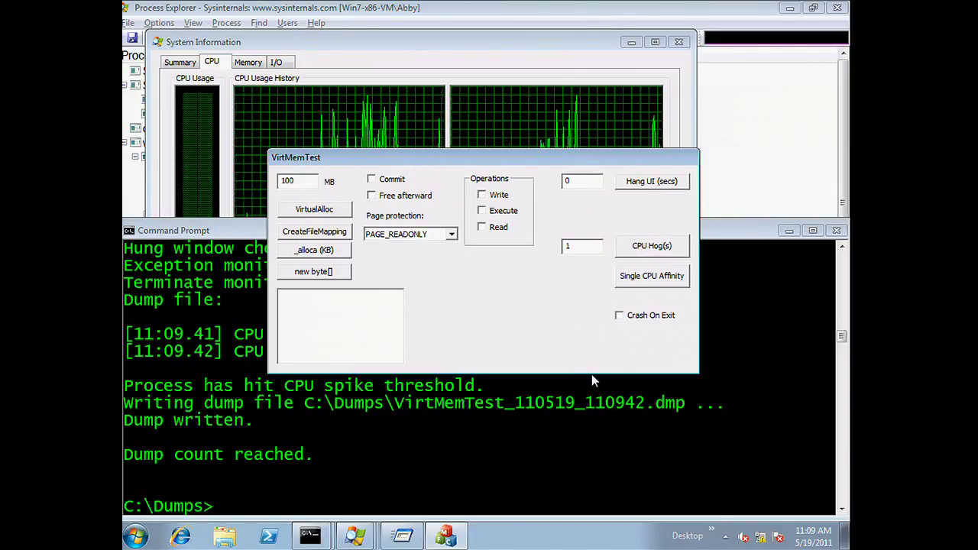
Open the CPU-triggered dump in the debugger with windbg -z VirtMemTest_110519_110942.dmp
left_click(533, 447)
type("wind")
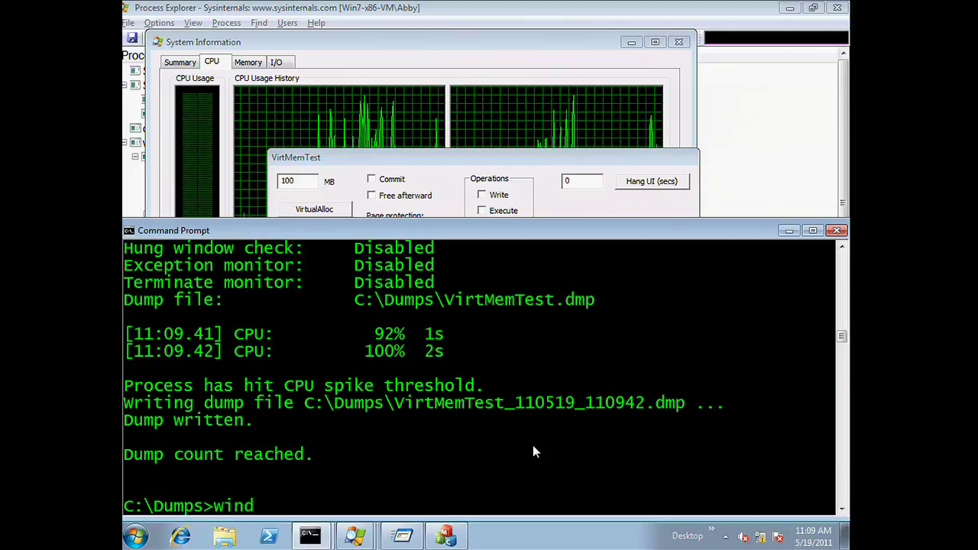
type("bg -z")
key("Tab")
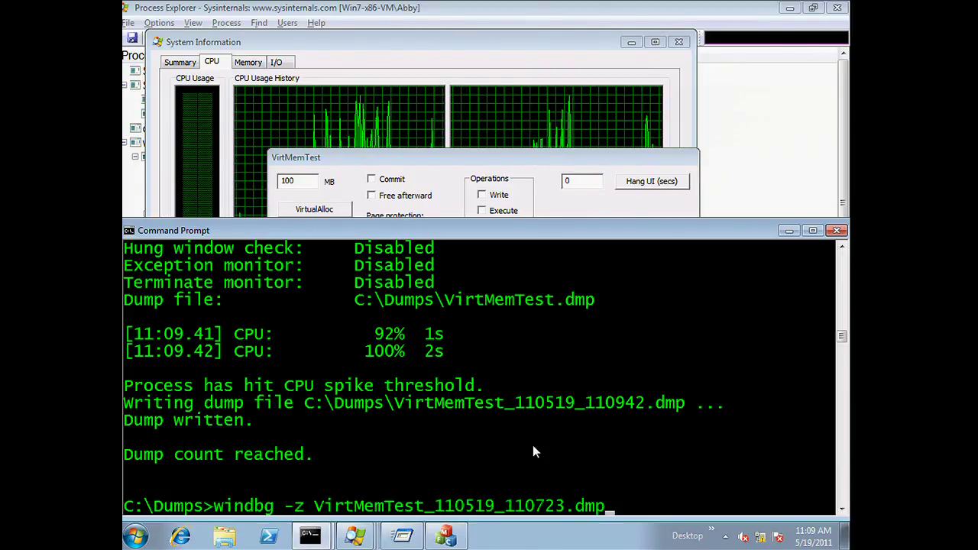
key("Tab")
key("Return")
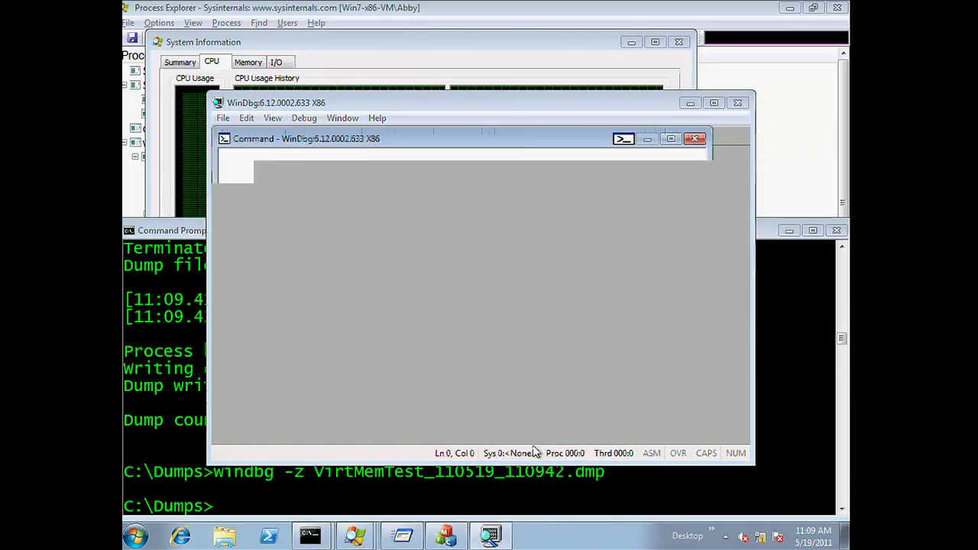
Highlight the dump comment's procdump command line and CPU-consuming thread, and expand the Command window to fill WinDbg
left_click_drag(241, 237, 503, 246)
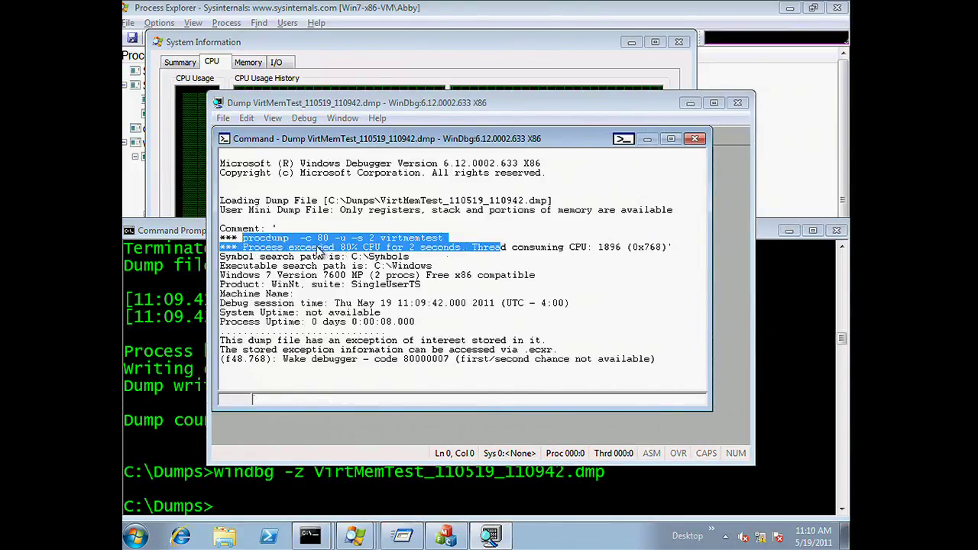
left_click_drag(498, 248, 627, 248)
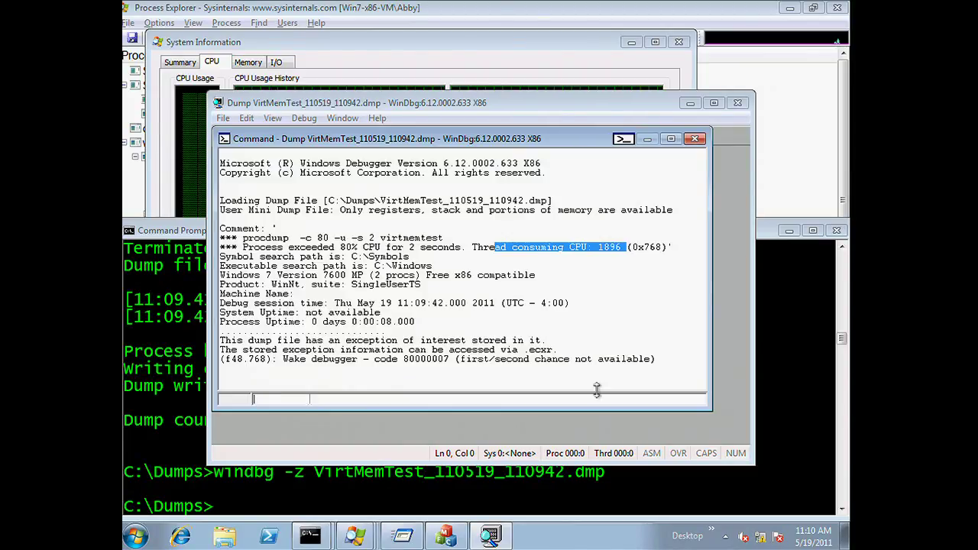
double_click(580, 142)
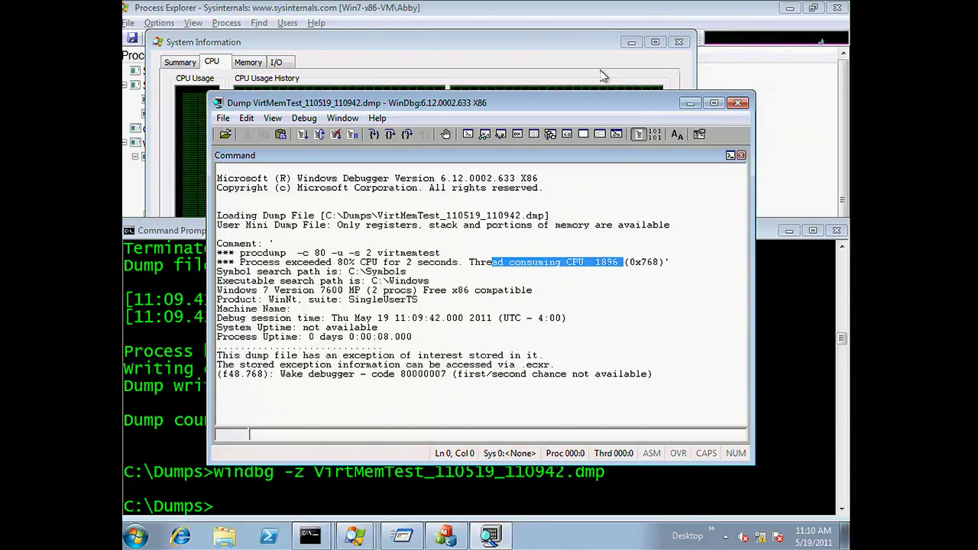
Display the thread's call stack with kvn to examine CpuHogThread, and close WinDbg without saving the workspace
type("kvn")
key("Return")
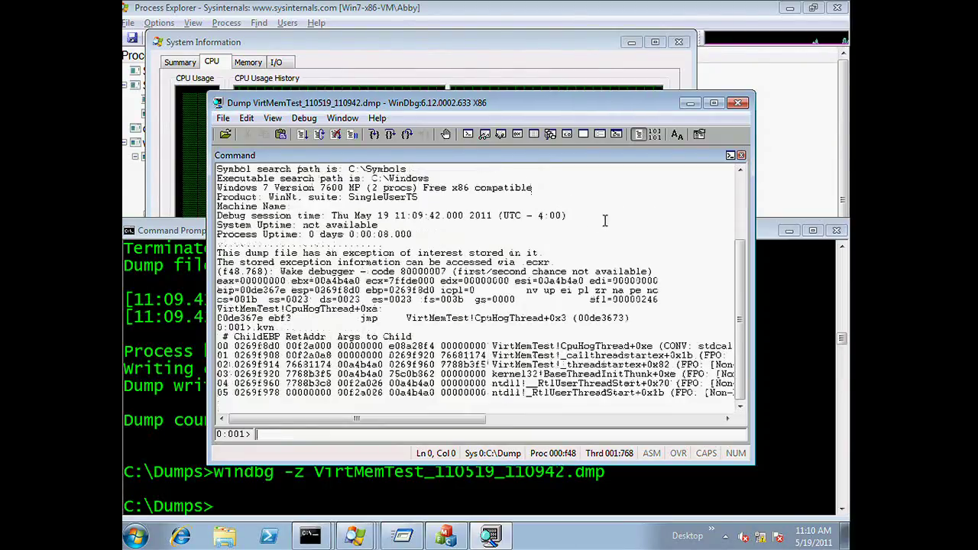
left_click_drag(561, 345, 634, 345)
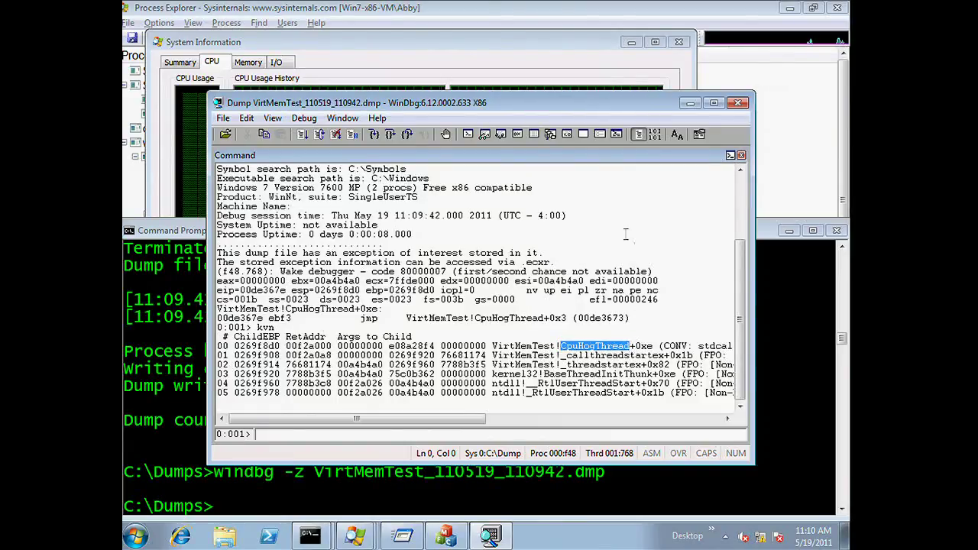
left_click(738, 103)
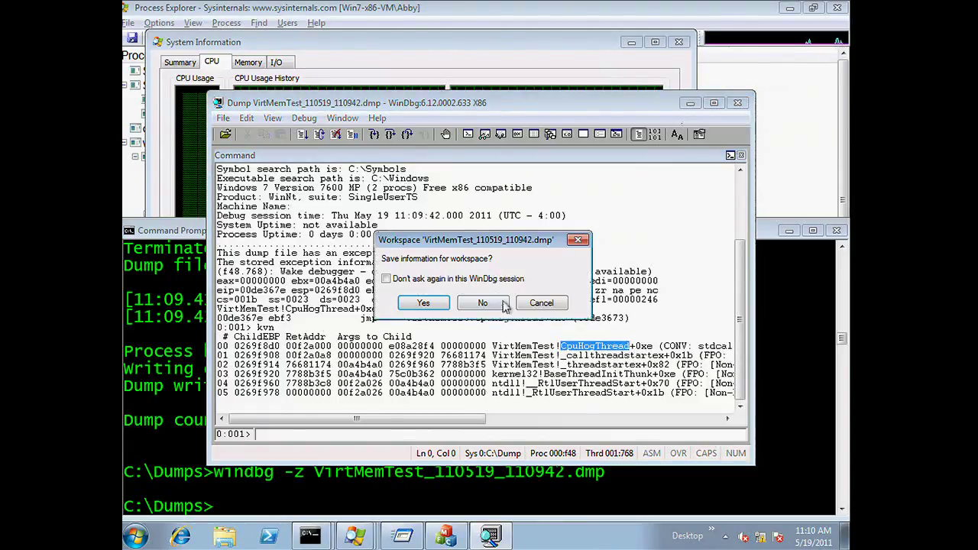
left_click(500, 304)
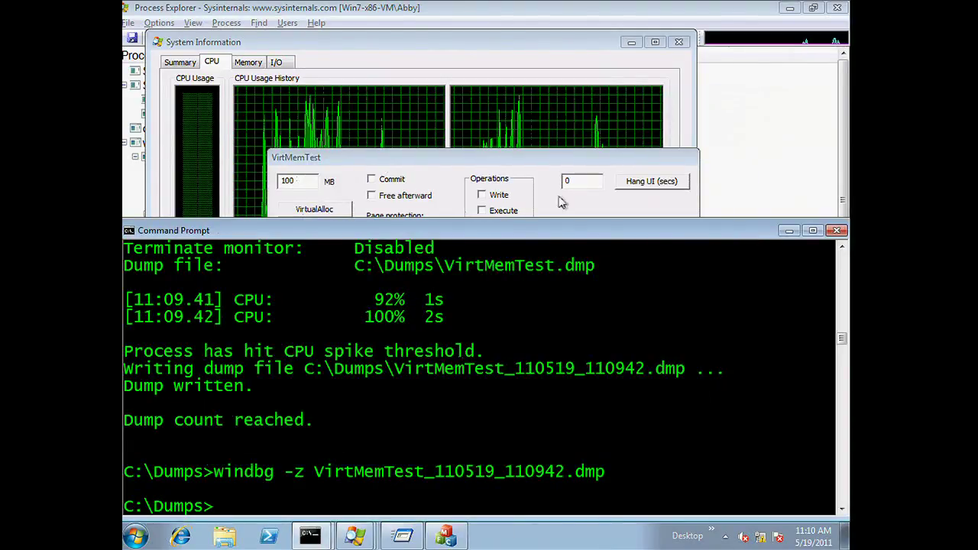
Start unhandled-exception dump monitoring with procdump -e virtmemtest in the Command Prompt
left_click(558, 161)
left_click(425, 427)
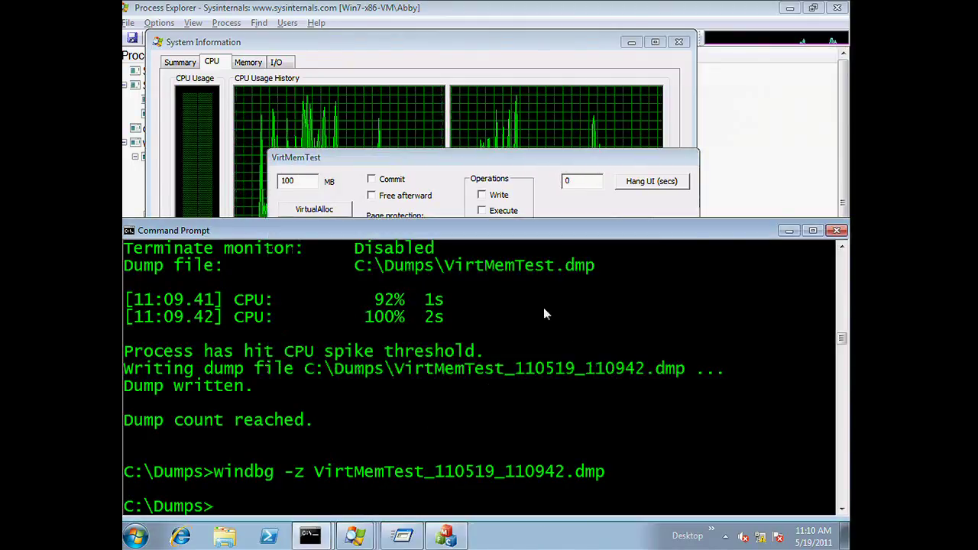
left_click(548, 170)
left_click(358, 484)
type("procdump -e")
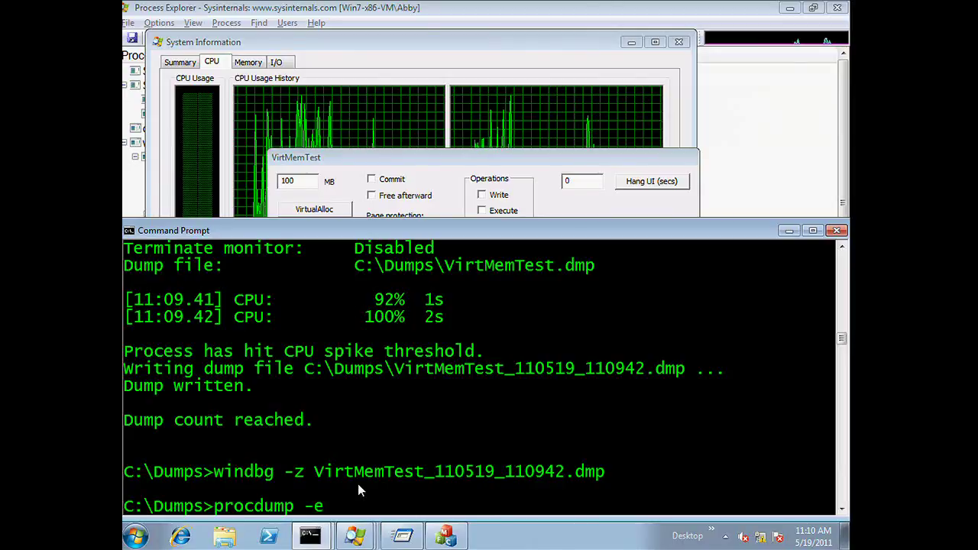
type(" virtmemtest")
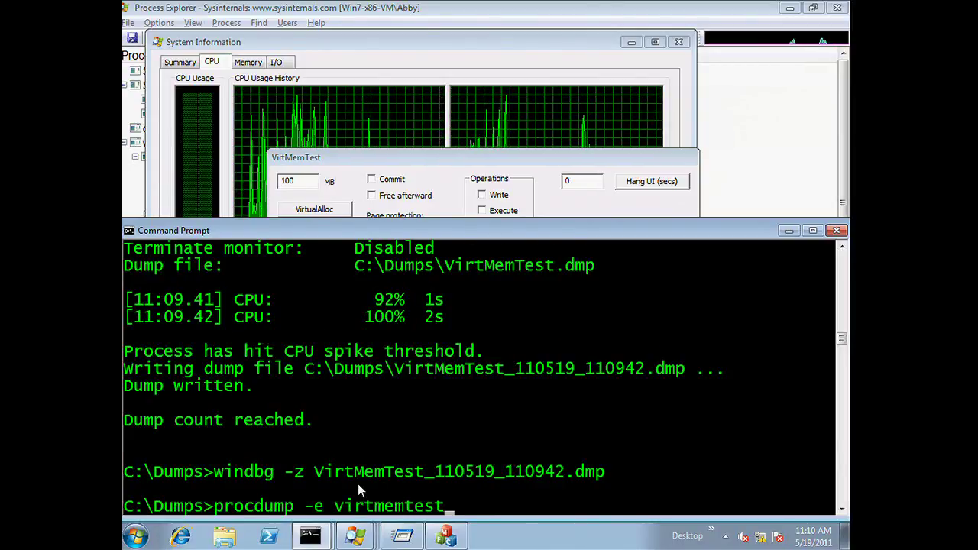
key("Return")
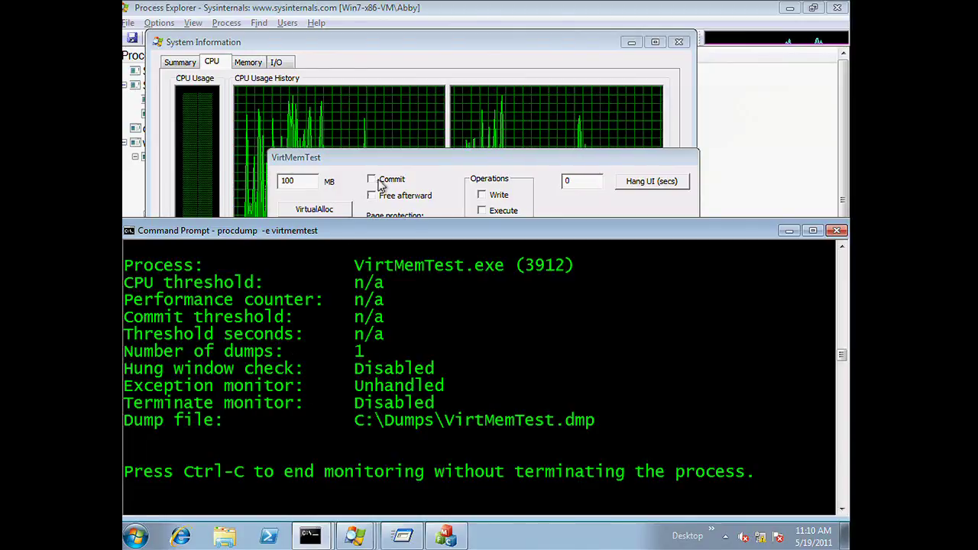
Crash VirtMemTest by running VirtualAlloc for 100 MB with Commit, Free afterward, PAGE_READWRITE protection and the Execute operation enabled
left_click(388, 158)
left_click(372, 179)
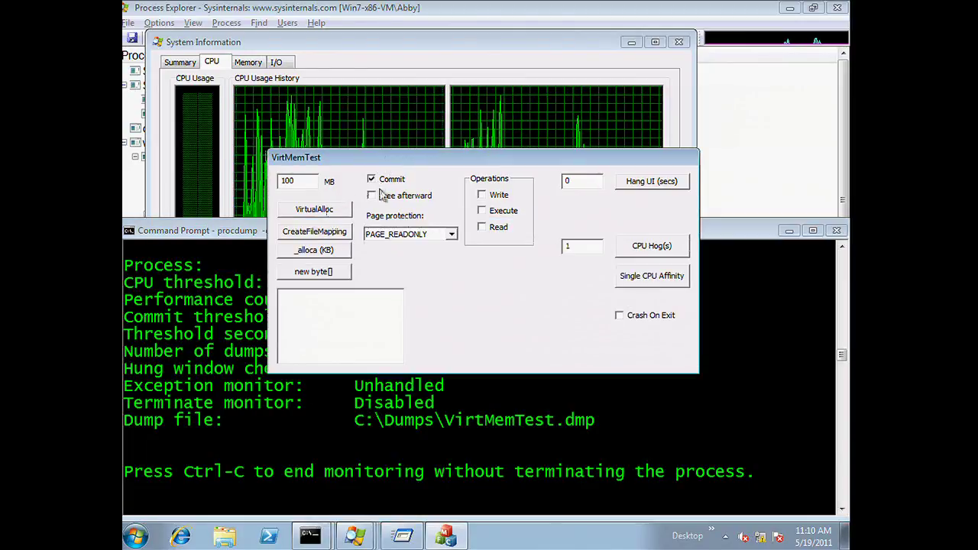
left_click(386, 197)
left_click(391, 233)
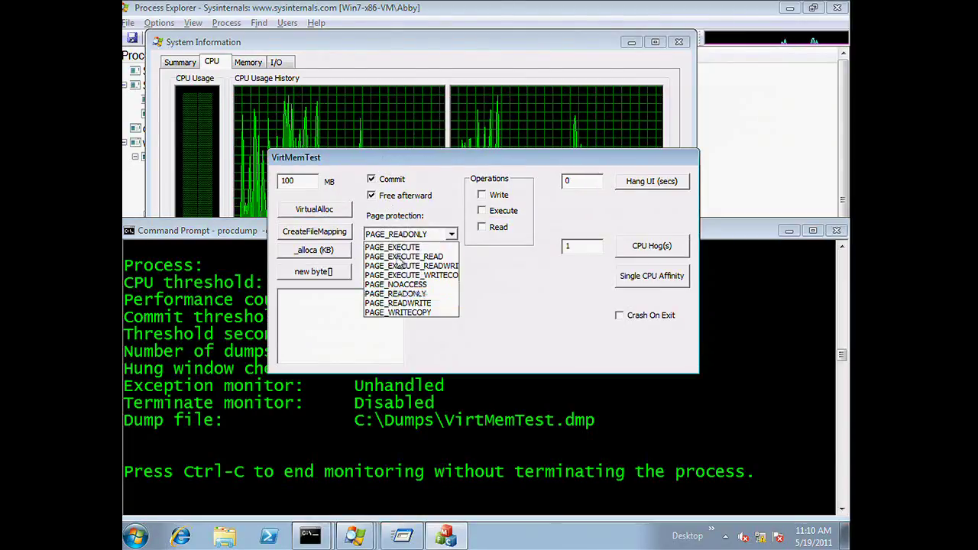
left_click(413, 304)
left_click(489, 214)
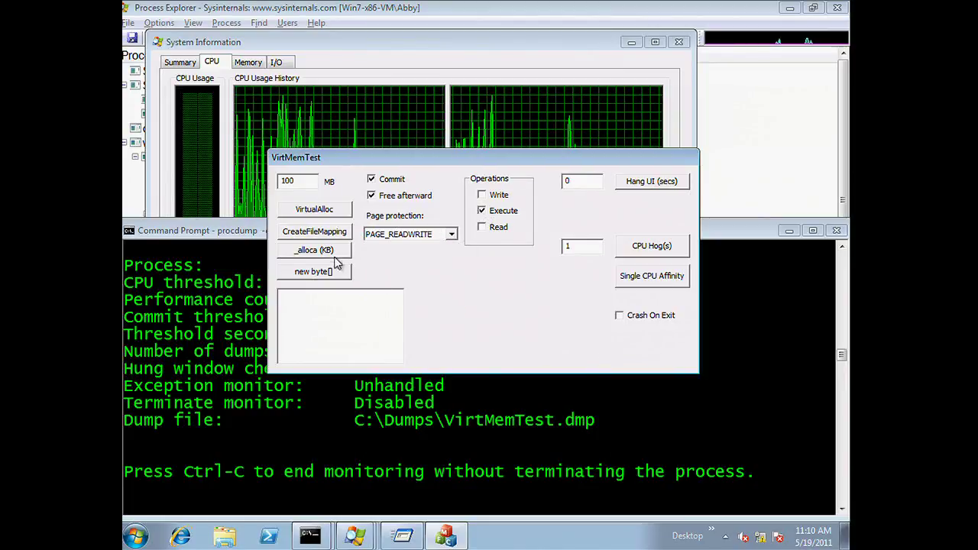
left_click(329, 214)
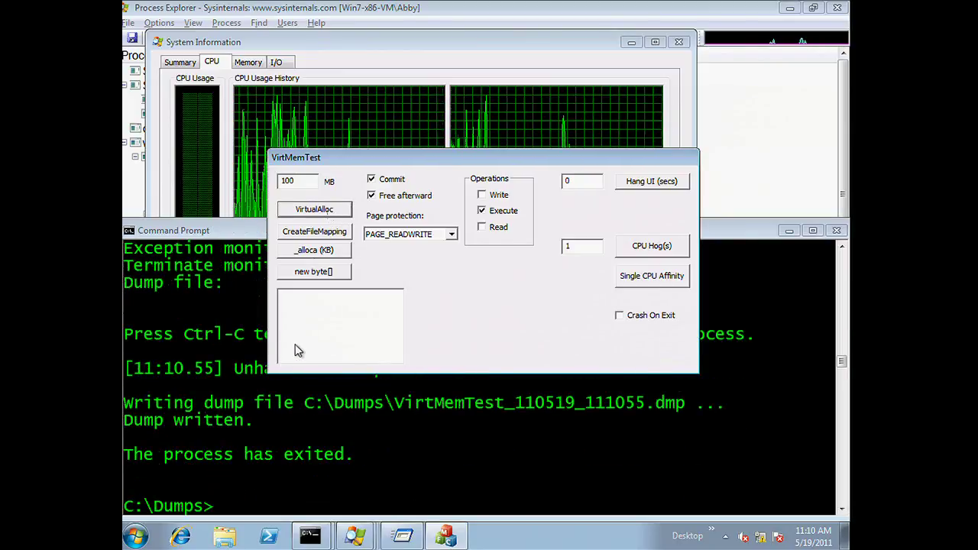
Open the unhandled-exception dump from the Command Prompt with windbg -z VirtMemTest_110519_111055.dmp
left_click(394, 401)
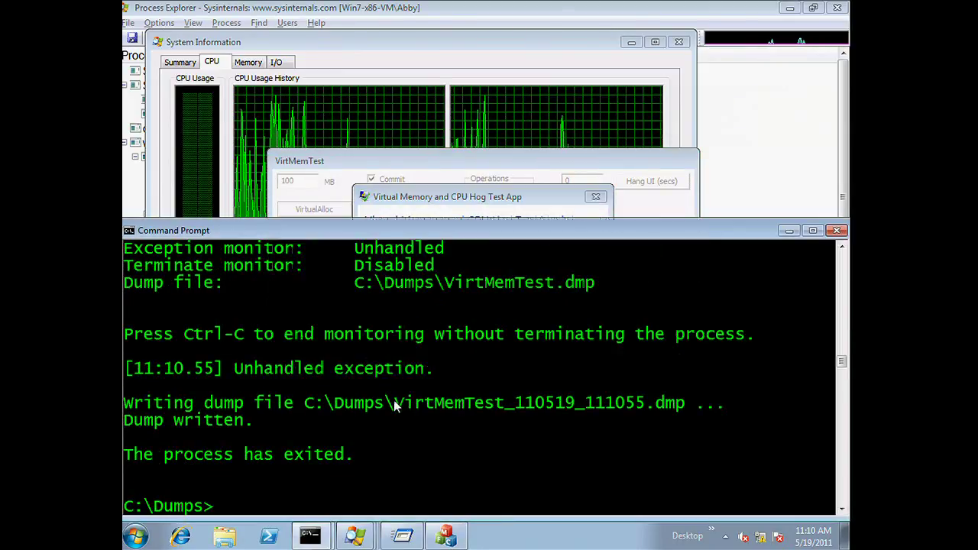
type("virt")
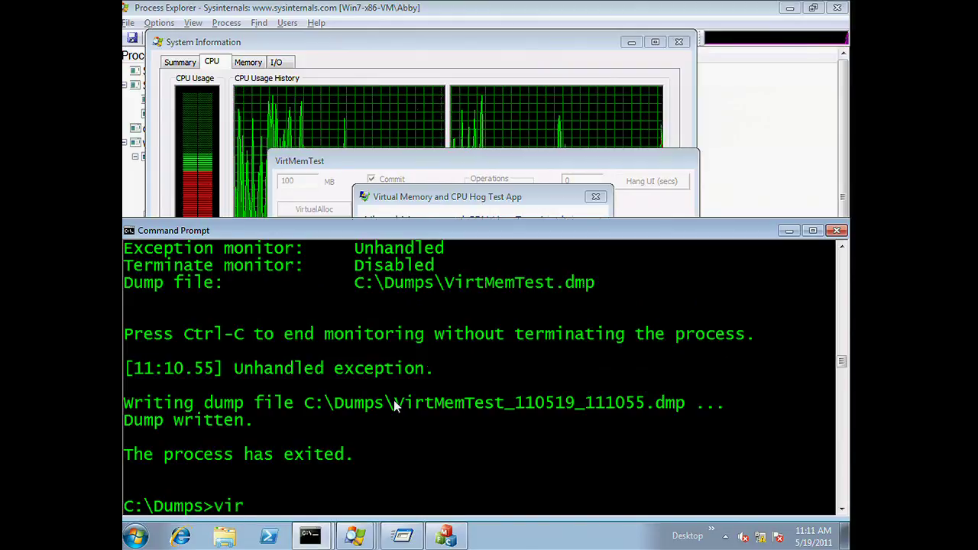
key("BackSpace")
type("wind")
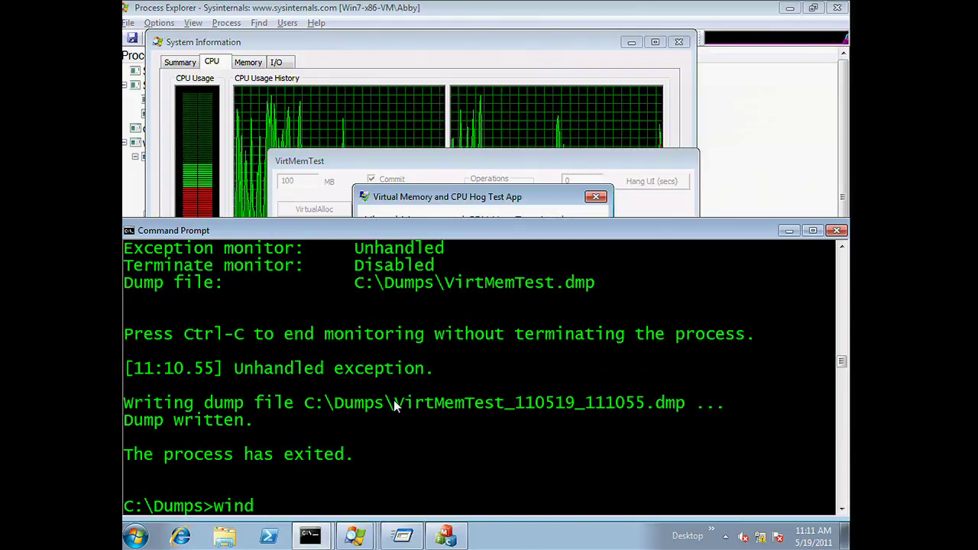
type("bg -z")
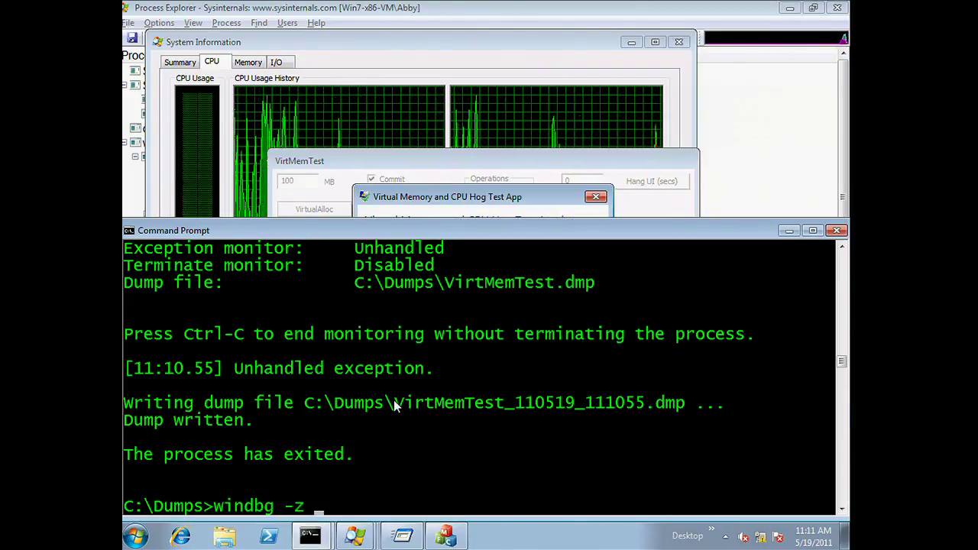
type(" v")
key("Tab")
key("Tab")
key("Return")
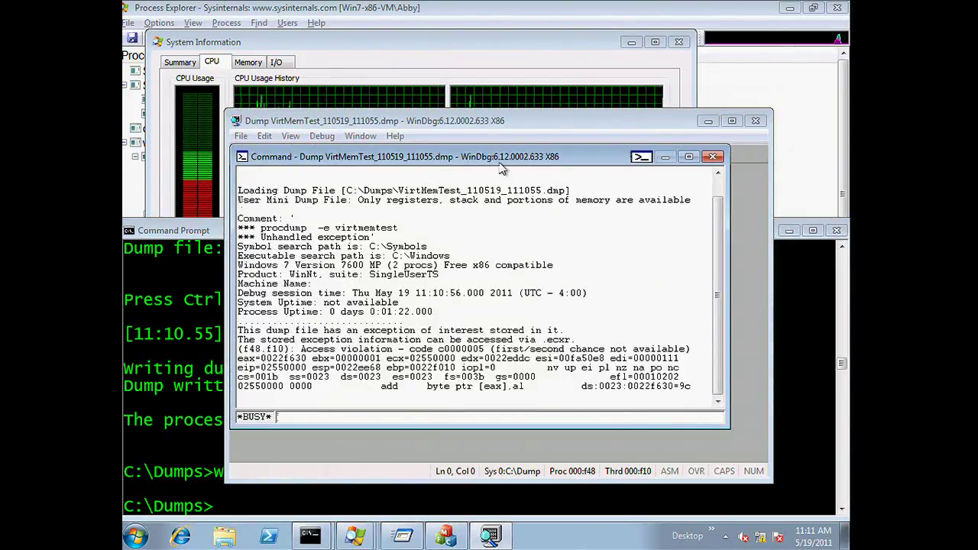
Maximize WinDbg and its Command window, and analyze the crash dump with !analyze -v
double_click(503, 157)
double_click(495, 121)
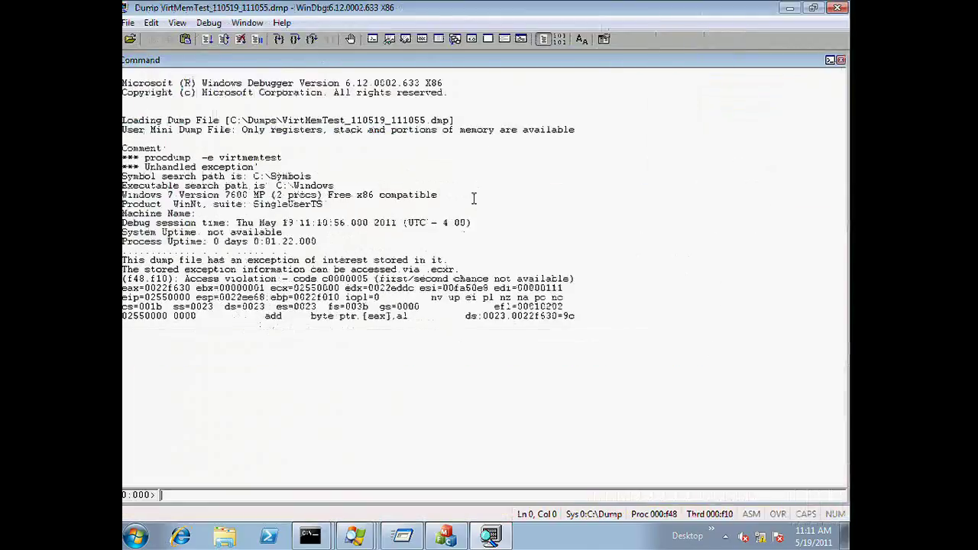
type("!analyze -v")
key("Return")
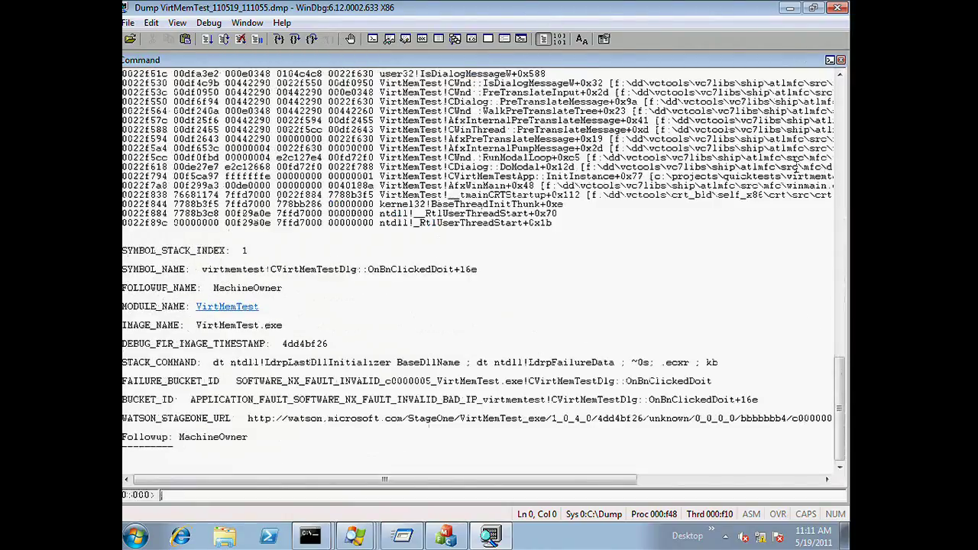
Examine the analysis's STACK_TEXT, highlighting the OnBnClickedDoit frame and the 0x2550000 address above it
left_click_drag(839, 409, 839, 302)
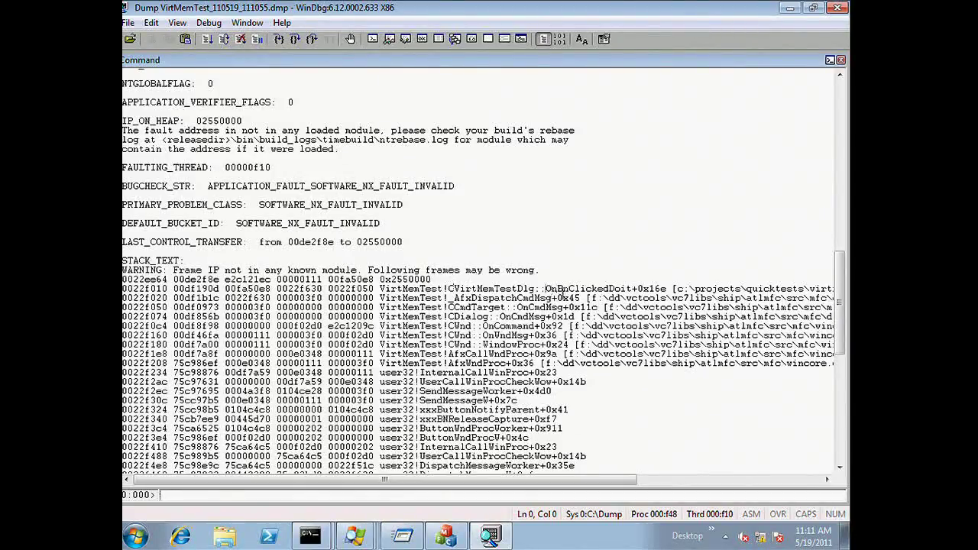
left_click_drag(546, 288, 648, 298)
double_click(397, 278)
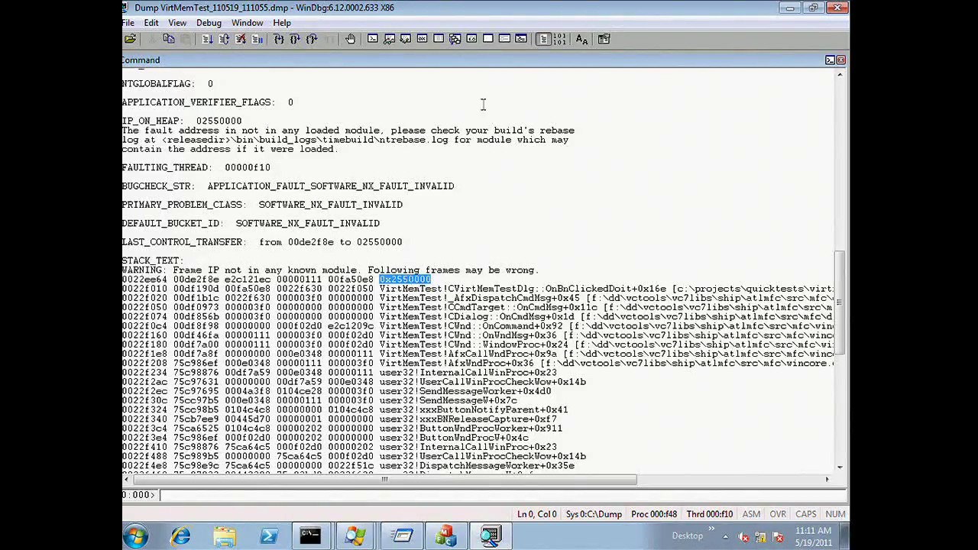
Minimize WinDbg, close the crashed VirtMemTest program and launch a new VirtMemTest instance from the desktop items
left_click(790, 8)
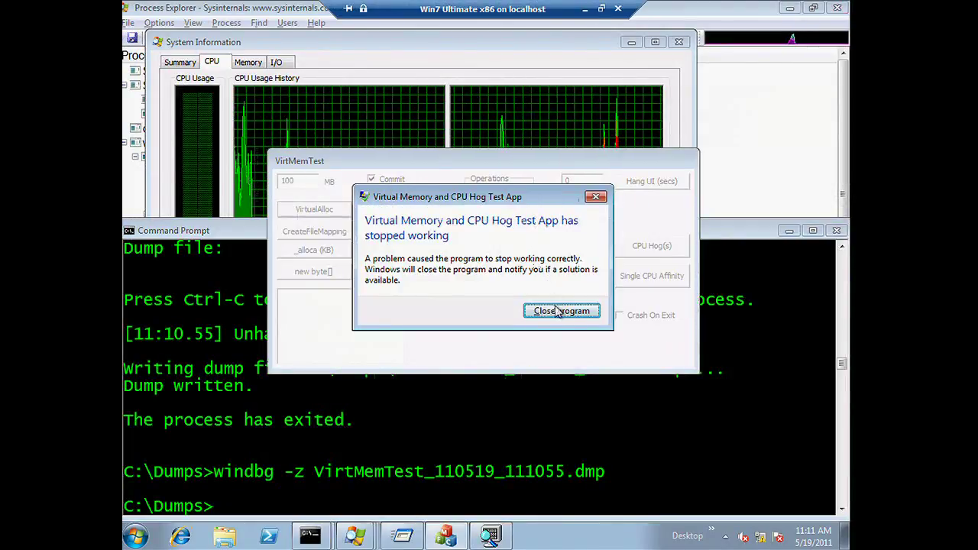
left_click(561, 310)
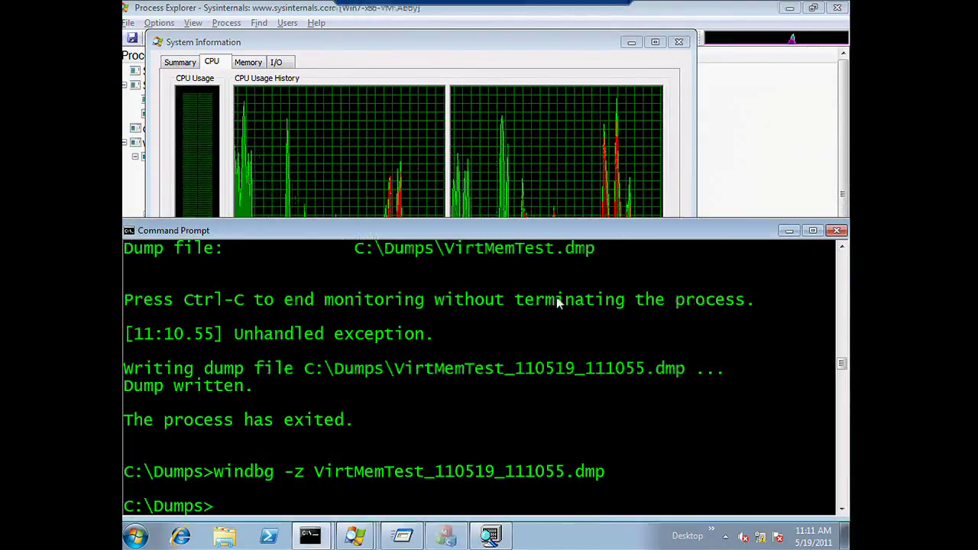
left_click(712, 529)
left_click(722, 514)
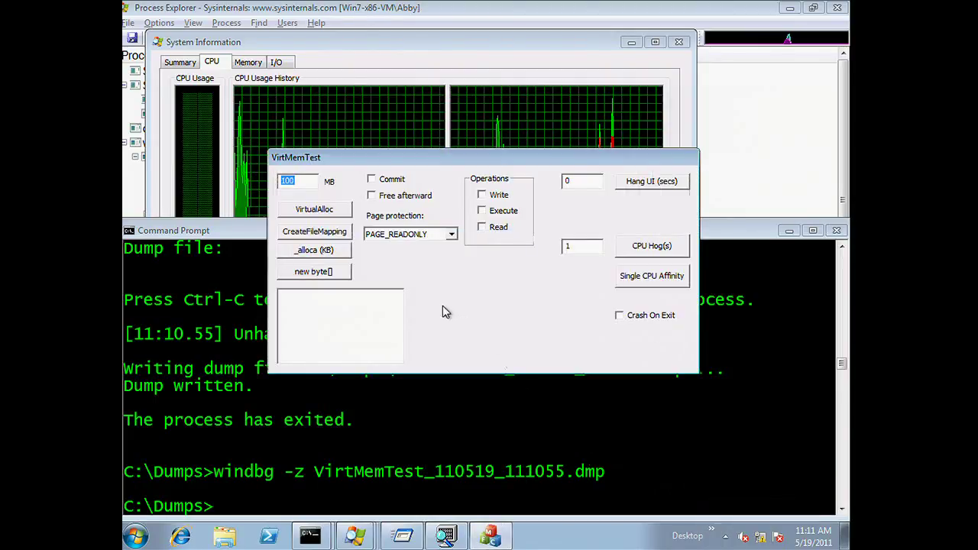
List the dump files in C:\Dumps with dir in the Command Prompt
left_click(257, 382)
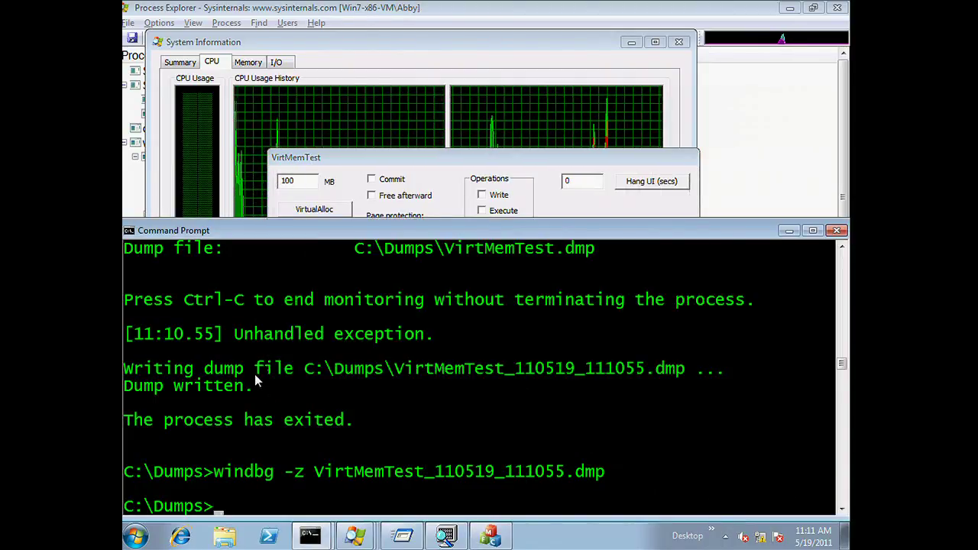
type("wind")
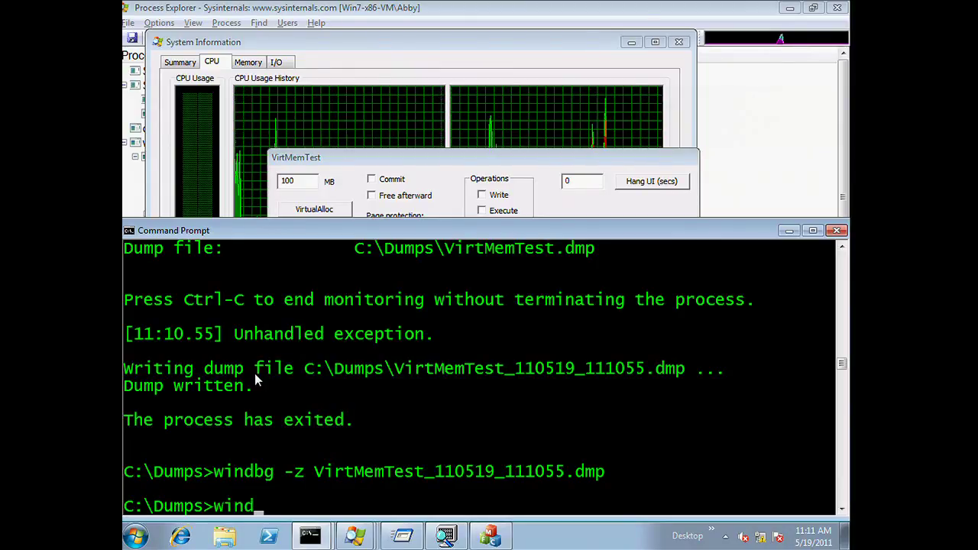
key("BackSpace")
key("BackSpace")
key("BackSpace")
key("BackSpace")
type("procdump")
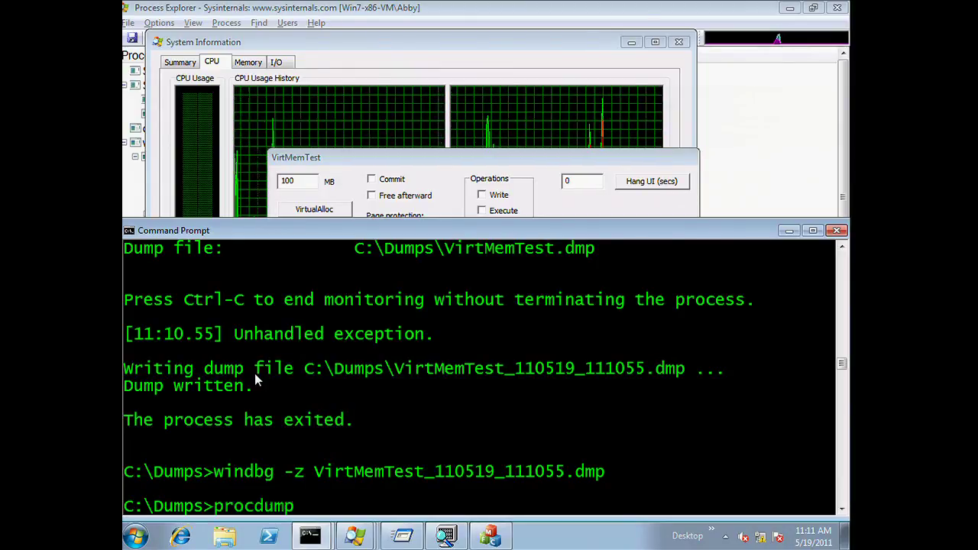
key("Escape")
type("dir")
key("Return")
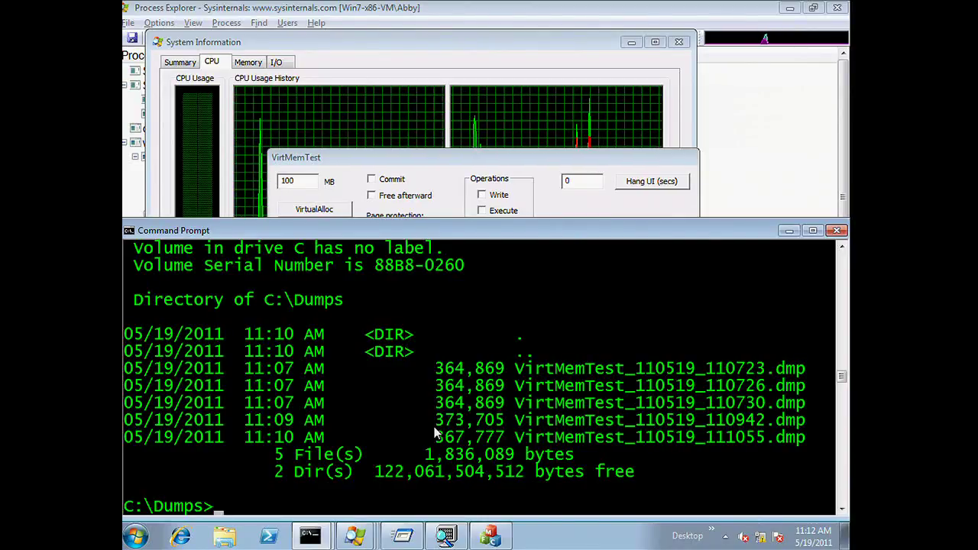
Try to run windbg -ma -m 500 virtmemtest, and close the WinDbg command-line help
type("windbg -ma ")
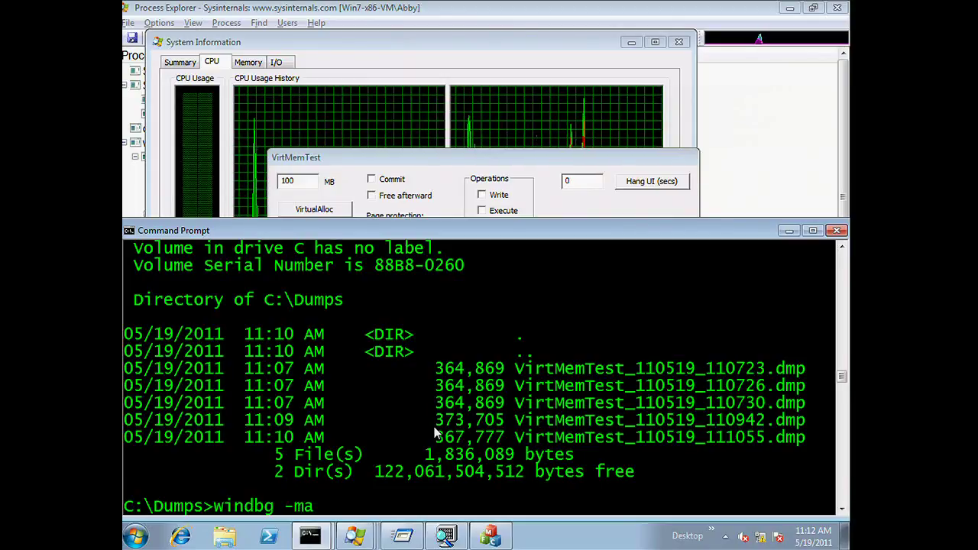
type("virt")
key("BackSpace")
key("BackSpace")
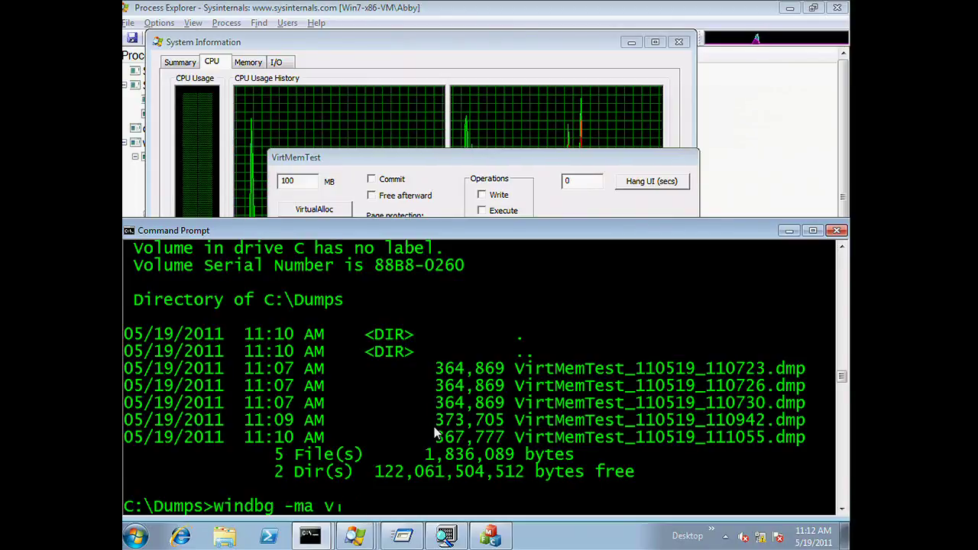
key("BackSpace")
key("BackSpace")
type("-m")
type("500 ")
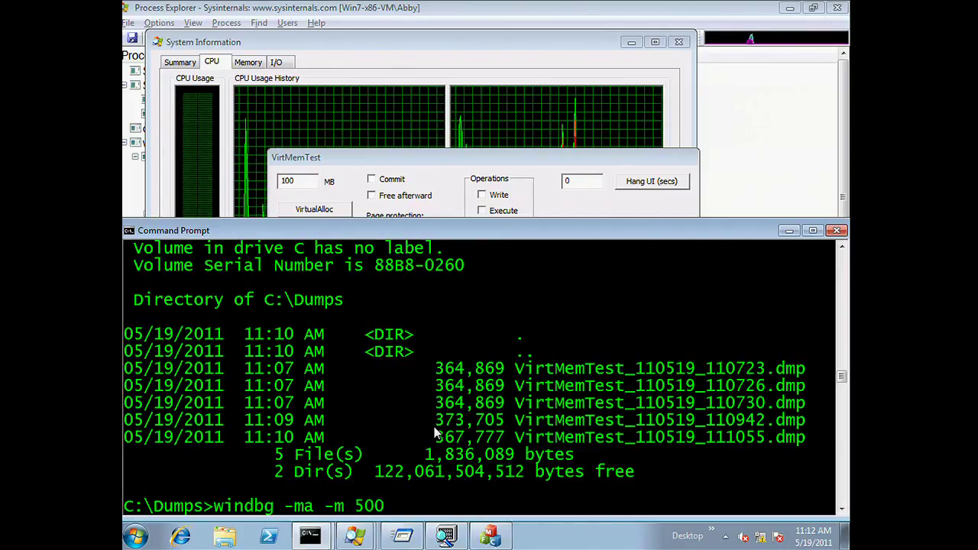
type("virtmem")
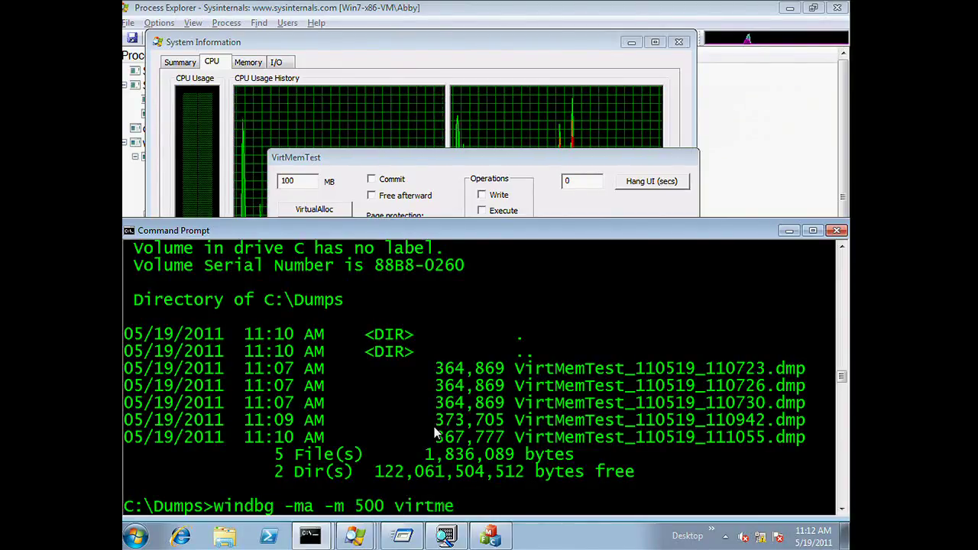
type("test")
key("Return")
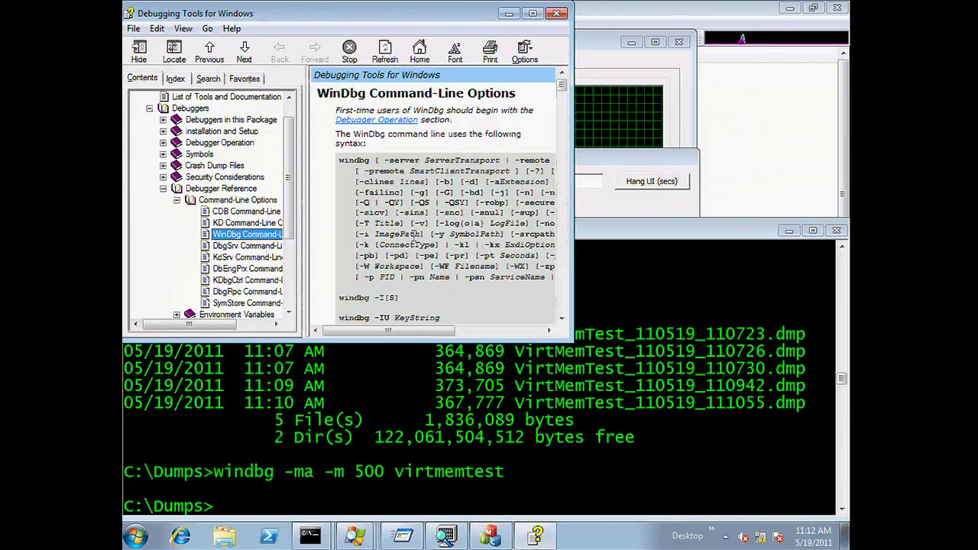
left_click(556, 13)
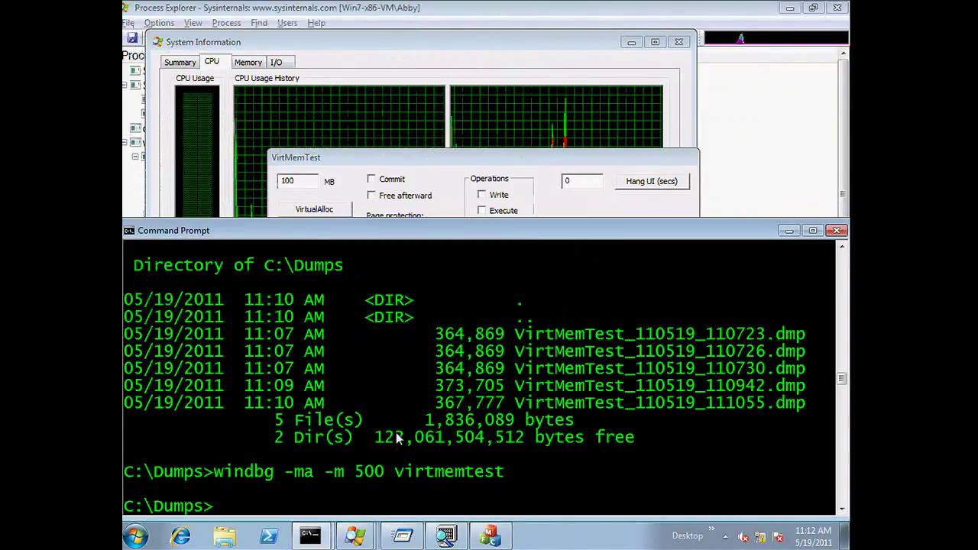
Start full-memory dump monitoring at a 500 MB commit threshold with procdump -ma -m 500 virtmemtest
key("Up")
key("Home")
type("procdum")
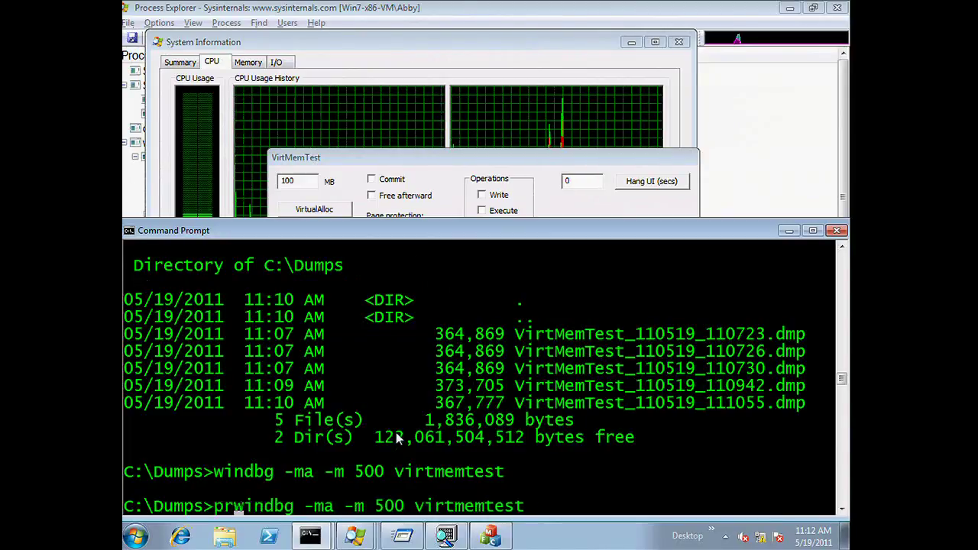
type("p")
key("Delete")
key("Delete")
key("Delete")
key("Delete")
key("Delete")
key("Delete")
key("Delete")
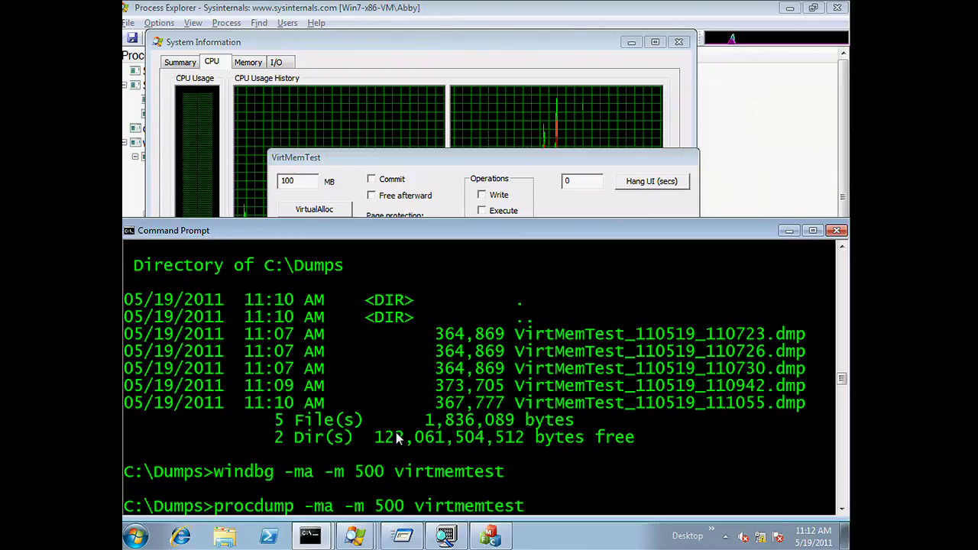
key("Return")
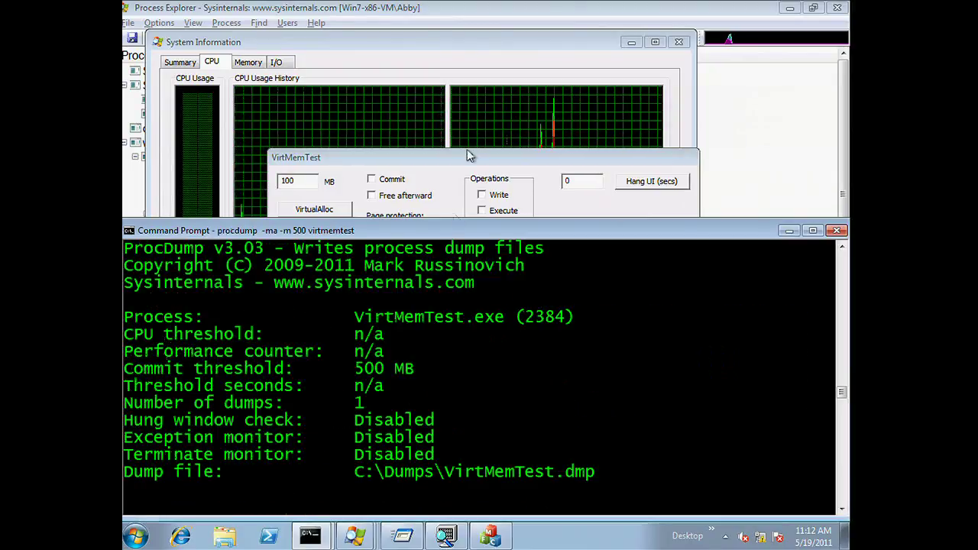
Set VirtMemTest's allocation size to 500 MB with Commit and Free afterward enabled
left_click(469, 155)
double_click(290, 181)
type("500")
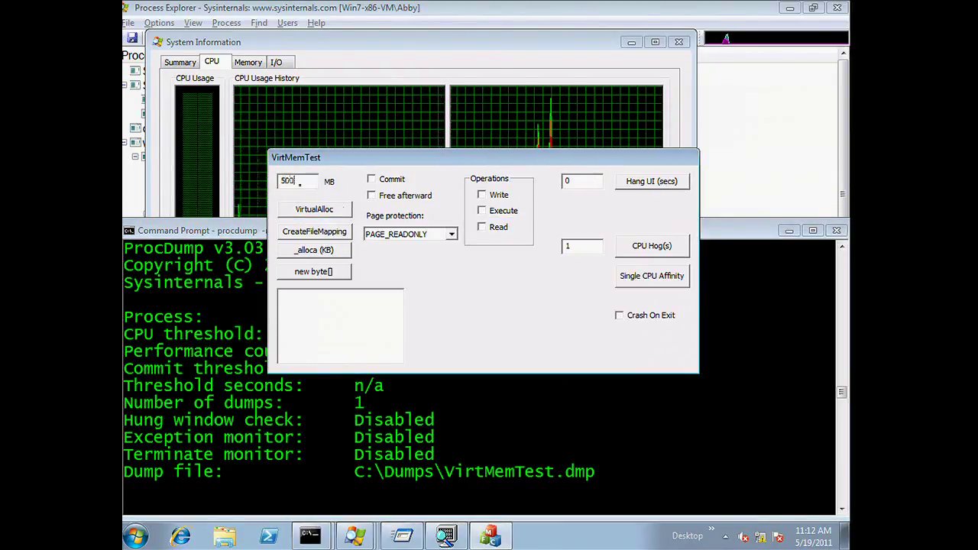
left_click(391, 179)
left_click(401, 196)
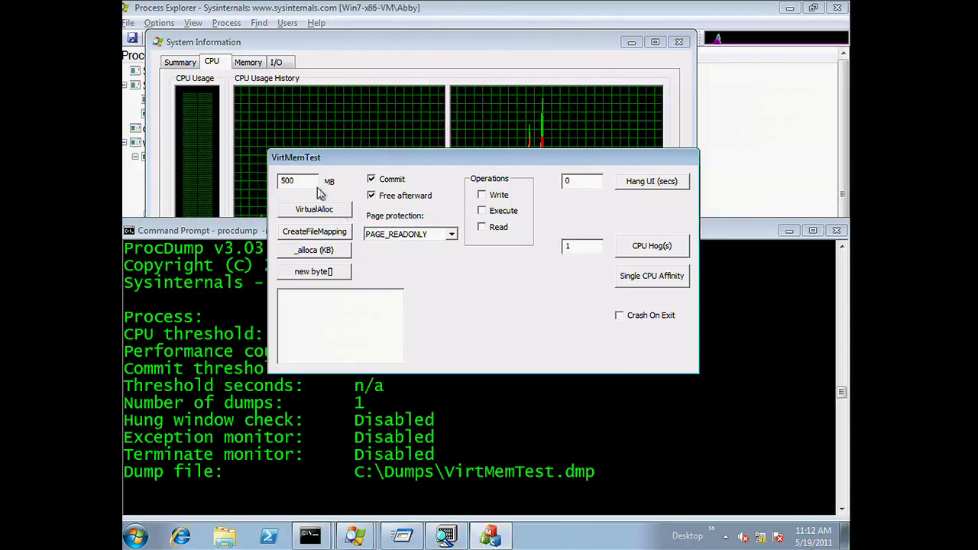
Bring Process Explorer forward at the VirtMemTest.exe entry, and move the Command Prompt above it so both can be watched
left_click(289, 13)
key("alt+Tab")
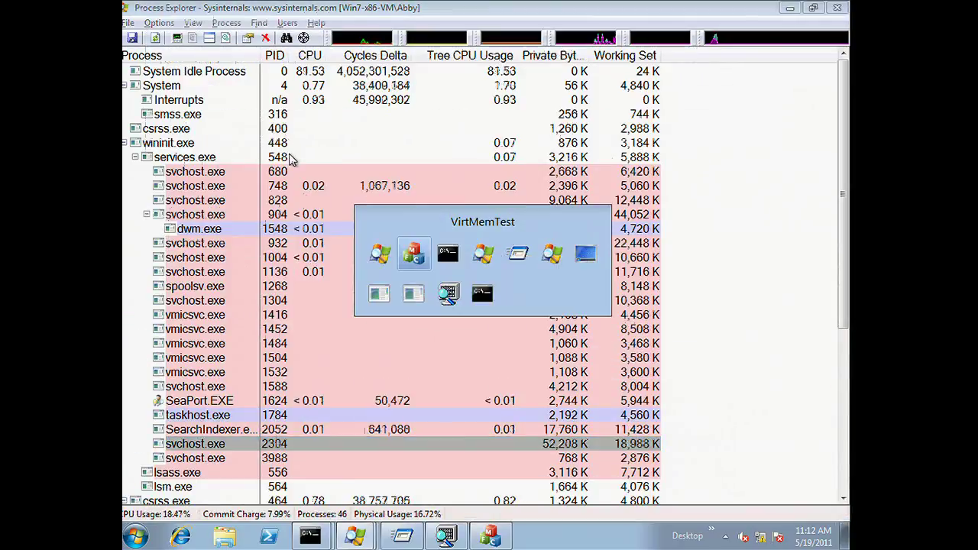
key("Escape")
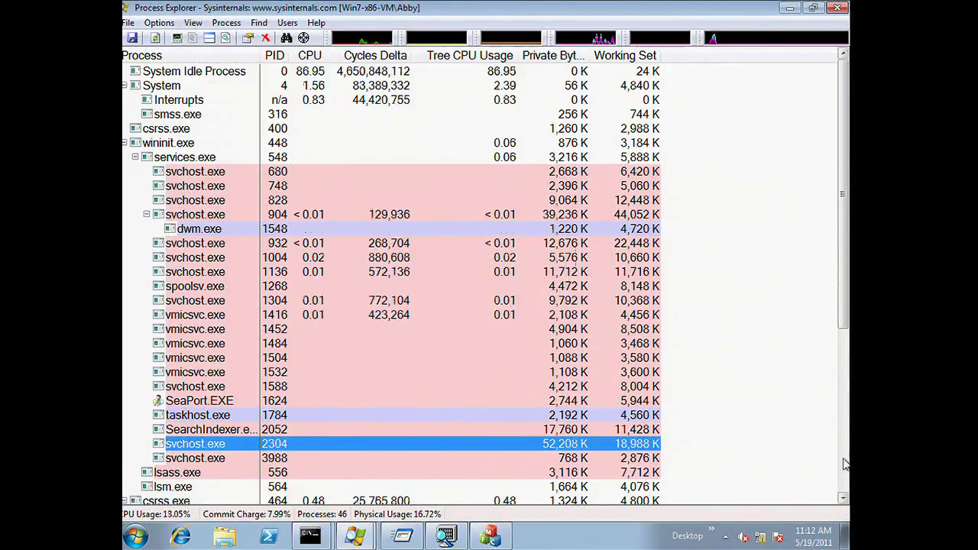
scroll(825, 462, "down", 6)
key("alt+Tab")
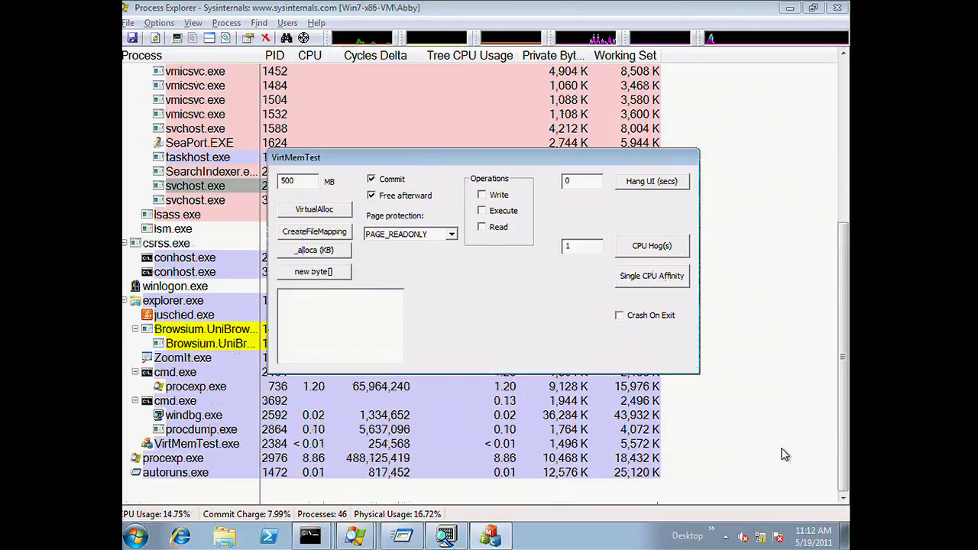
key("alt+Tab")
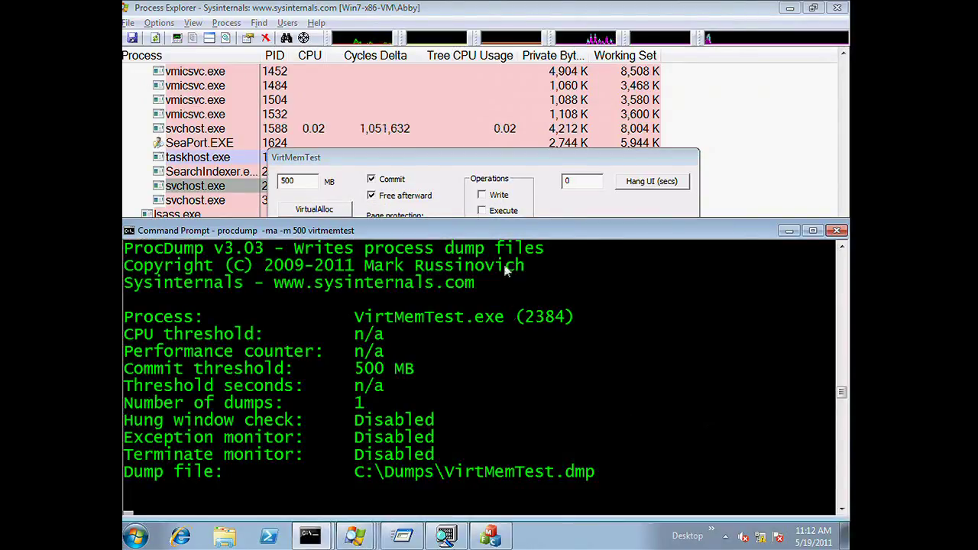
left_click_drag(502, 235, 507, 34)
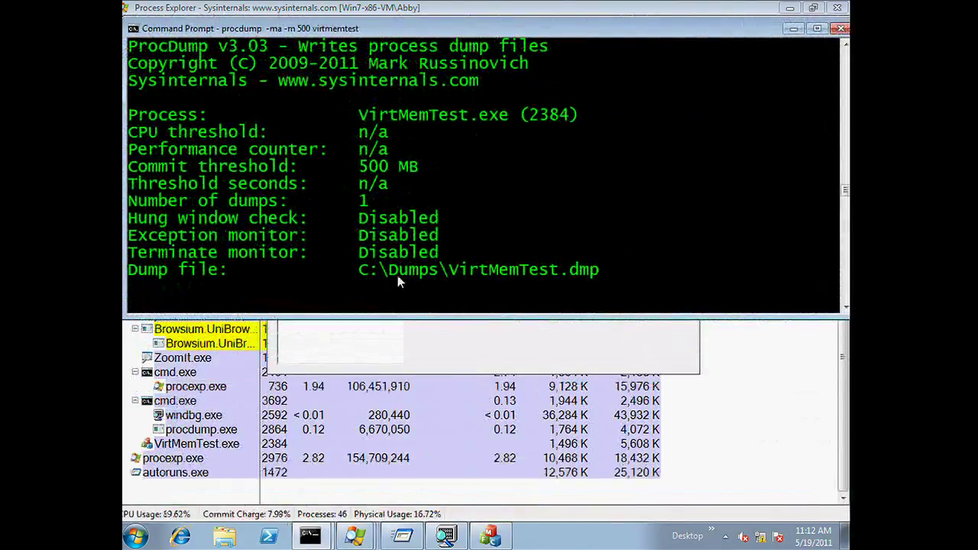
Run VirtualAlloc in VirtMemTest to trigger the commit-threshold dump, and inspect the VirtMemTest.exe row in Process Explorer
left_click(325, 364)
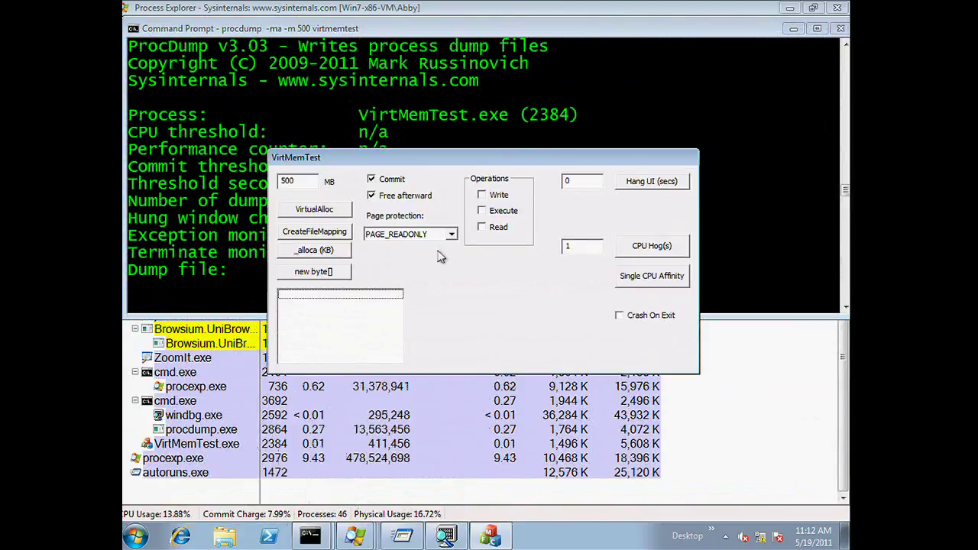
left_click(324, 214)
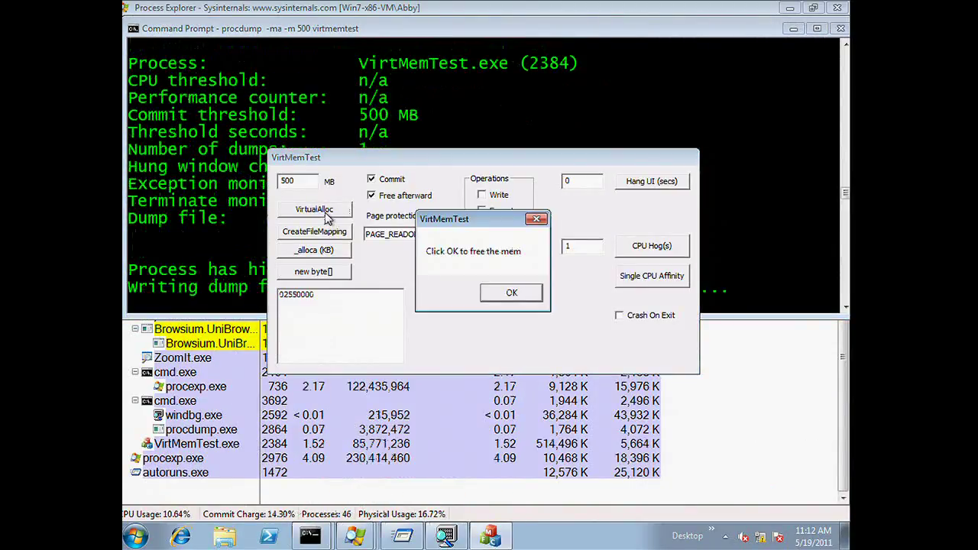
mouse_move(238, 449)
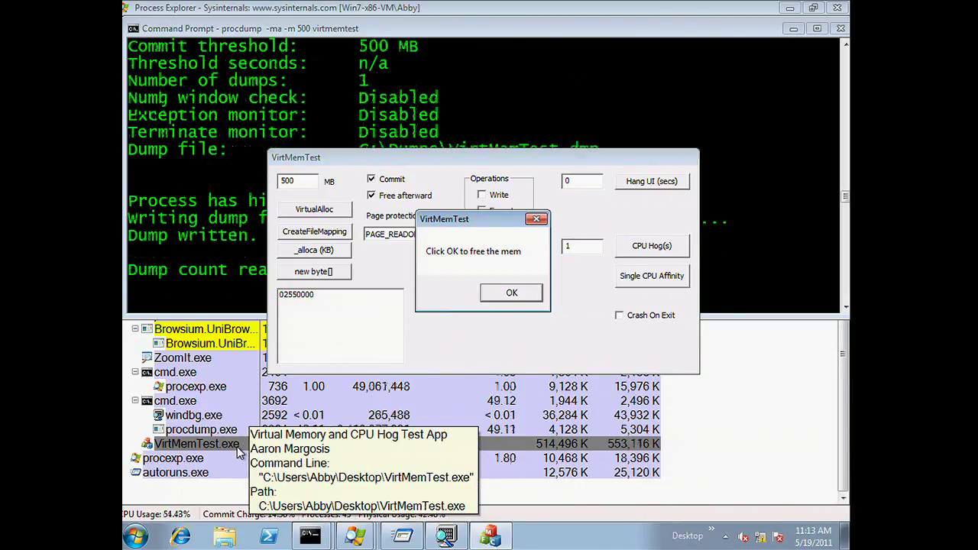
List the contents of C:\Dumps with dir, and free the memory allocated by VirtMemTest
left_click(171, 250)
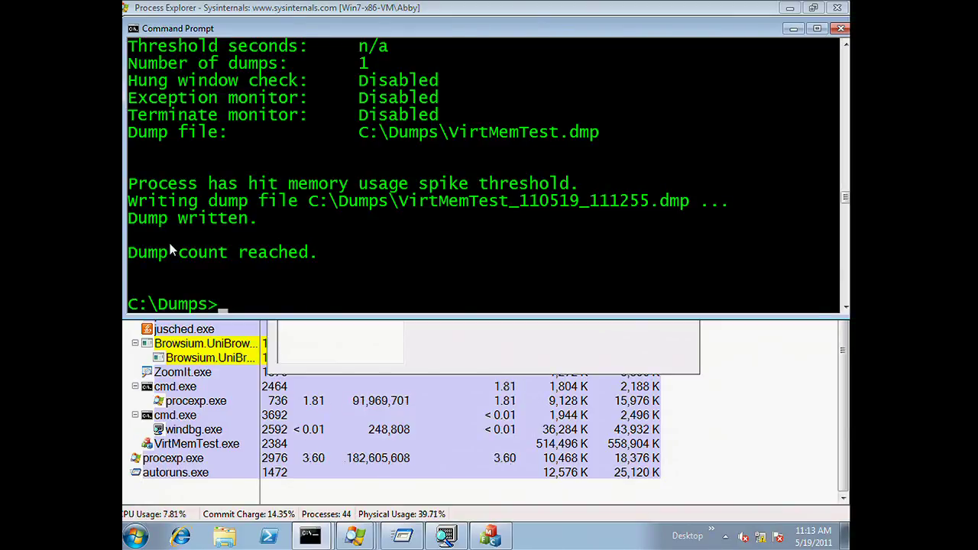
type("dir")
key("Return")
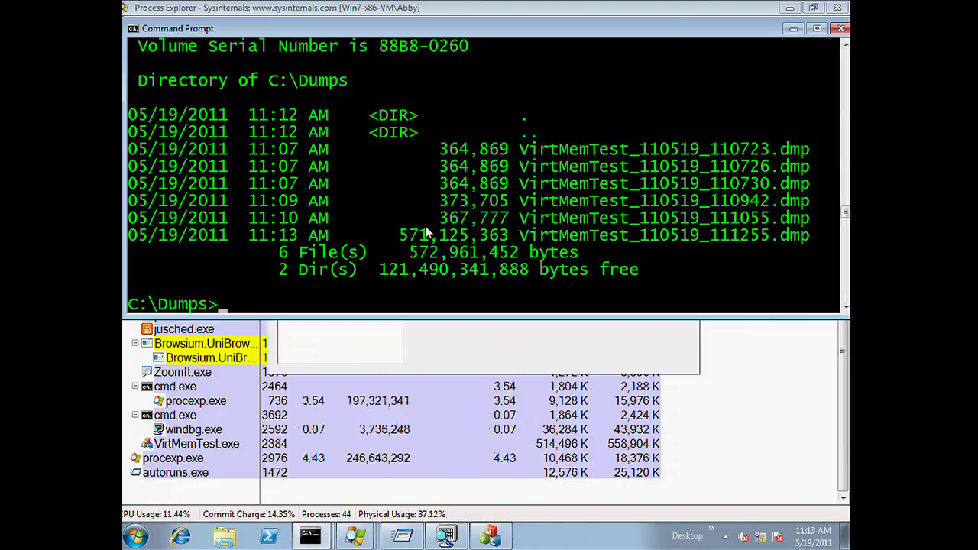
left_click(489, 535)
left_click(509, 295)
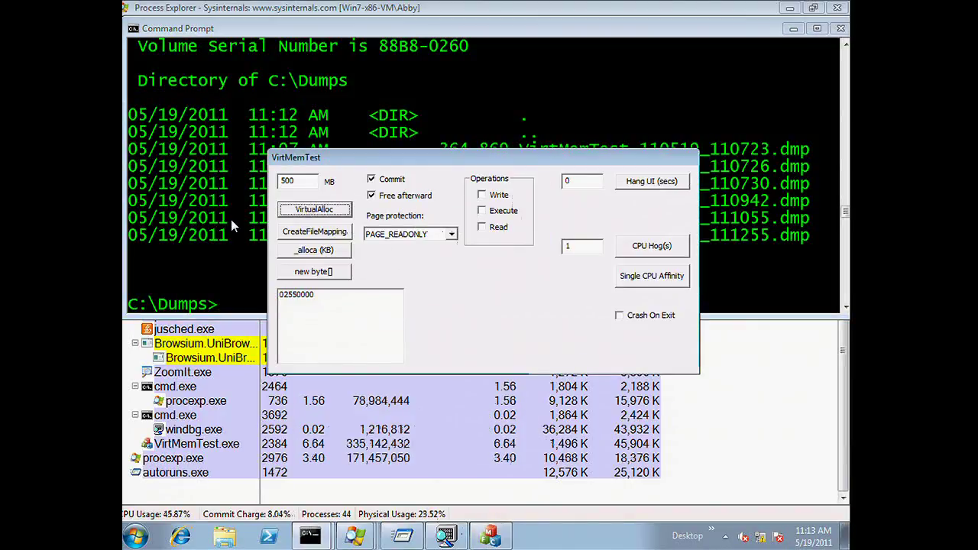
Start reflected full-memory dump monitoring at a 500 MB commit threshold with procdump -ma -r -m 500 virtmemtest
left_click(249, 218)
type("dir")
key("Up")
key("Left")
key("Left")
key("Left")
key("Left")
key("Left")
key("Left")
key("Left")
key("Left")
key("Left")
key("Left")
key("Left")
key("Left")
key("Left")
key("Left")
key("Left")
key("Left")
key("Left")
key("Left")
type("-r")
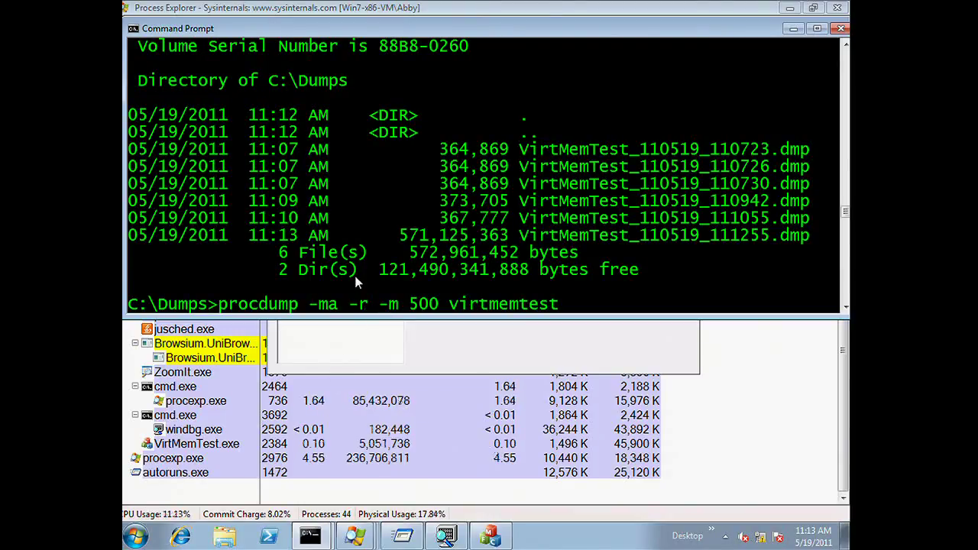
key("Return")
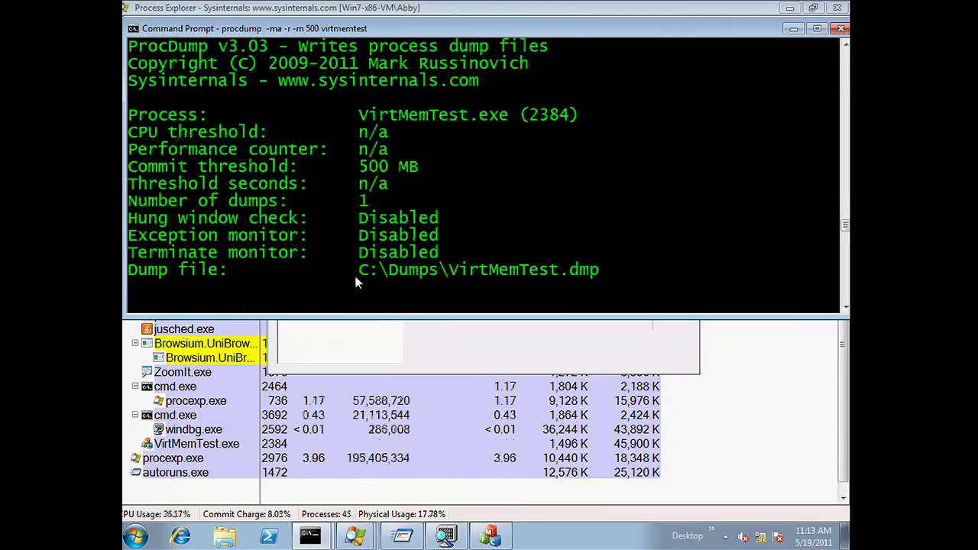
Run VirtualAlloc in VirtMemTest to trigger the reflected dump, inspect its child process in Process Explorer, and free the memory
left_click(392, 345)
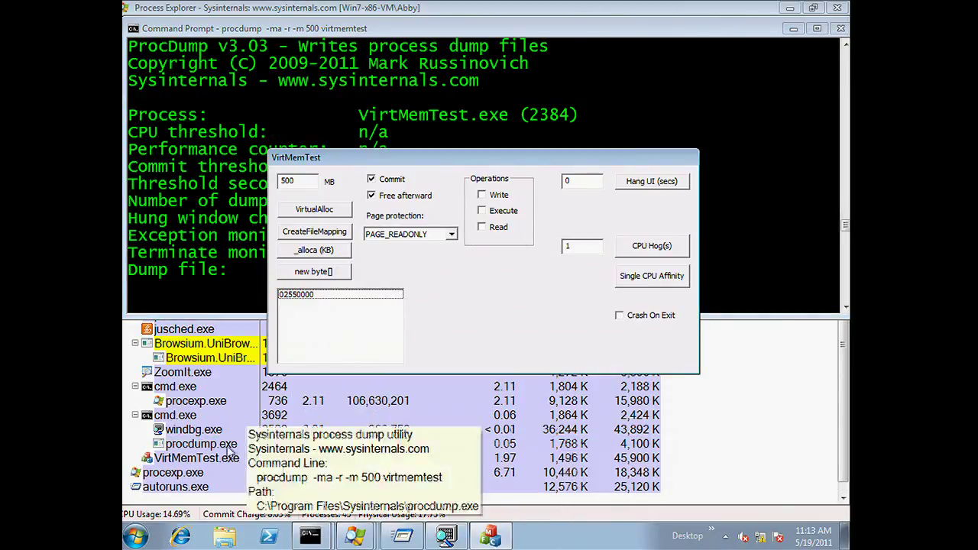
left_click(343, 212)
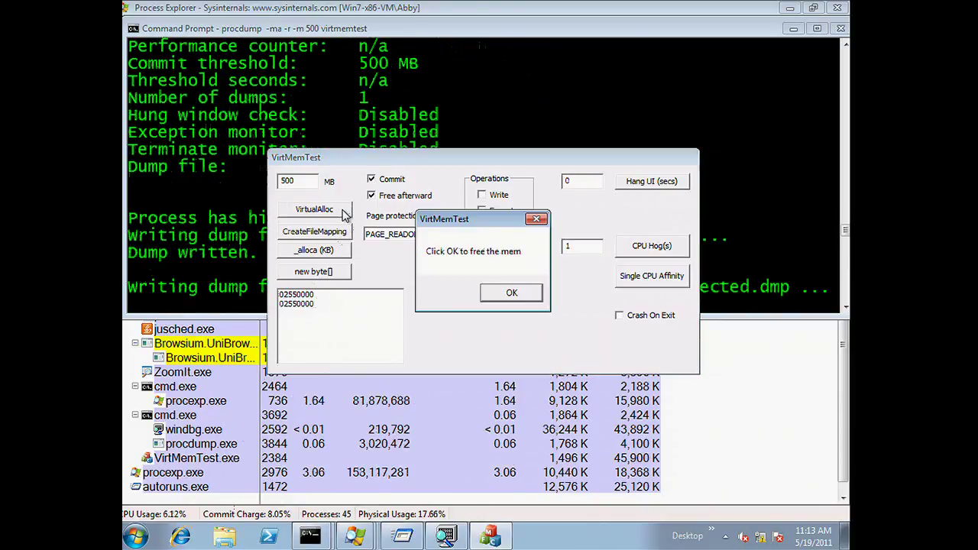
mouse_move(196, 474)
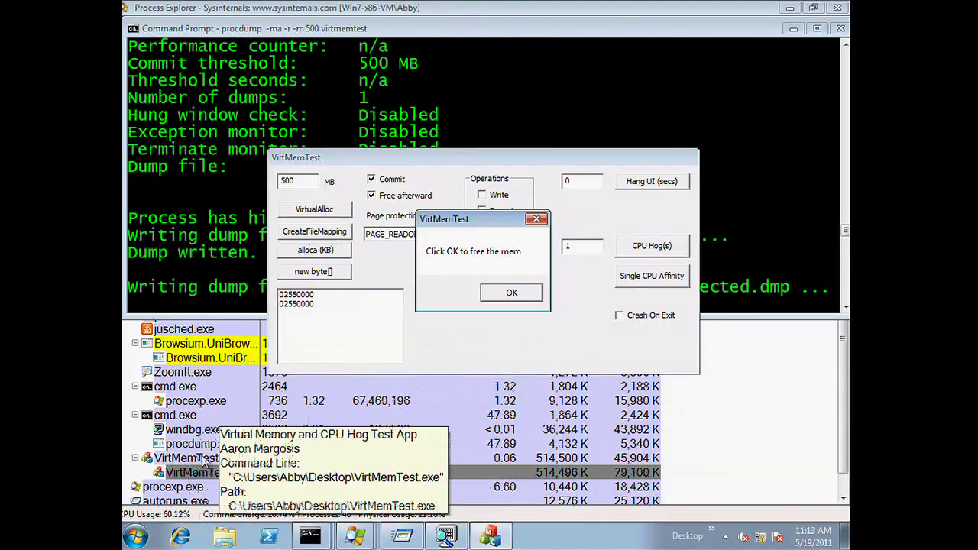
left_click(525, 296)
left_click_drag(437, 159, 526, 131)
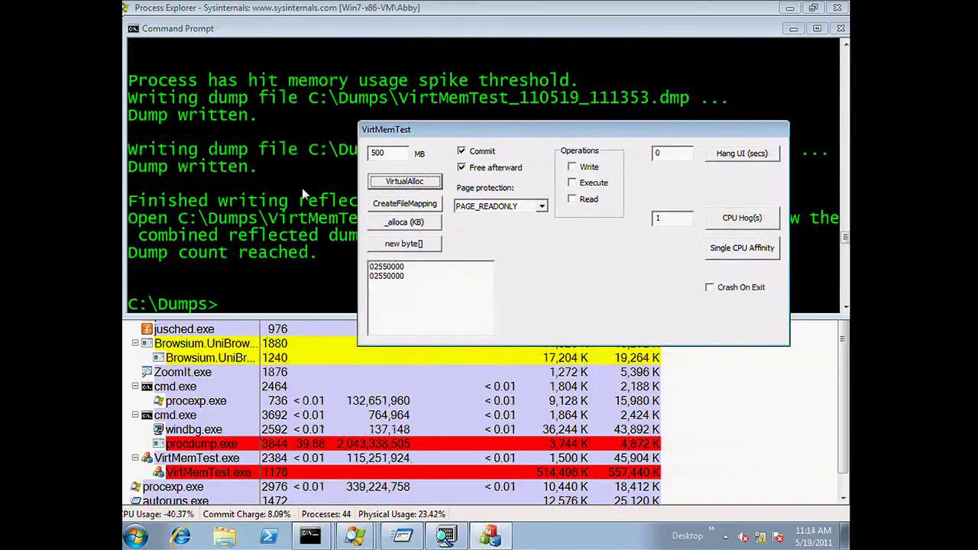
List C:\Dumps with dir and examine the name and size of the reflected dump and the name of the VirtMemTest_110519_111353.dmp file
left_click(301, 189)
type("dir")
key("Return")
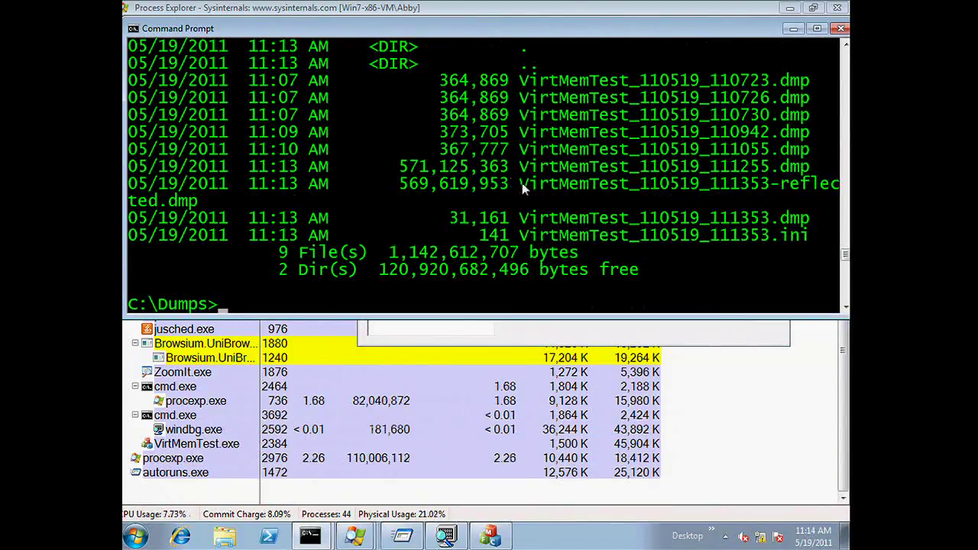
left_click_drag(523, 184, 830, 195)
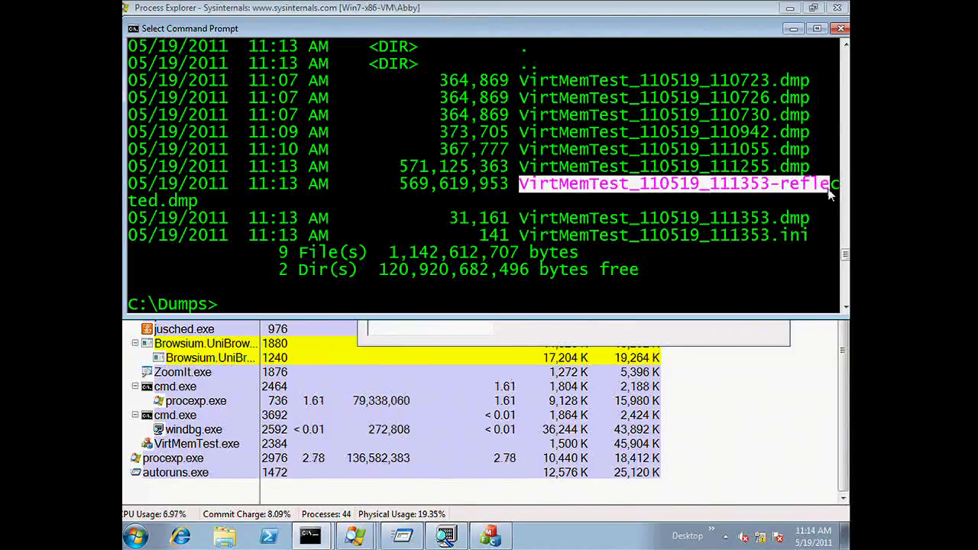
left_click_drag(402, 191, 516, 187)
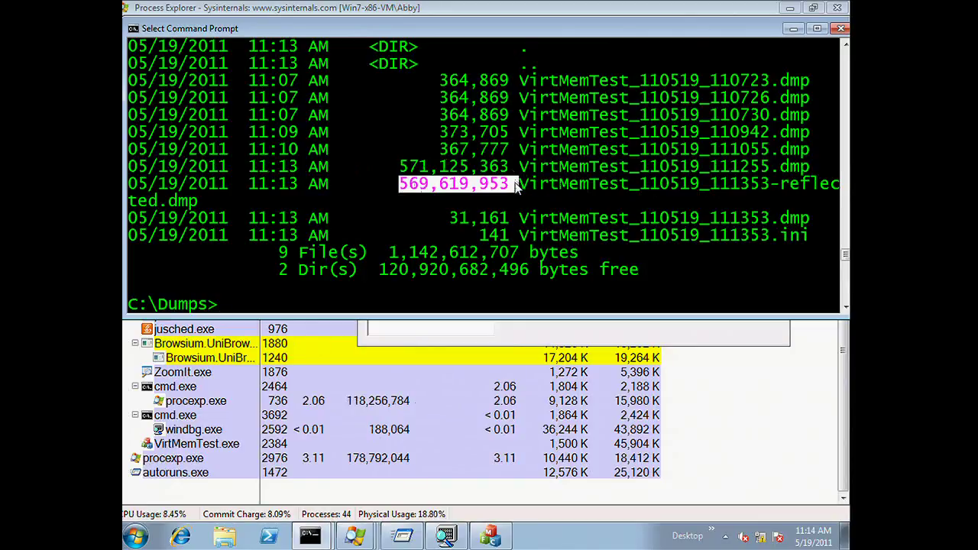
left_click_drag(520, 222, 808, 229)
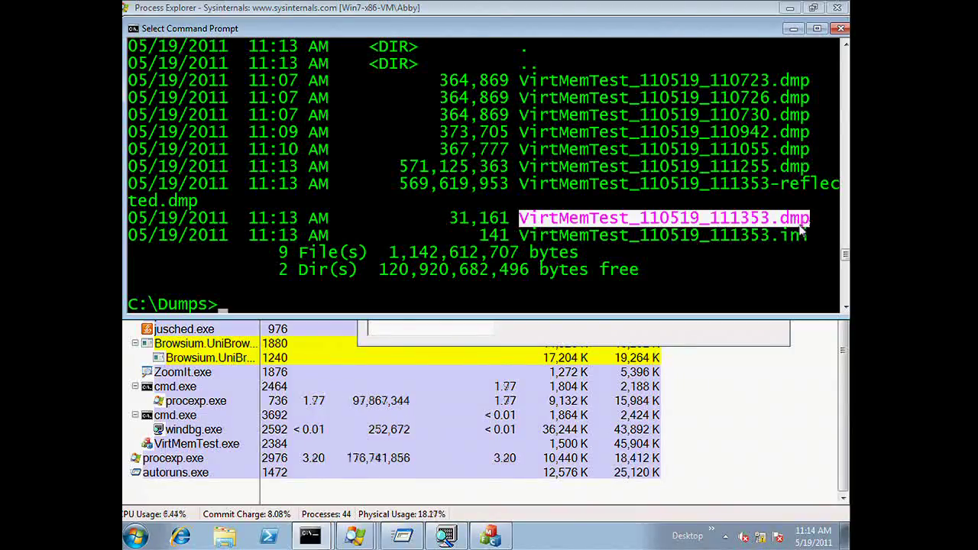
Open the reflected dump pair with windbg -z VirtMemTest_110519_111353.ini, review it, and close WinDbg without saving the workspace
left_click_drag(527, 241, 806, 241)
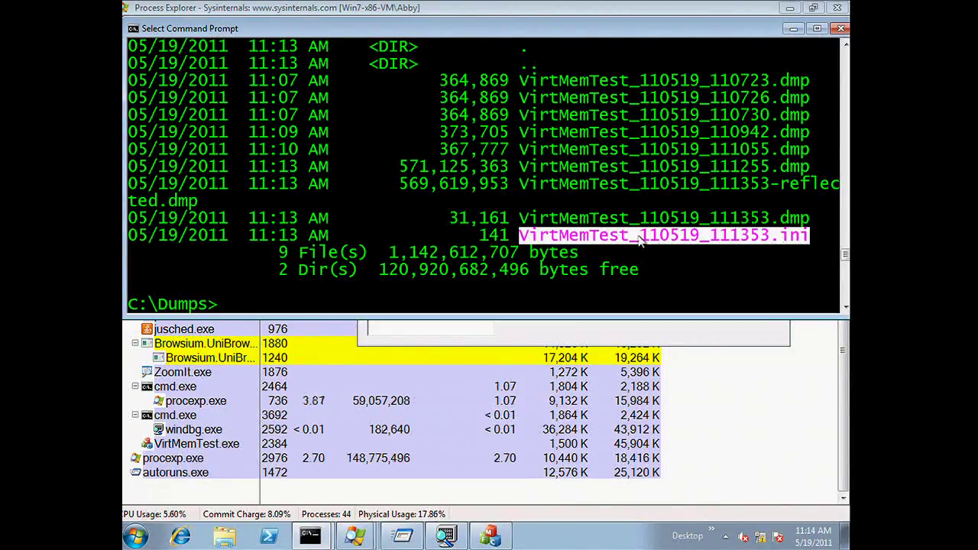
left_click(451, 183)
type("windb")
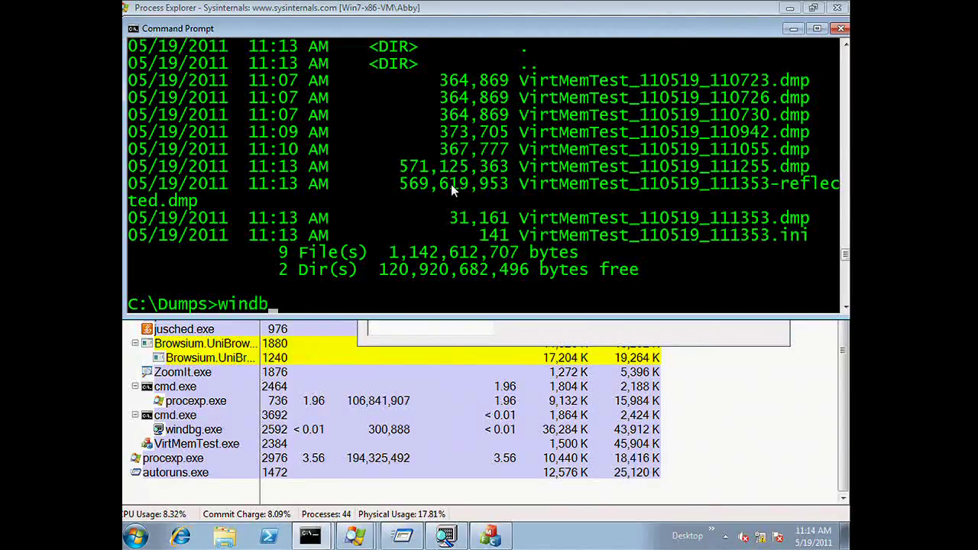
type("g -z")
right_click(451, 184)
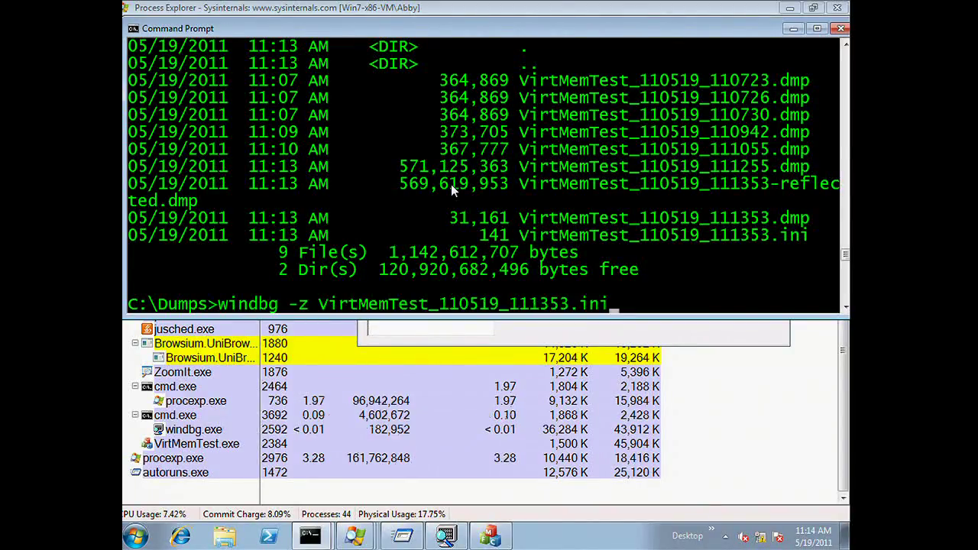
key("Return")
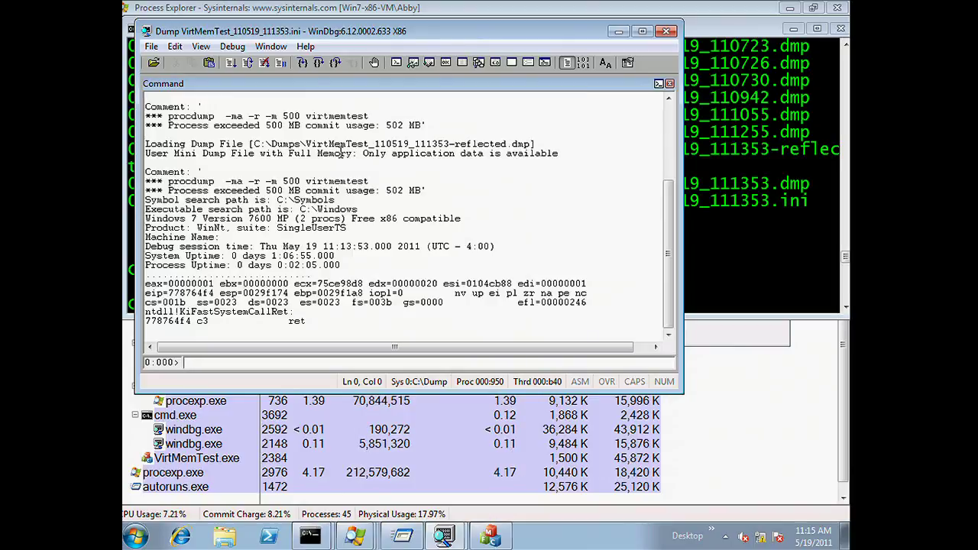
left_click(666, 31)
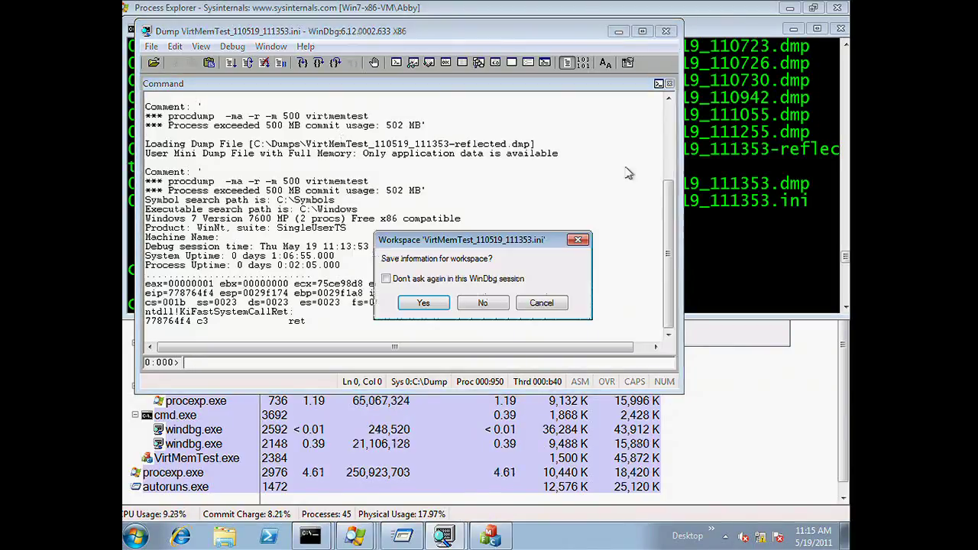
left_click(483, 303)
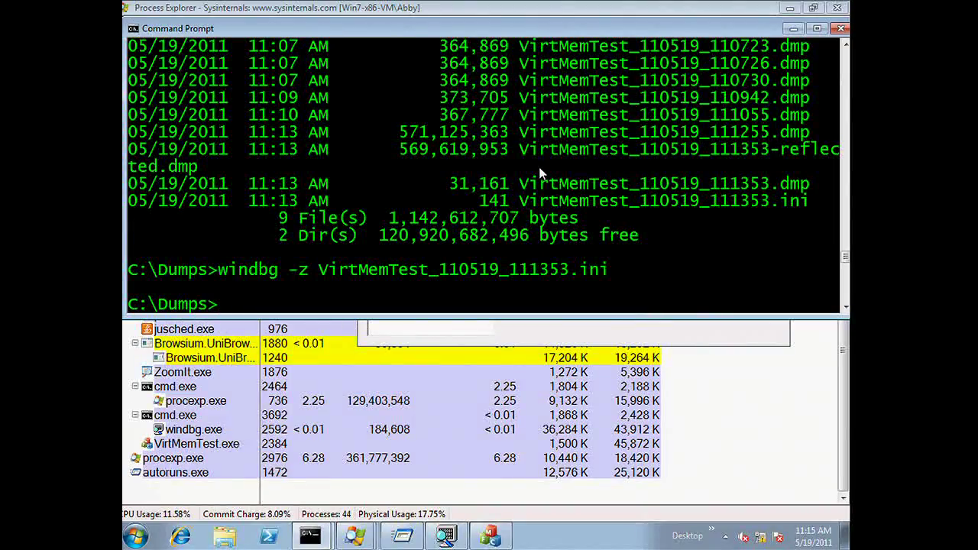
Start MiniPlus dump monitoring at a 500 MB commit threshold with procdump -mp -m 500 virtmemtest
key("Up")
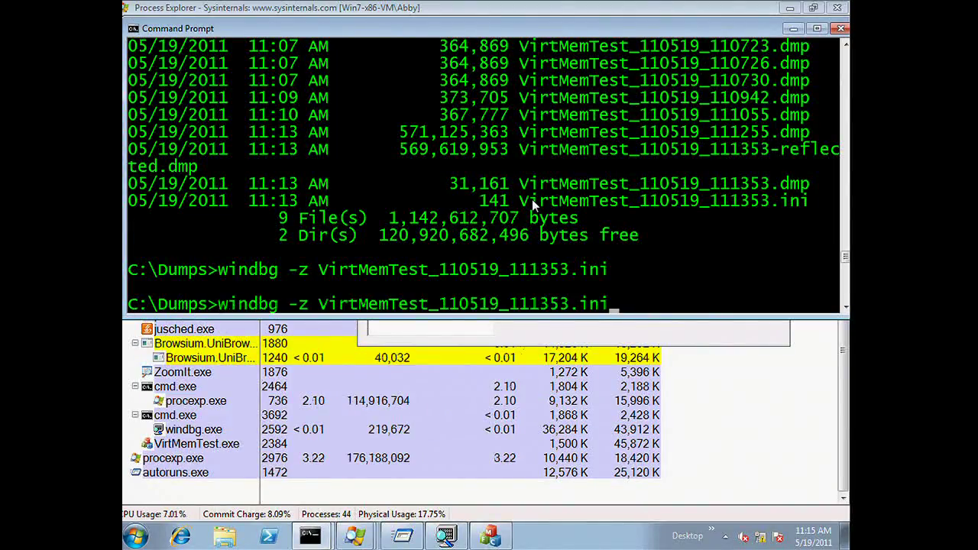
key("Up")
key("Up")
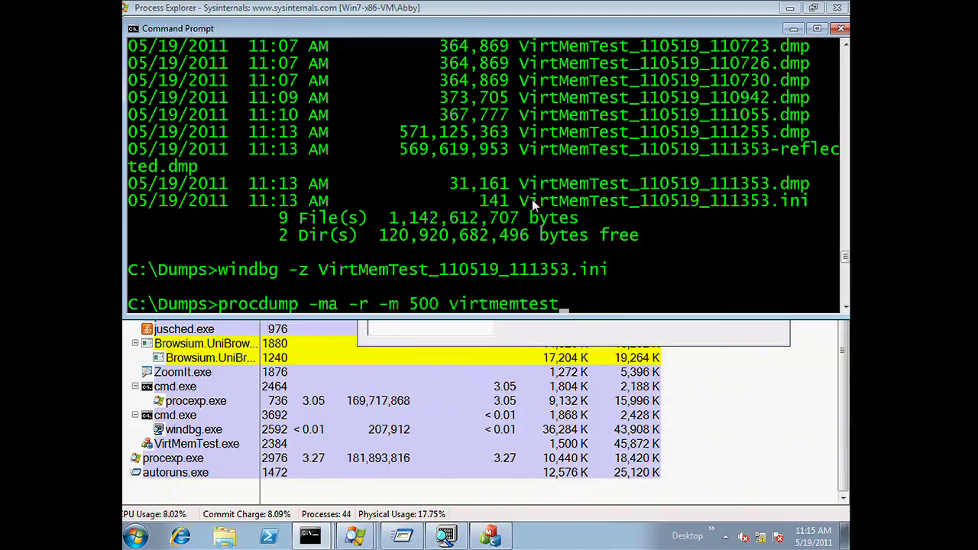
key("BackSpace")
key("BackSpace")
key("BackSpace")
key("Left")
key("BackSpace")
type("p")
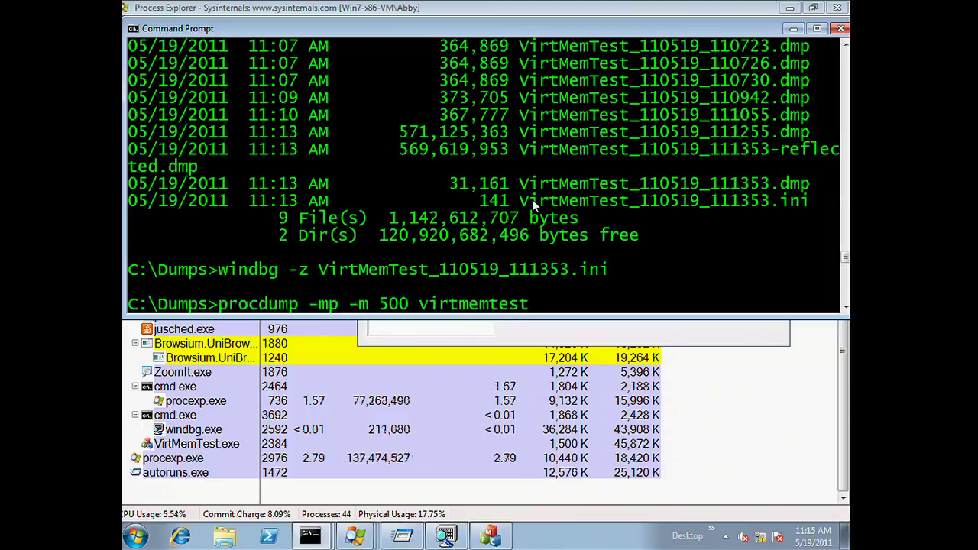
key("alt+Tab")
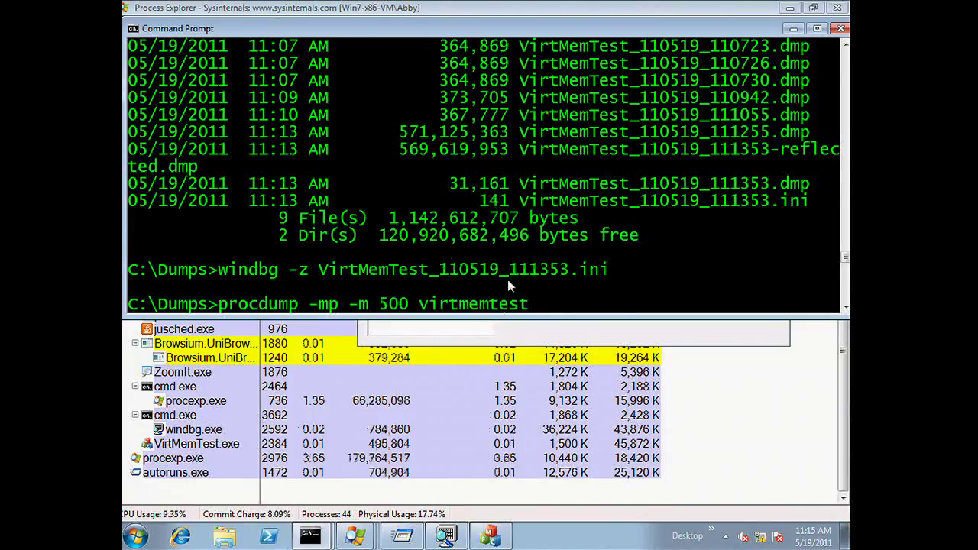
key("Return")
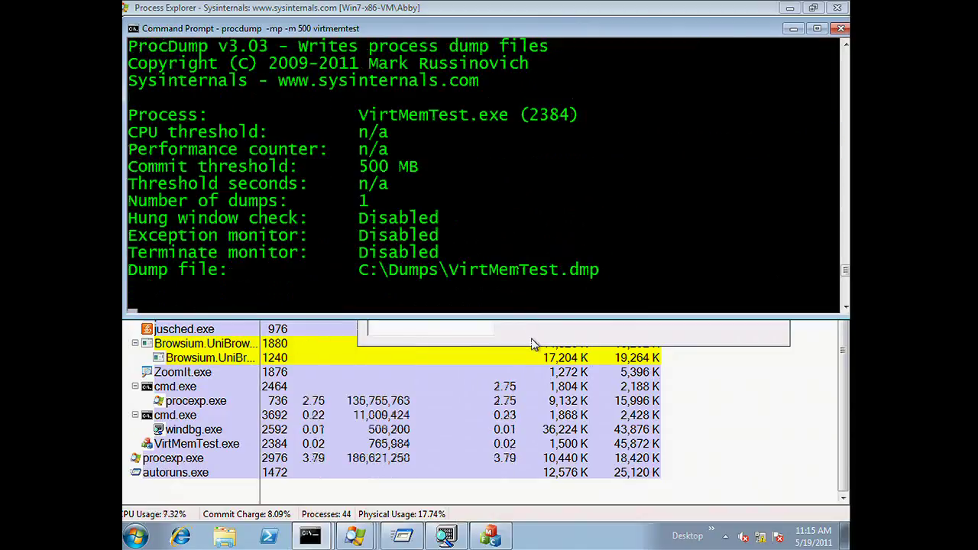
Run VirtualAlloc in VirtMemTest to trigger the -mp dump, and list C:\Dumps with dir to examine the new dump's size
left_click(533, 343)
left_click(425, 181)
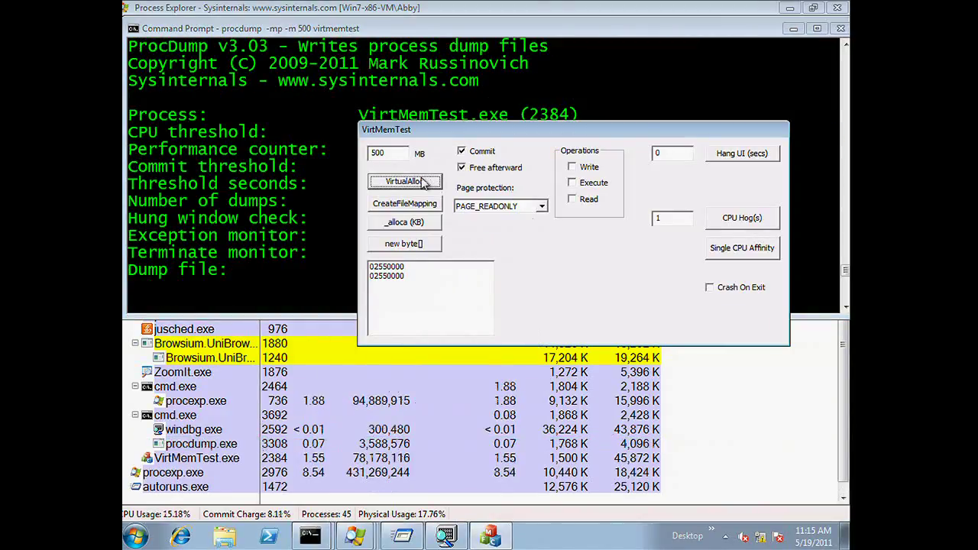
left_click(313, 216)
type("dir")
key("Return")
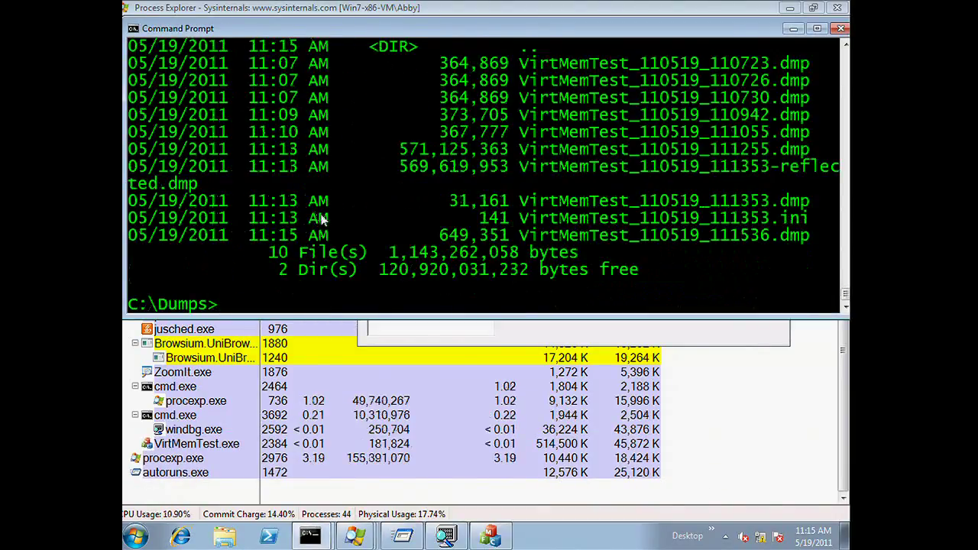
left_click(454, 234)
left_click_drag(441, 235, 519, 236)
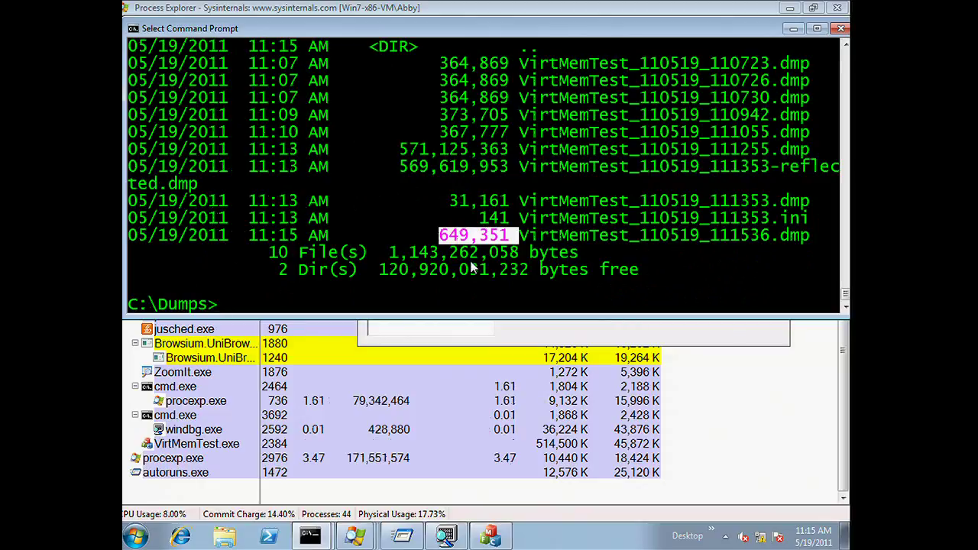